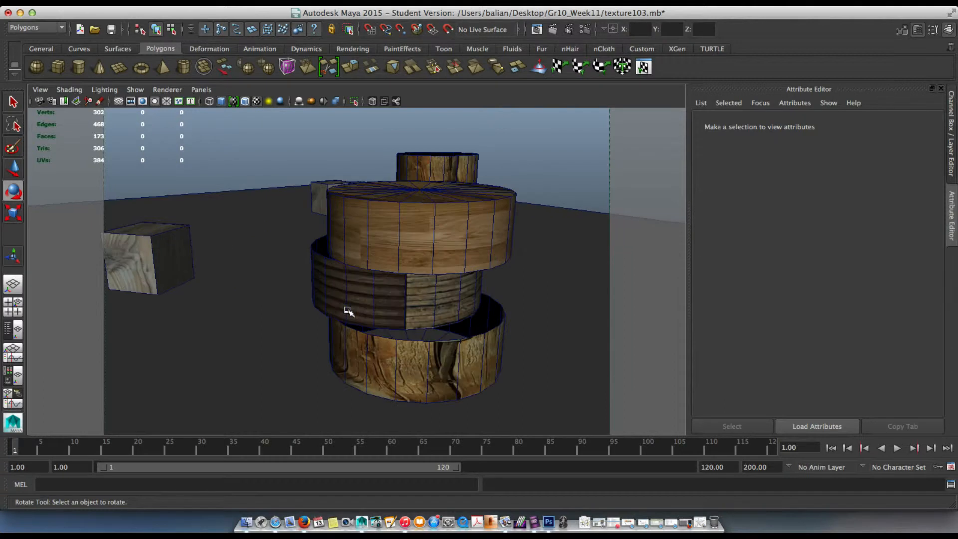
Render a close perspective view of the two wood-textured cylinder stacks with mental ray, and close the render
{"action": "key", "text": "ctrl+a"}
{"action": "left_click_drag", "start_coordinate": [472, 246], "coordinate": [519, 245], "text": "alt"}
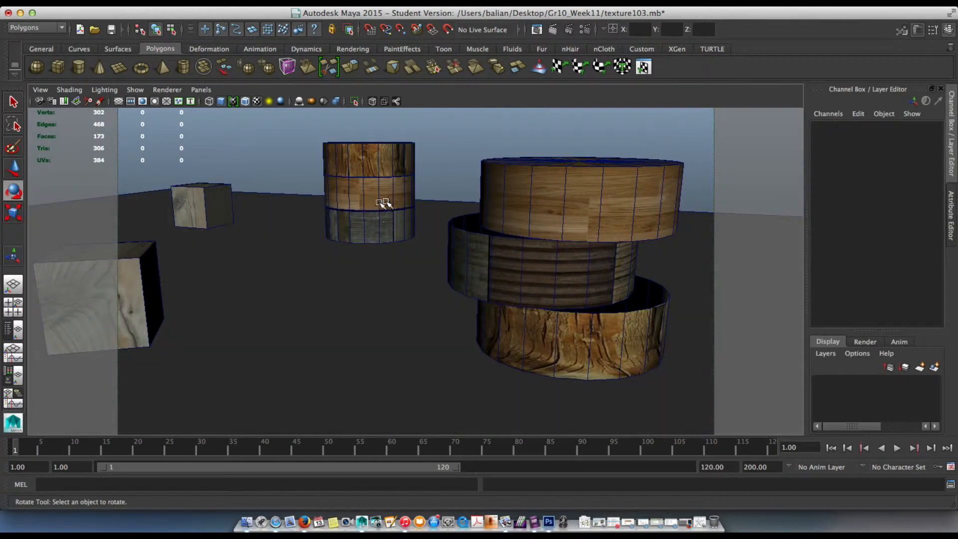
{"action": "left_click", "coordinate": [560, 207]}
{"action": "key", "text": "w"}
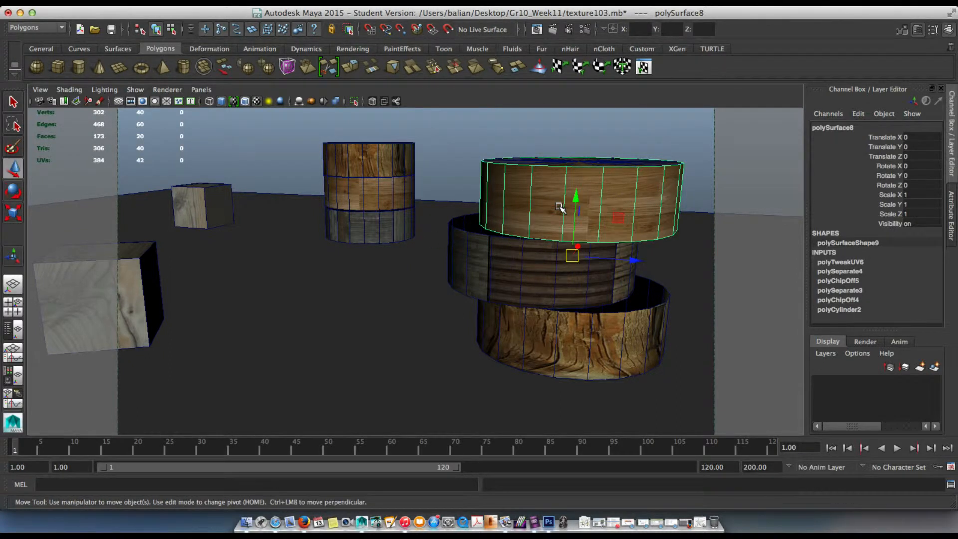
{"action": "scroll", "coordinate": [581, 215], "scroll_direction": "up", "scroll_amount": 5}
{"action": "scroll", "coordinate": [581, 214], "scroll_direction": "down", "scroll_amount": 5}
{"action": "left_click_drag", "start_coordinate": [580, 215], "coordinate": [402, 203], "text": "alt"}
{"action": "scroll", "coordinate": [555, 208], "scroll_direction": "up", "scroll_amount": 5}
{"action": "middle_click_drag", "start_coordinate": [402, 203], "coordinate": [383, 219], "text": "alt"}
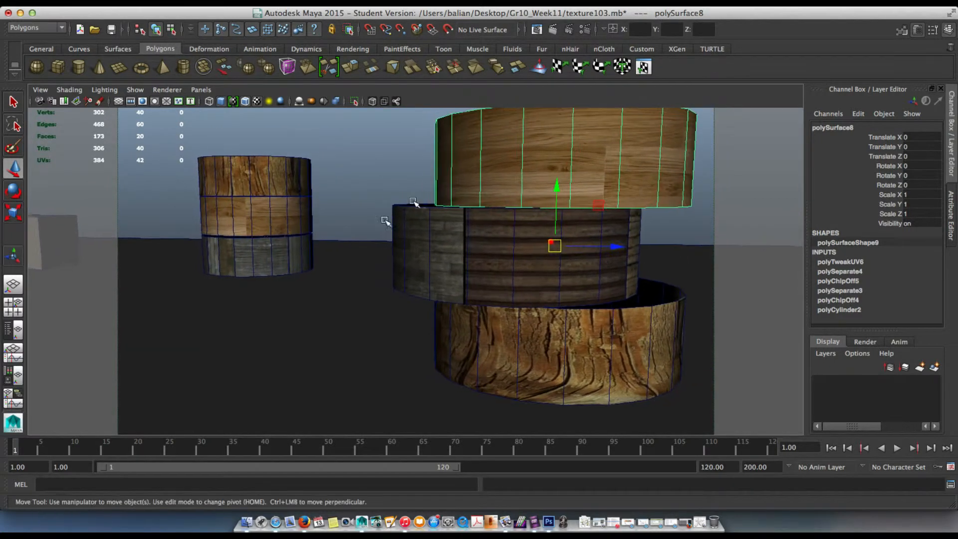
{"action": "left_click", "coordinate": [555, 28]}
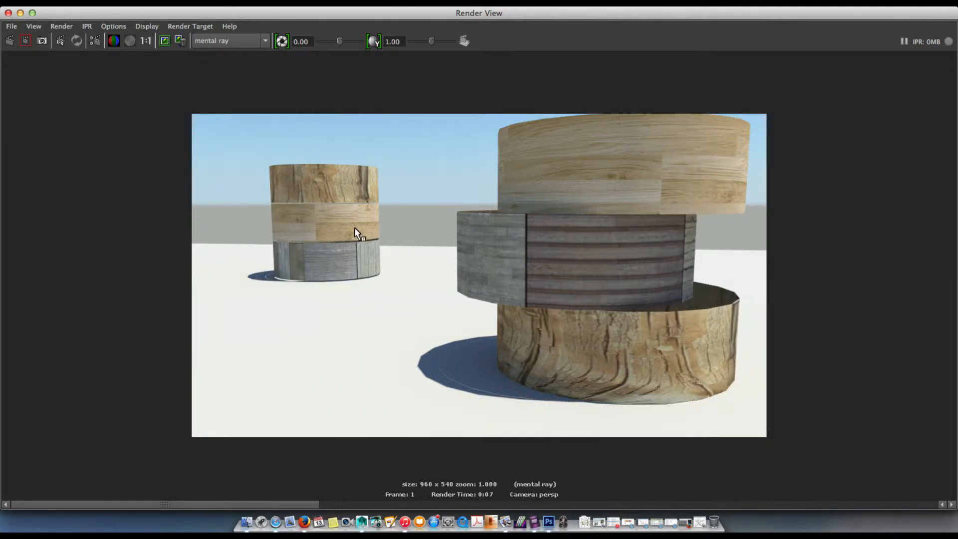
{"action": "left_click", "coordinate": [8, 12]}
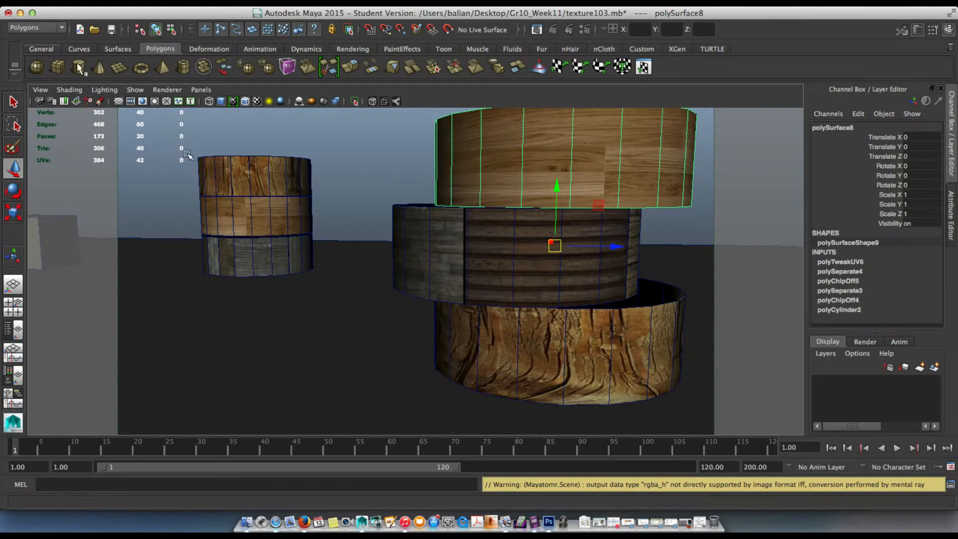
Turn off the resolution gate and hide all the wood-textured cubes and cylinders, leaving only the ground plane
{"action": "left_click", "coordinate": [334, 184]}
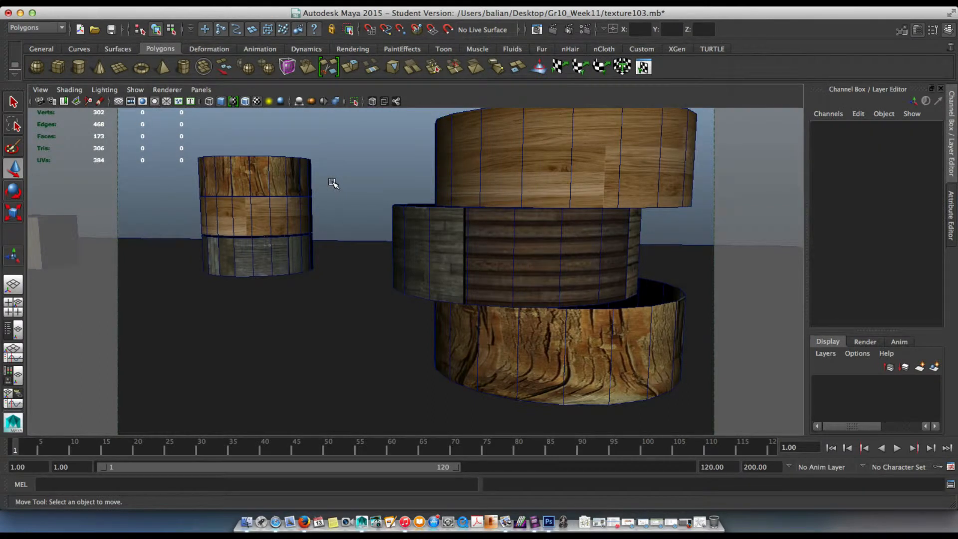
{"action": "left_click", "coordinate": [131, 102]}
{"action": "scroll", "coordinate": [279, 209], "scroll_direction": "down", "scroll_amount": 10}
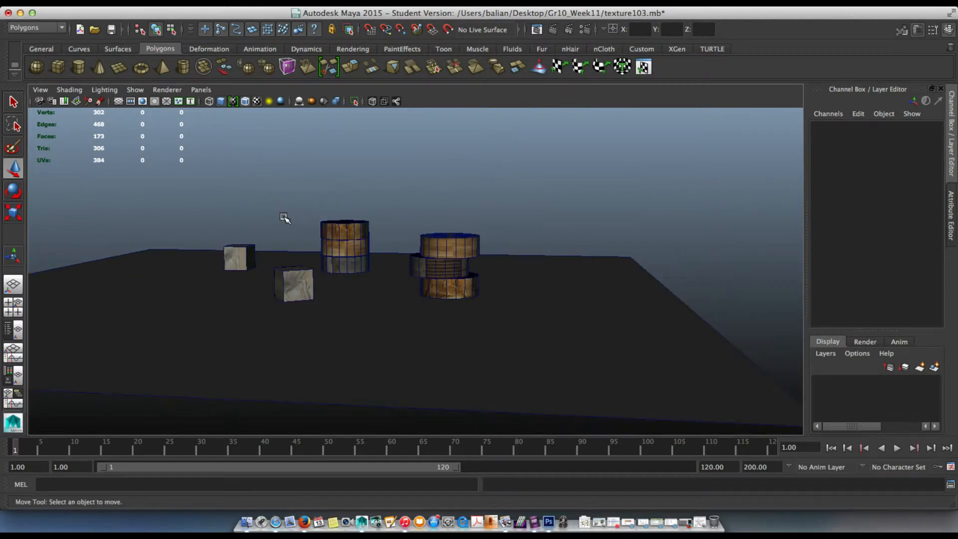
{"action": "left_click_drag", "start_coordinate": [266, 199], "coordinate": [264, 198], "text": "alt"}
{"action": "left_click_drag", "start_coordinate": [172, 206], "coordinate": [479, 274]}
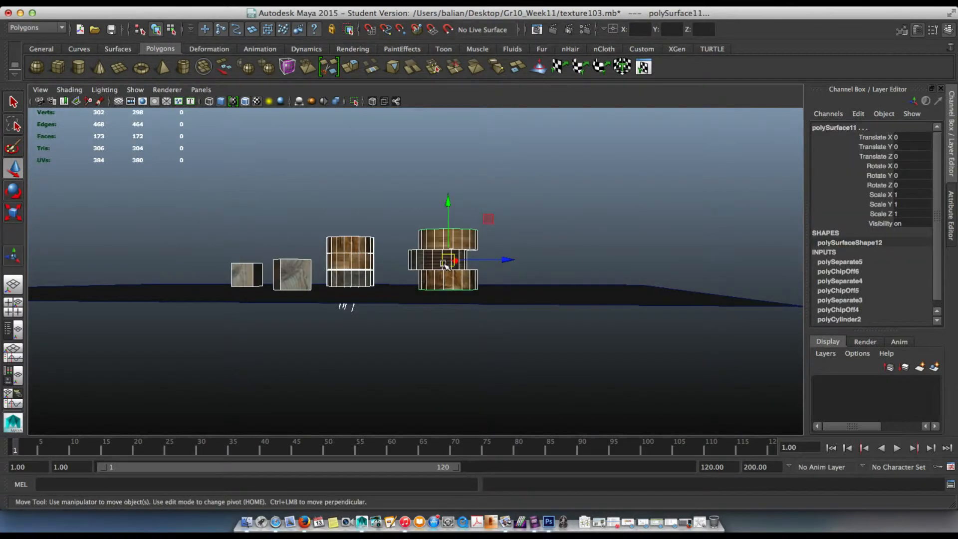
{"action": "key", "text": "ctrl+h"}
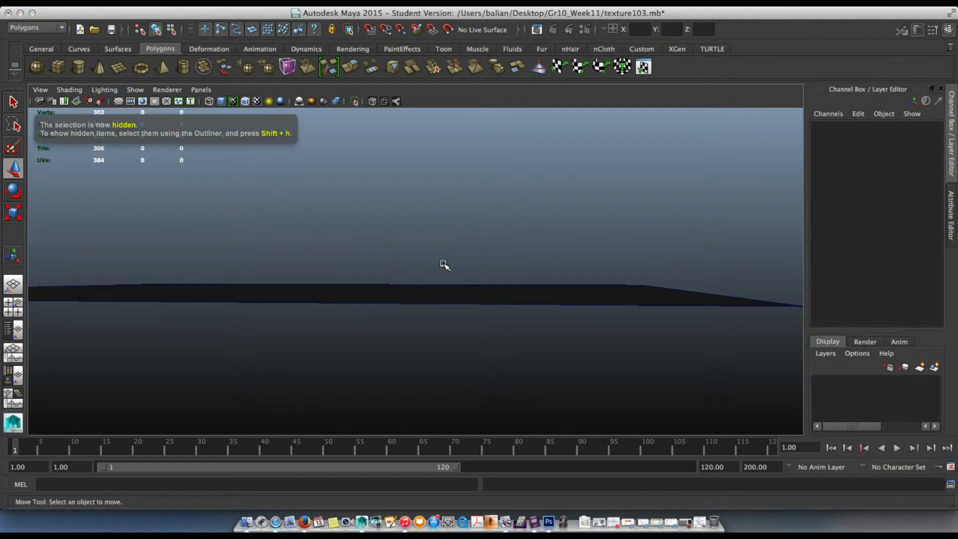
Create a polygon cube and set its Translate Y to 0.5 so it rests on the ground plane
{"action": "left_click_drag", "start_coordinate": [387, 255], "coordinate": [349, 205], "text": "alt"}
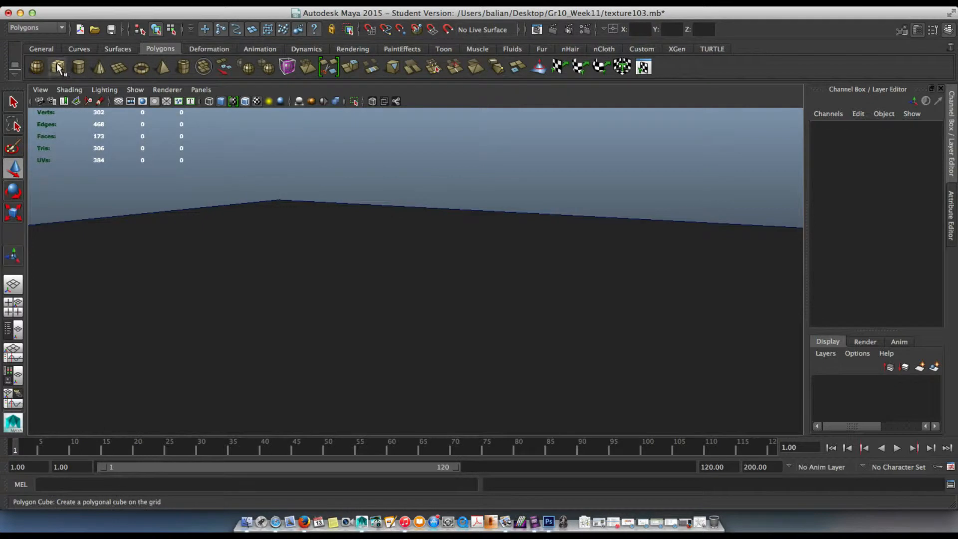
{"action": "left_click", "coordinate": [57, 65]}
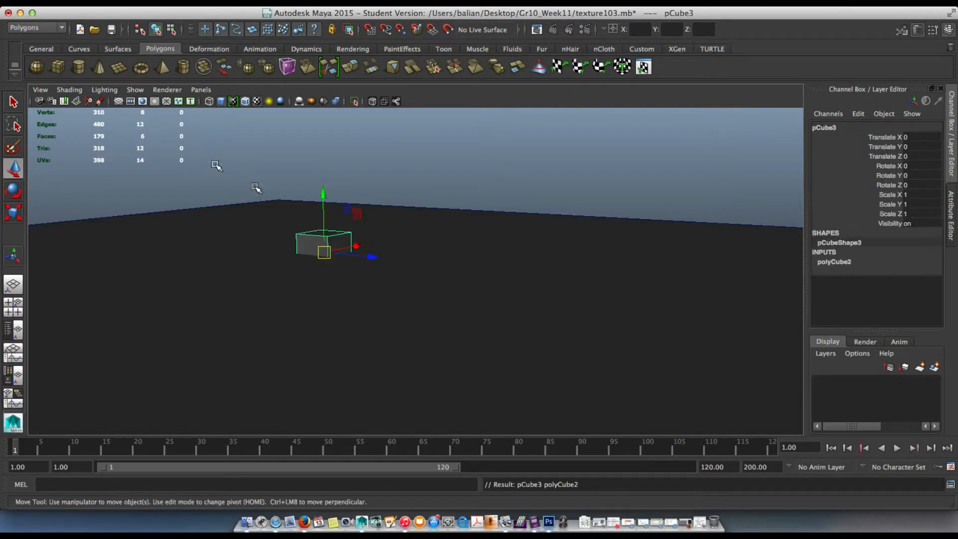
{"action": "left_click", "coordinate": [919, 148]}
{"action": "type", "text": ".5"}
{"action": "key", "text": "Return"}
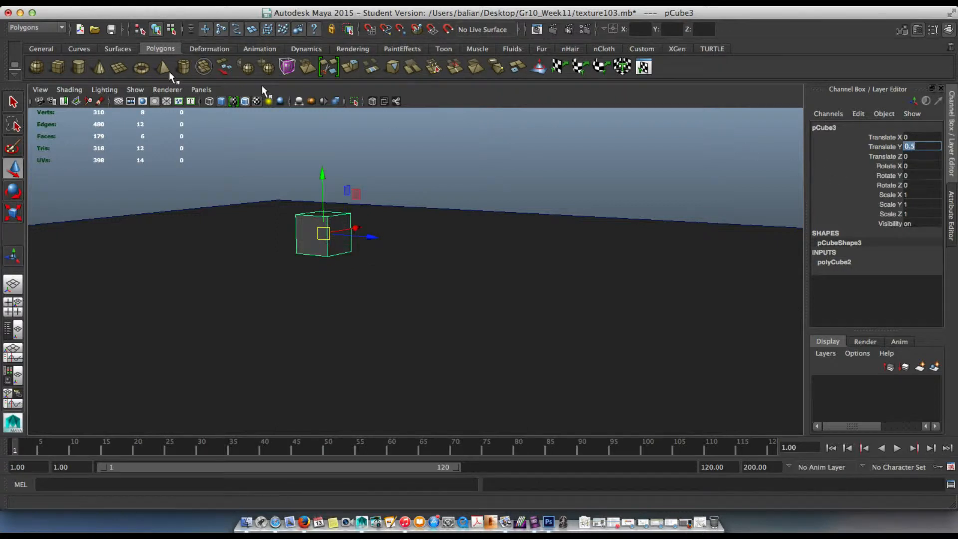
Create a polygon cylinder, set its Translate Y to 1, and move it along Z to about 5.26, away from the cube
{"action": "left_click", "coordinate": [79, 67]}
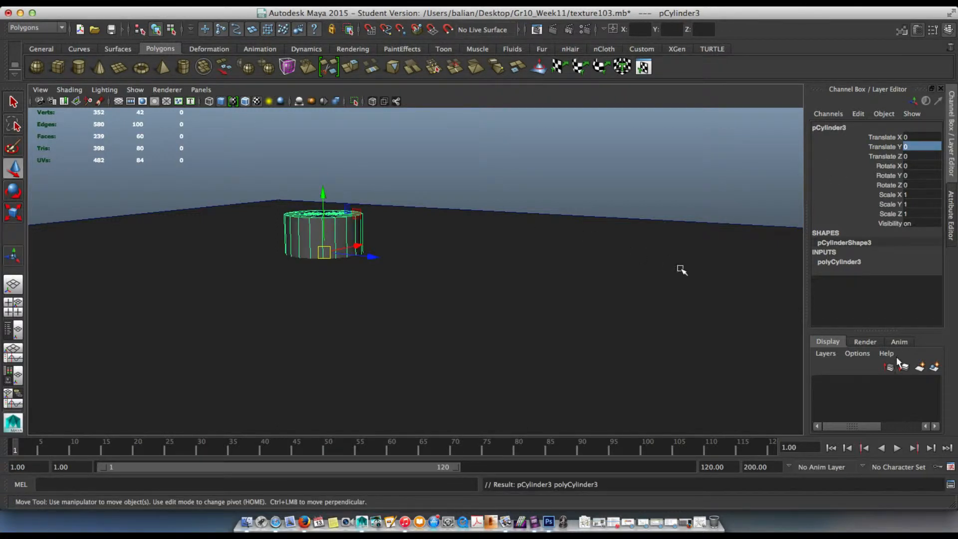
{"action": "left_click", "coordinate": [832, 262]}
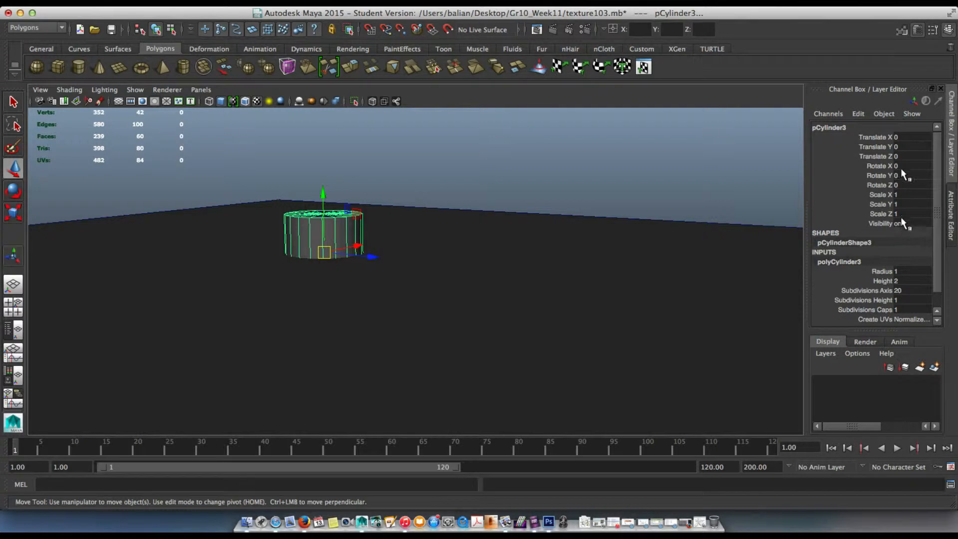
{"action": "left_click", "coordinate": [905, 146]}
{"action": "type", "text": "1"}
{"action": "key", "text": "Return"}
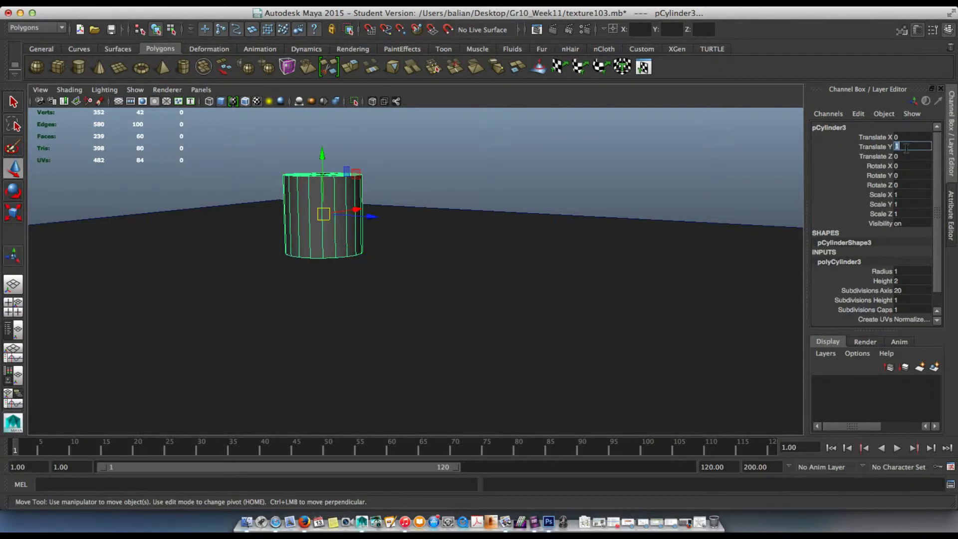
{"action": "left_click_drag", "start_coordinate": [369, 216], "coordinate": [556, 244]}
Show the cube's creation settings and set the cylinder's Subdivisions Height to 3
{"action": "left_click", "coordinate": [327, 236]}
{"action": "scroll", "coordinate": [368, 239], "scroll_direction": "up", "scroll_amount": 5}
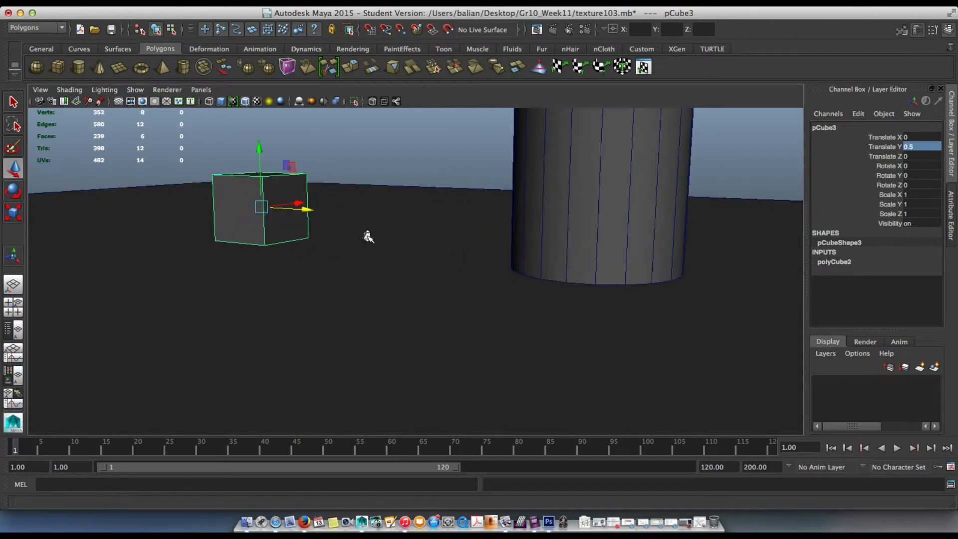
{"action": "middle_click_drag", "start_coordinate": [378, 219], "coordinate": [363, 277], "text": "alt"}
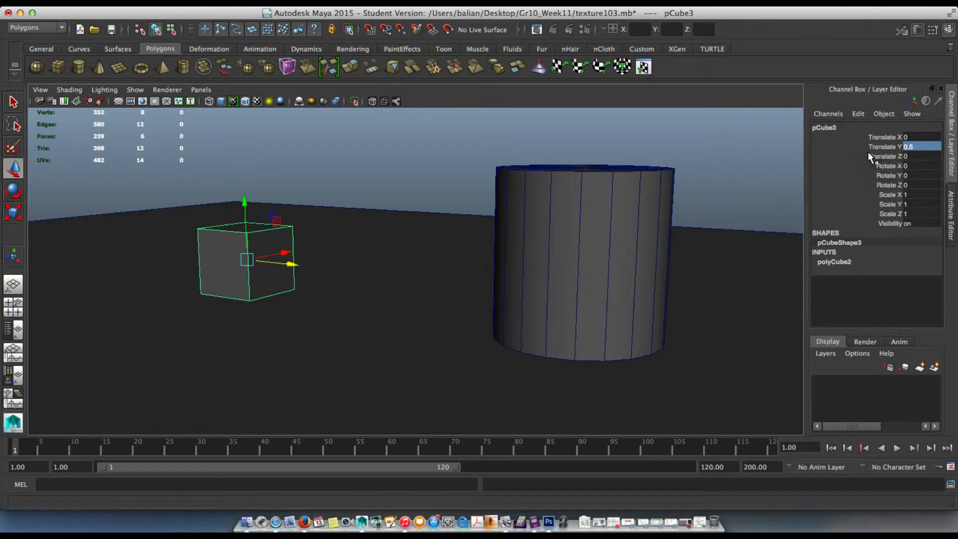
{"action": "left_click", "coordinate": [831, 263]}
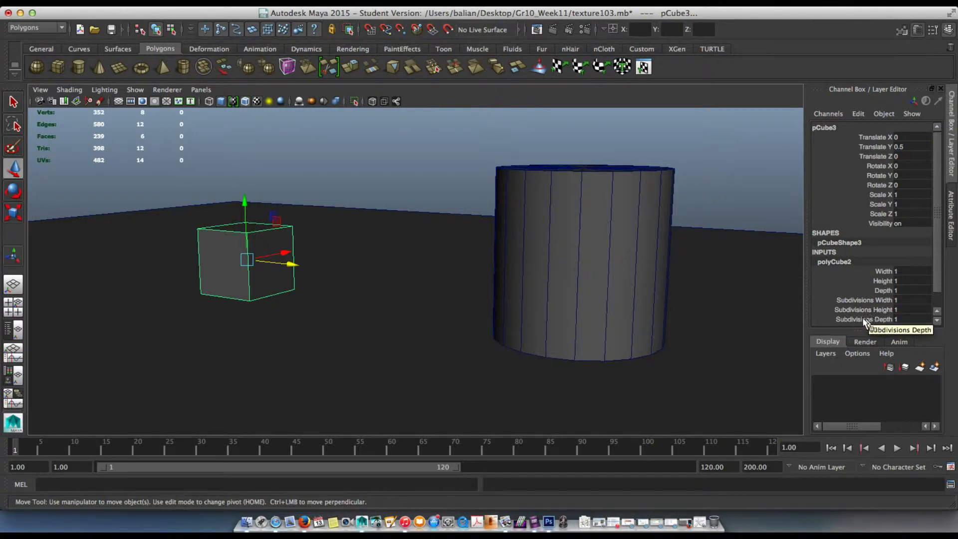
{"action": "left_click", "coordinate": [519, 221]}
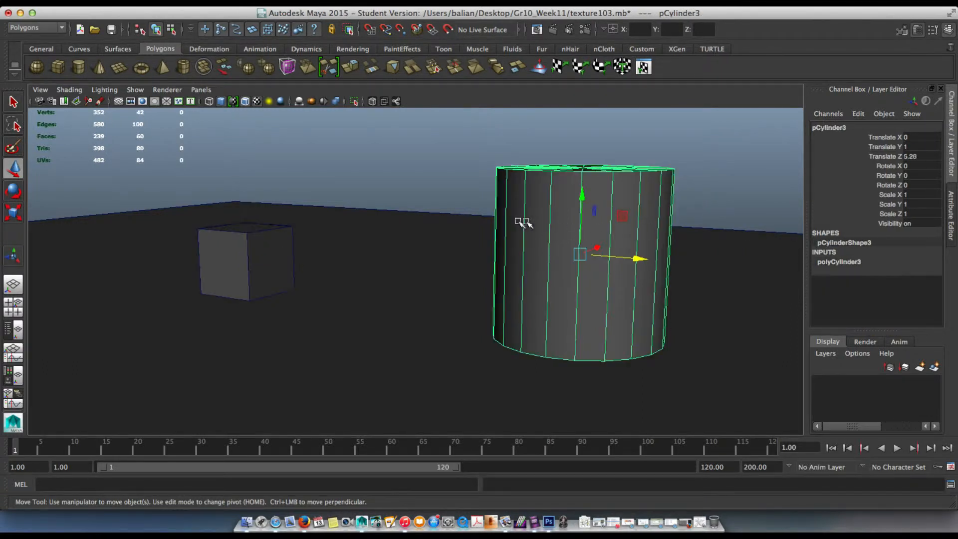
{"action": "left_click", "coordinate": [839, 264]}
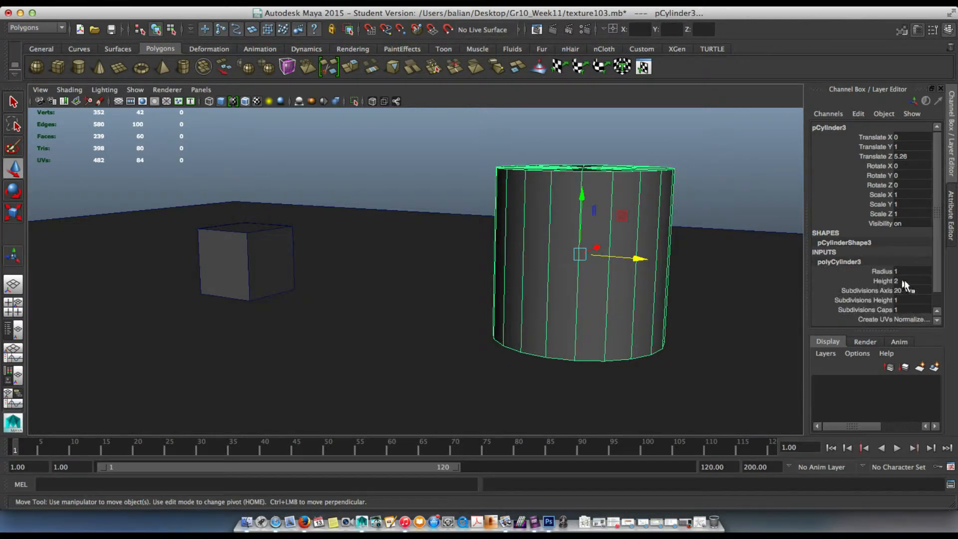
{"action": "double_click", "coordinate": [906, 310]}
{"action": "key", "text": "Return"}
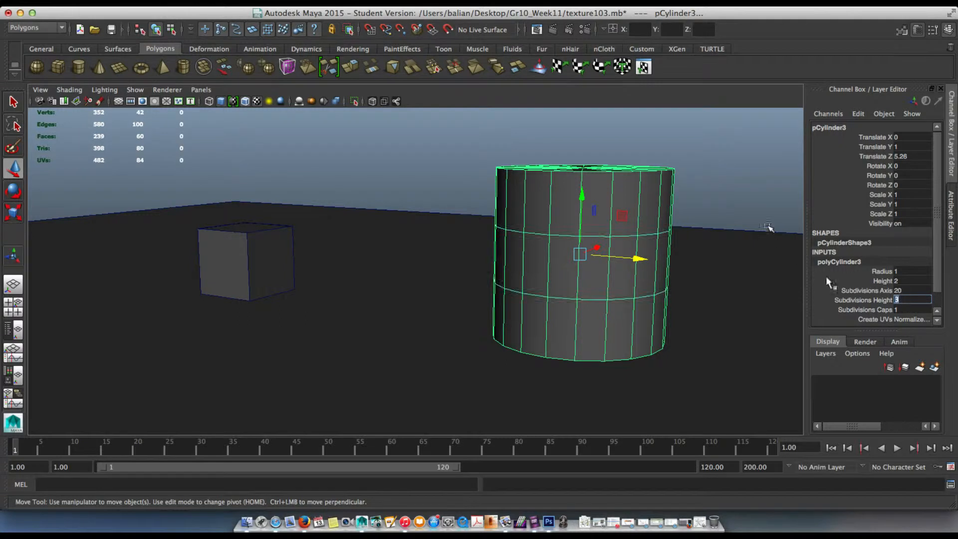
Assign a new Lambert material to the cube and set the material's color to red
{"action": "scroll", "coordinate": [602, 214], "scroll_direction": "up", "scroll_amount": 3}
{"action": "mouse_move", "coordinate": [599, 225]}
{"action": "left_mouse_down", "text": "alt"}
{"action": "mouse_move", "coordinate": [574, 241]}
{"action": "mouse_move", "coordinate": [584, 235]}
{"action": "left_mouse_up", "text": "alt"}
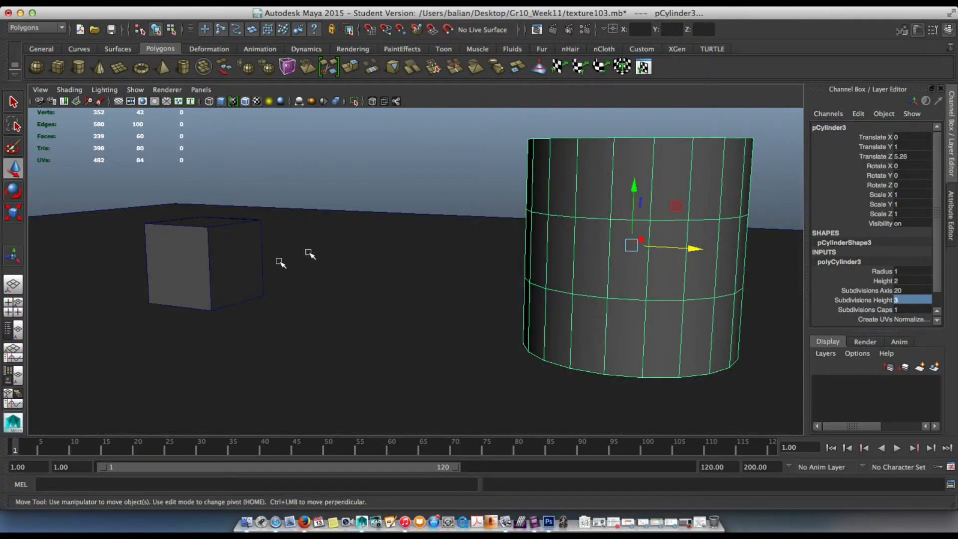
{"action": "left_click", "coordinate": [200, 269]}
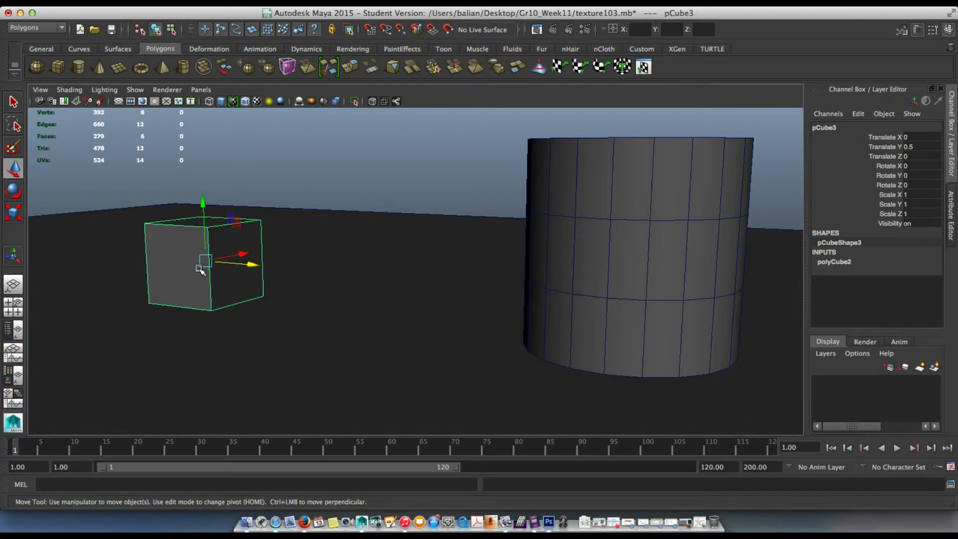
{"action": "right_click_drag", "start_coordinate": [185, 251], "coordinate": [186, 477]}
{"action": "left_click", "coordinate": [417, 188]}
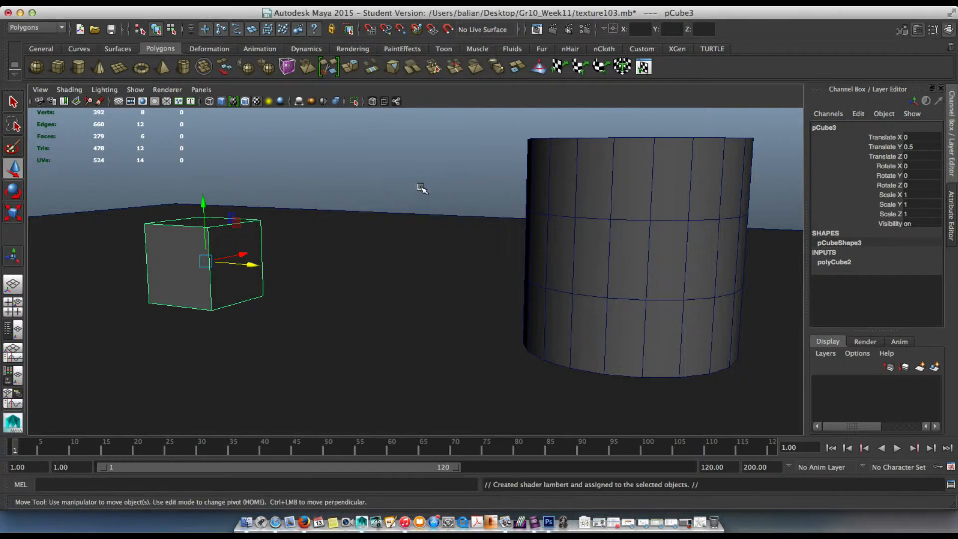
{"action": "left_click", "coordinate": [803, 261]}
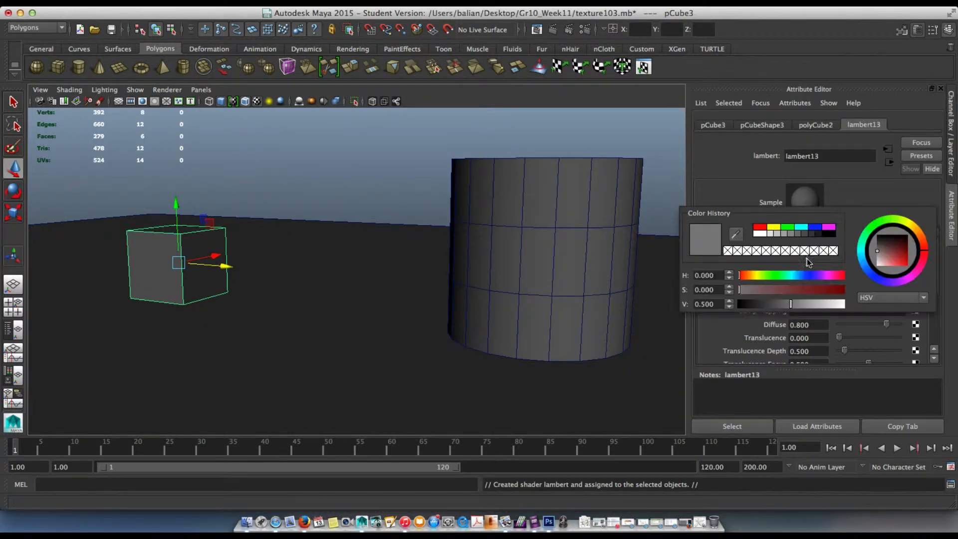
{"action": "left_click", "coordinate": [761, 234]}
{"action": "left_click", "coordinate": [395, 183]}
{"action": "left_click", "coordinate": [202, 246]}
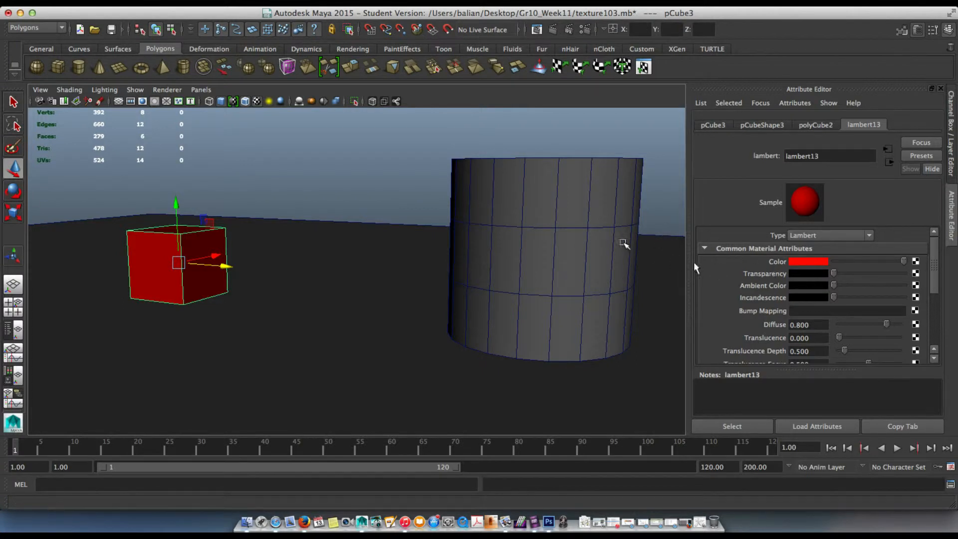
Switch the cylinder to face selection and select the full ring of side faces in its top section
{"action": "left_click", "coordinate": [547, 212]}
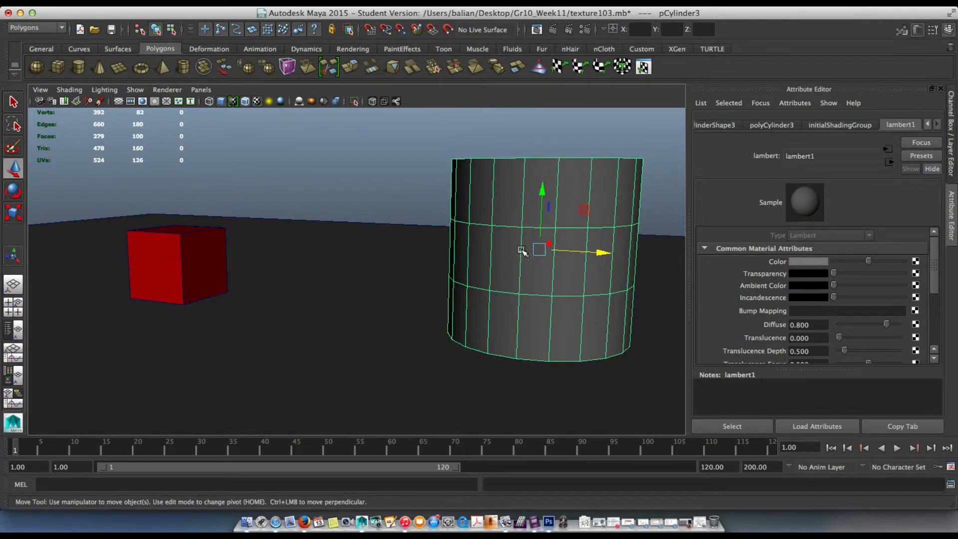
{"action": "mouse_move", "coordinate": [523, 249]}
{"action": "left_mouse_down", "text": "alt"}
{"action": "mouse_move", "coordinate": [449, 242]}
{"action": "mouse_move", "coordinate": [509, 261]}
{"action": "mouse_move", "coordinate": [519, 246]}
{"action": "left_mouse_up", "text": "alt"}
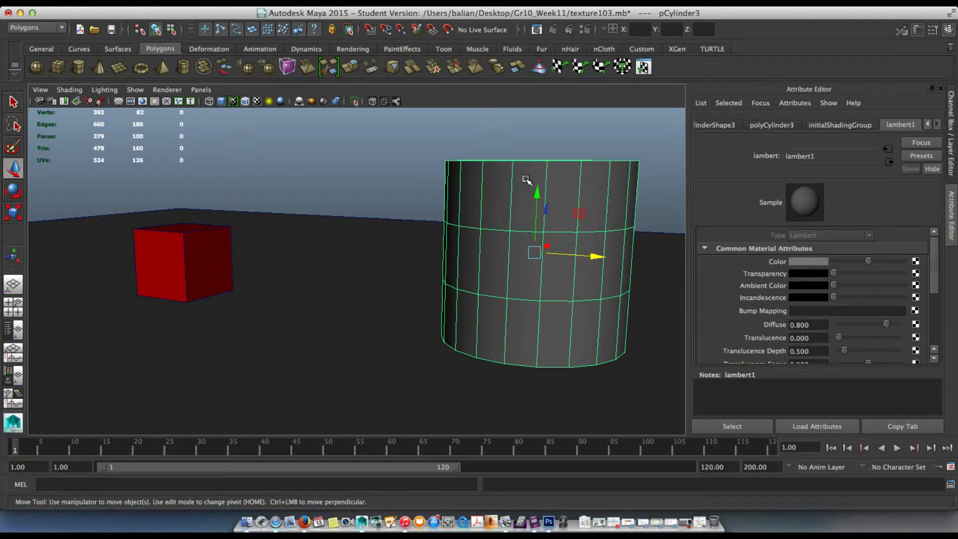
{"action": "right_click_drag", "start_coordinate": [527, 188], "coordinate": [524, 207]}
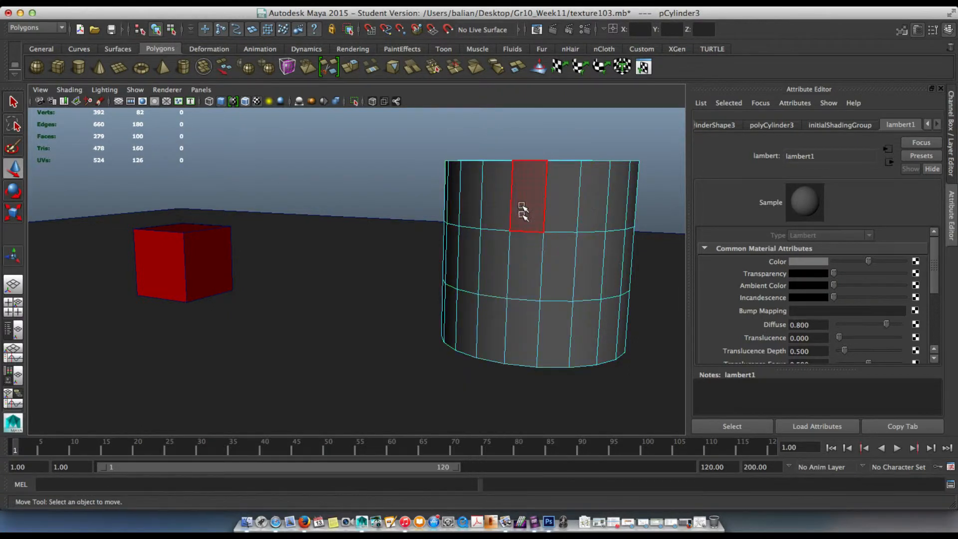
{"action": "left_click", "coordinate": [523, 202]}
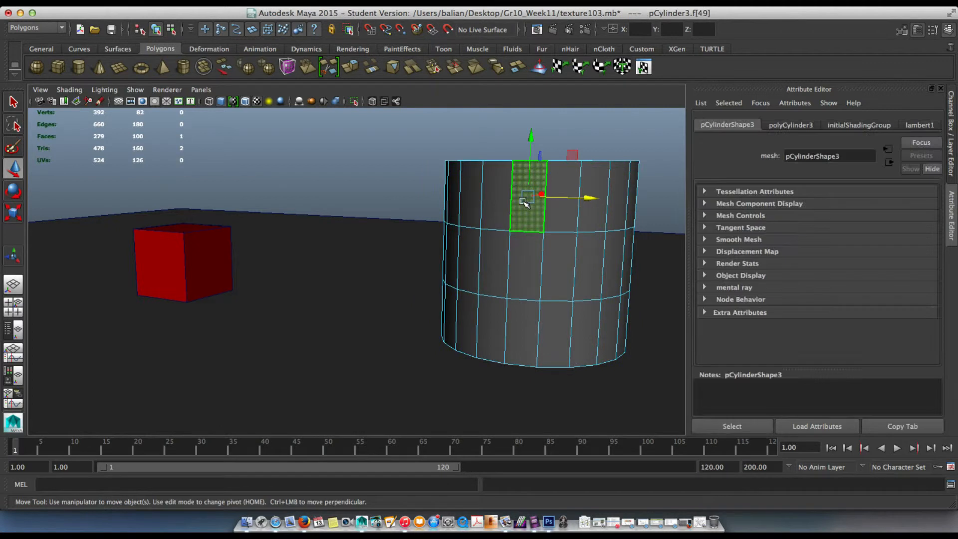
{"action": "double_click", "coordinate": [497, 201], "text": "shift"}
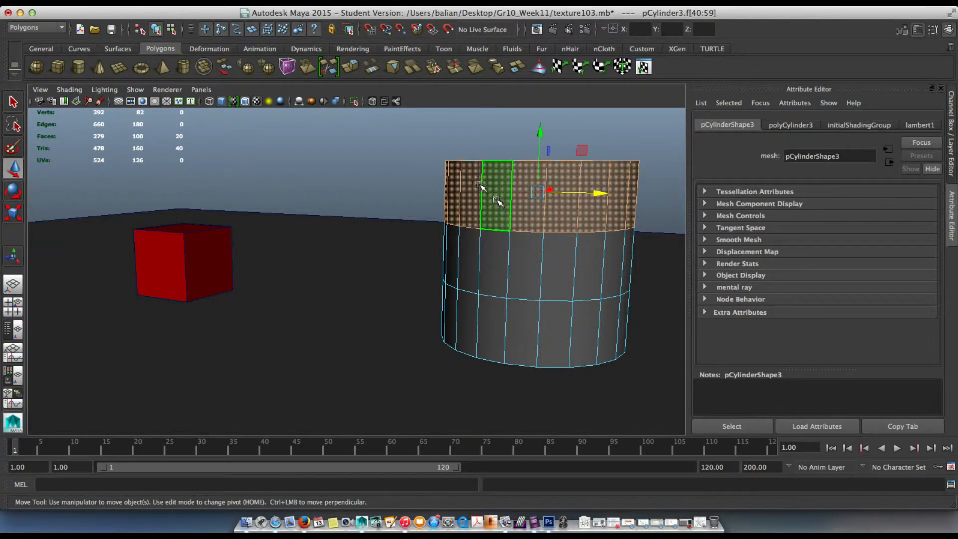
Select the full ring of side faces in the cylinder's middle section and locate the Extract command
{"action": "left_click", "coordinate": [519, 267]}
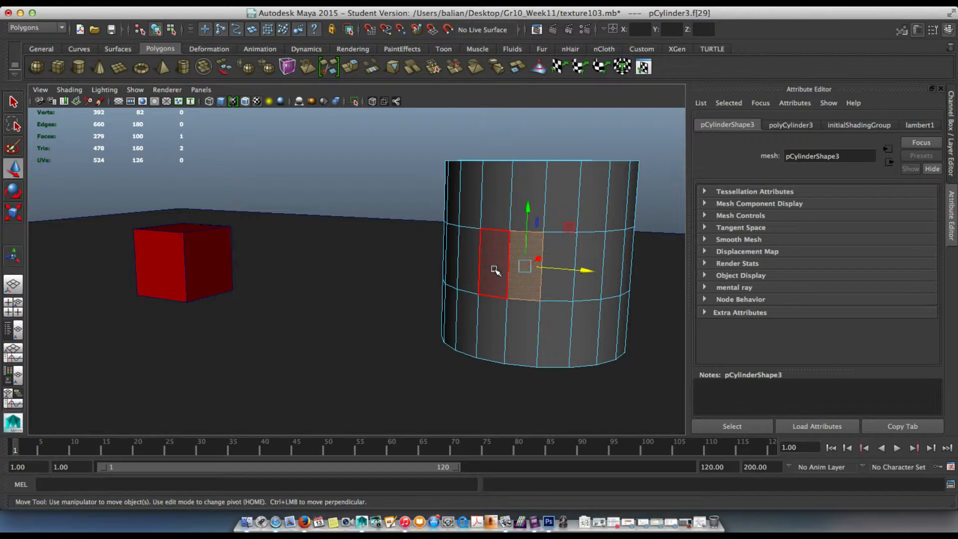
{"action": "double_click", "coordinate": [496, 270], "text": "shift"}
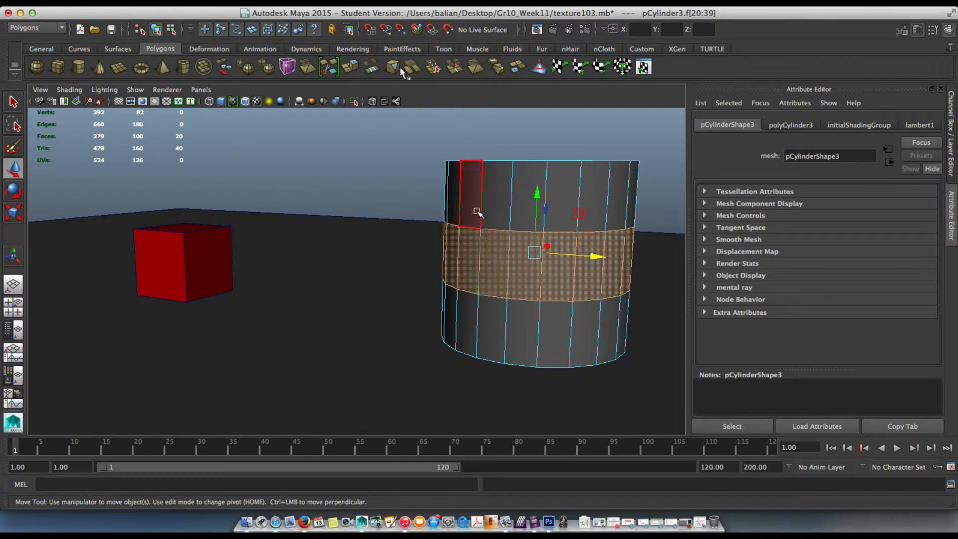
{"action": "left_click", "coordinate": [348, 6]}
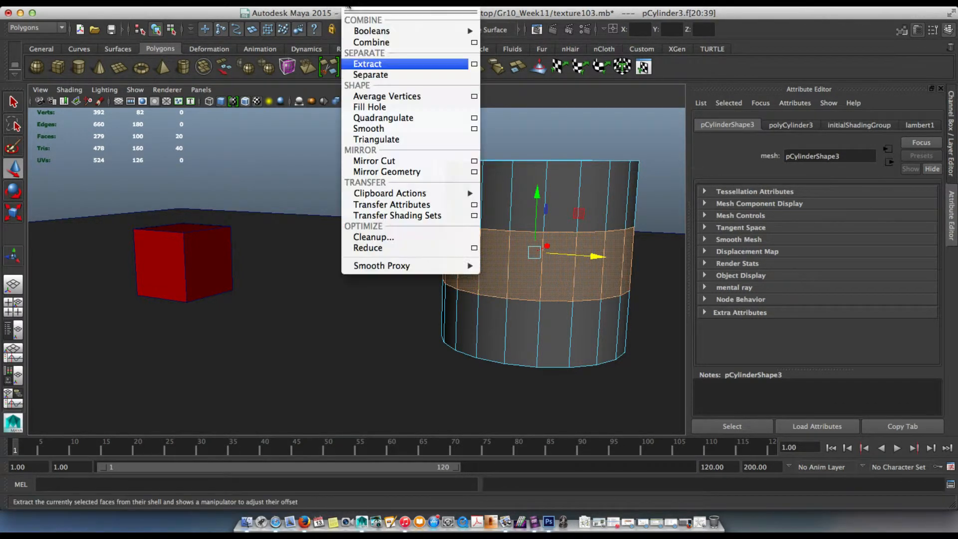
{"action": "left_click", "coordinate": [23, 29]}
{"action": "left_click", "coordinate": [23, 28]}
{"action": "left_click", "coordinate": [23, 28]}
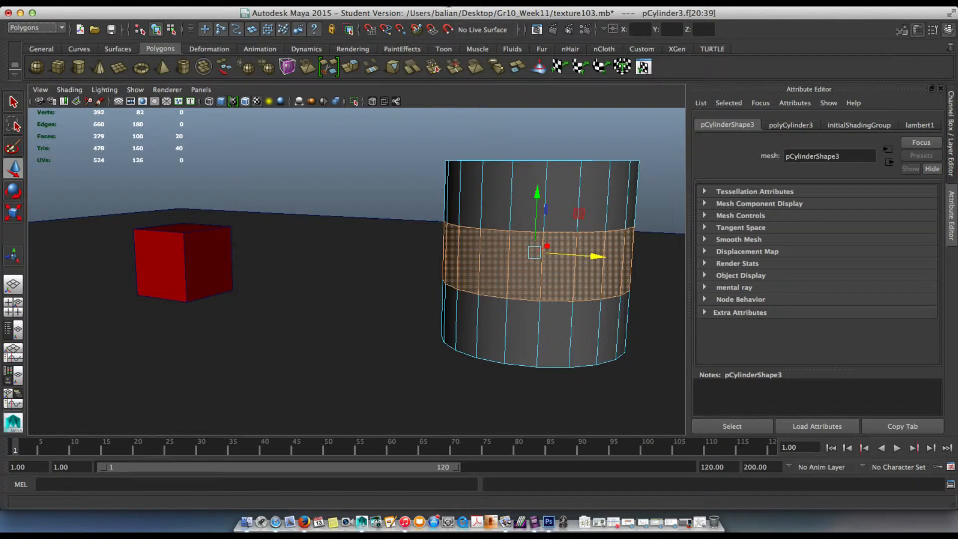
Extract the selected ring of side faces in the cylinder's middle section as a separate piece
{"action": "key", "text": "ctrl+a"}
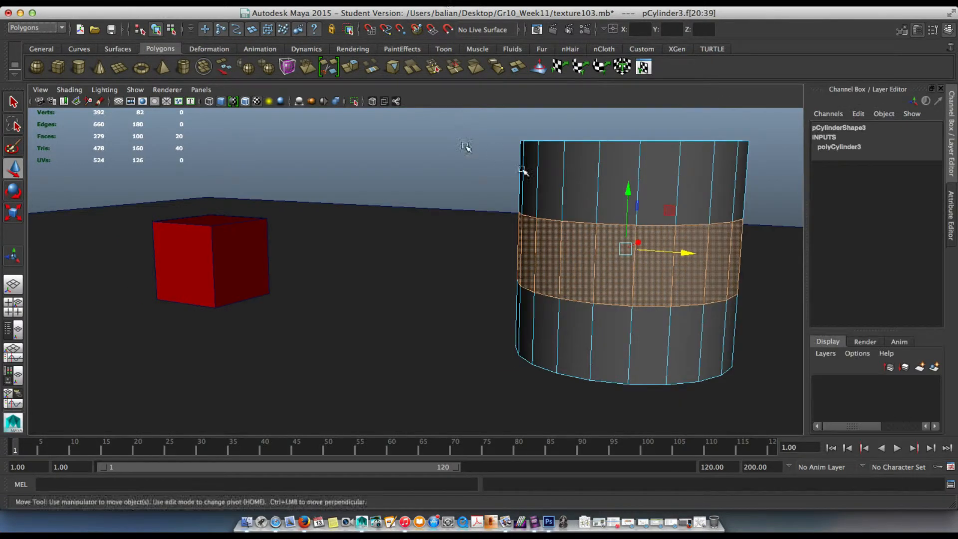
{"action": "left_click", "coordinate": [394, 3]}
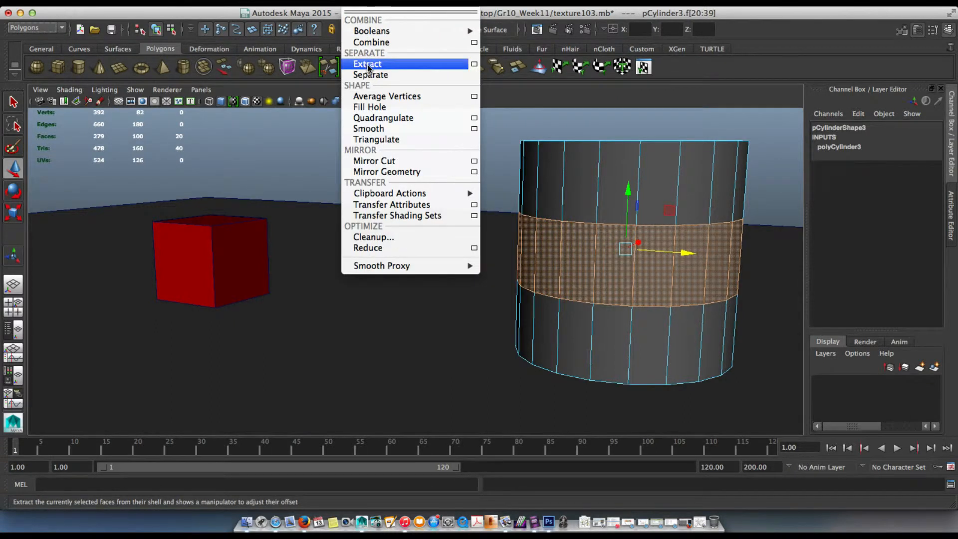
{"action": "left_click", "coordinate": [367, 65]}
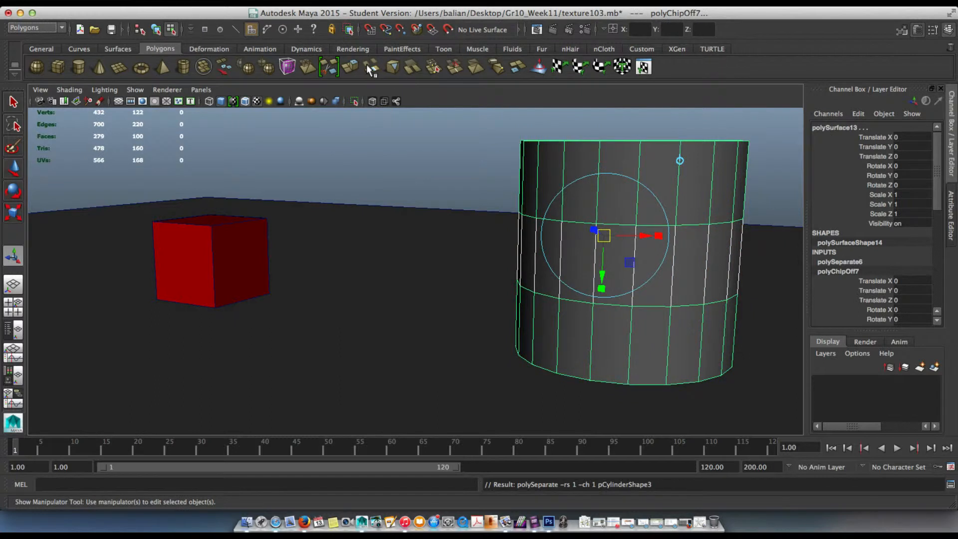
{"action": "left_click_drag", "start_coordinate": [507, 199], "coordinate": [453, 204], "text": "alt"}
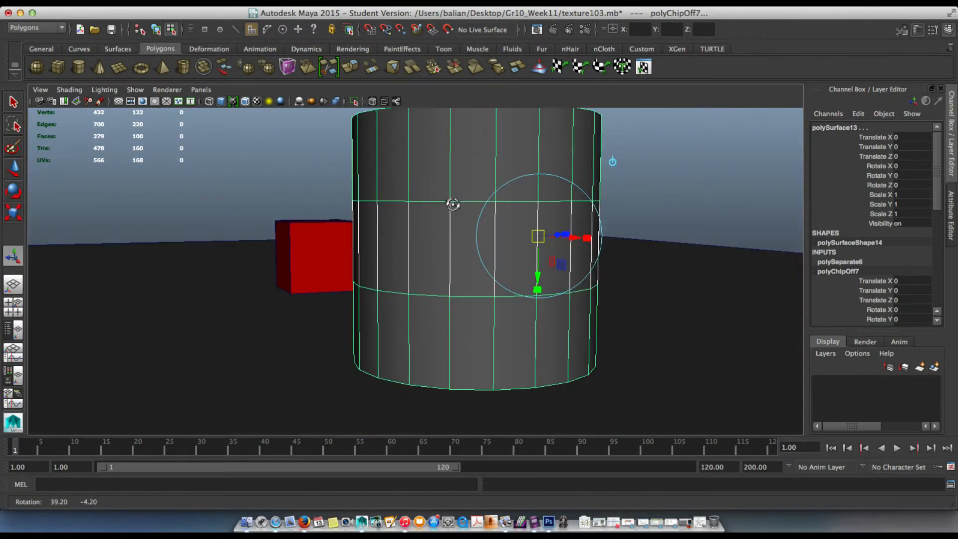
Select the extracted middle ring, move it along Z out of the cylinder toward the cube, and undo the move
{"action": "left_click", "coordinate": [437, 167]}
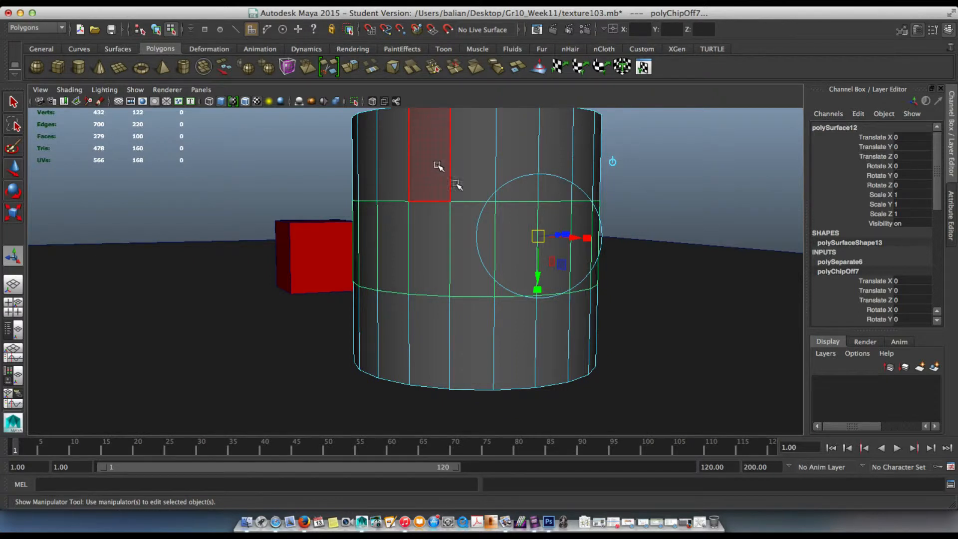
{"action": "left_click_drag", "start_coordinate": [509, 220], "coordinate": [556, 230], "text": "alt"}
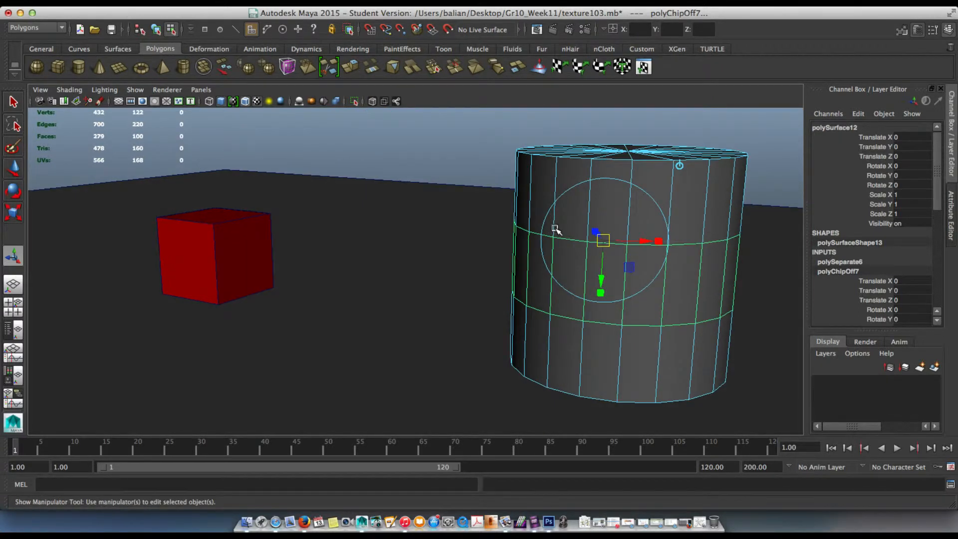
{"action": "key", "text": "w"}
{"action": "left_click_drag", "start_coordinate": [676, 264], "coordinate": [436, 255]}
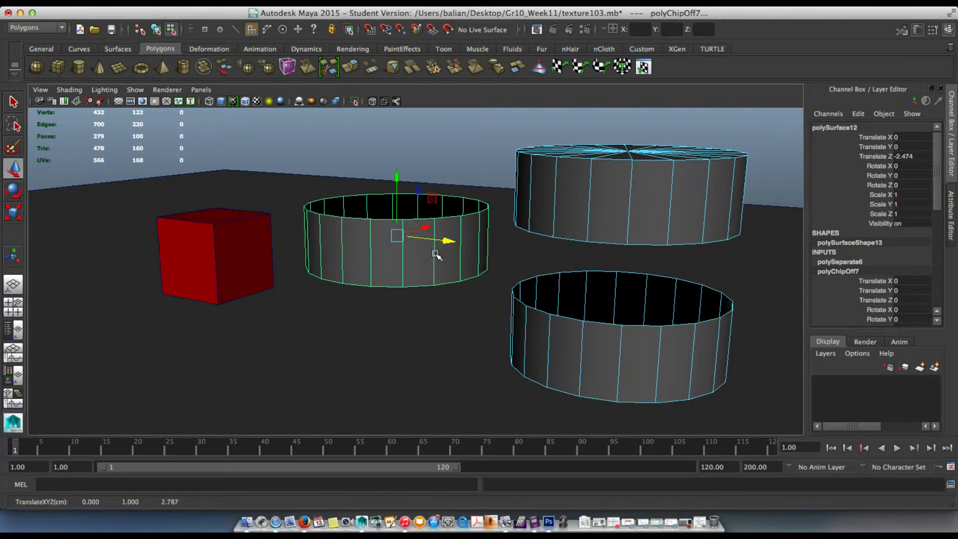
{"action": "key", "text": "ctrl+z"}
Select the full ring of side faces in the cylinder's top section and extract it as a separate piece
{"action": "left_click", "coordinate": [585, 210]}
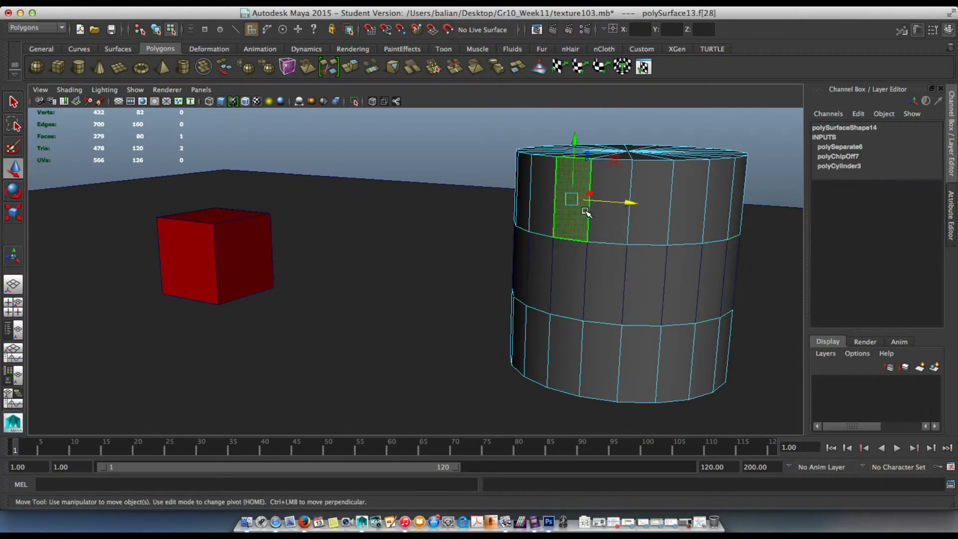
{"action": "double_click", "coordinate": [606, 181], "text": "shift"}
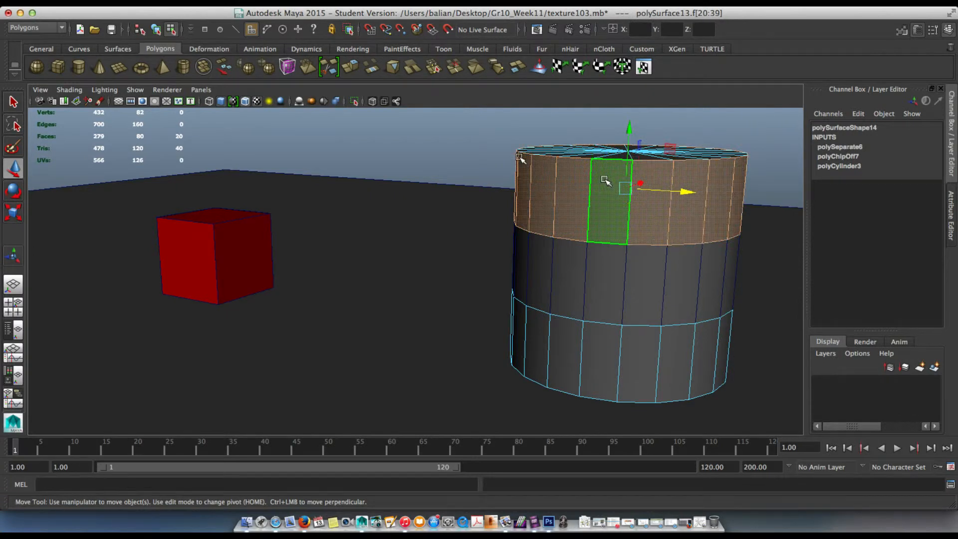
{"action": "left_click", "coordinate": [361, 4]}
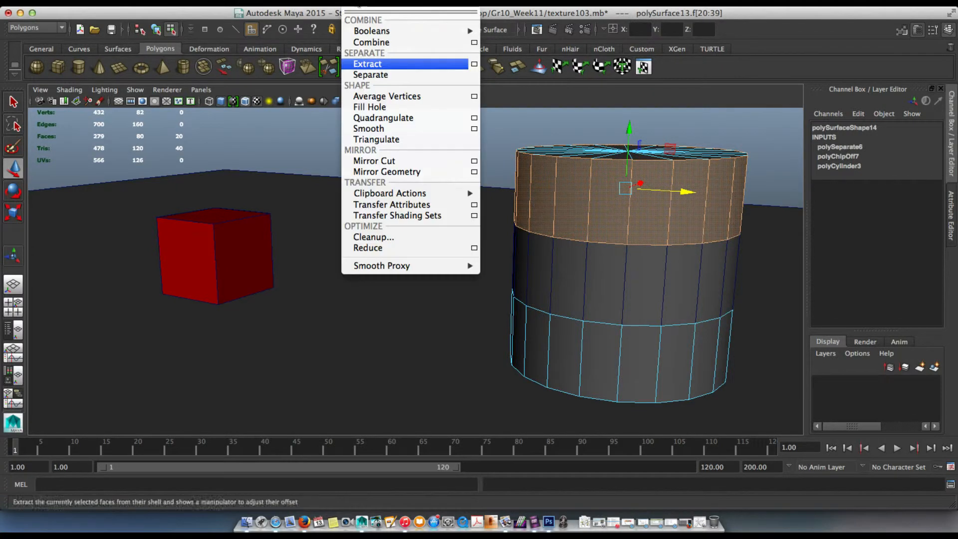
{"action": "left_click", "coordinate": [366, 65]}
{"action": "left_click_drag", "start_coordinate": [646, 179], "coordinate": [485, 181]}
{"action": "key", "text": "ctrl+z"}
Select the full ring of side faces in the cylinder's bottom section, extract it, and return to object selection
{"action": "right_click_drag", "start_coordinate": [568, 358], "coordinate": [582, 373]}
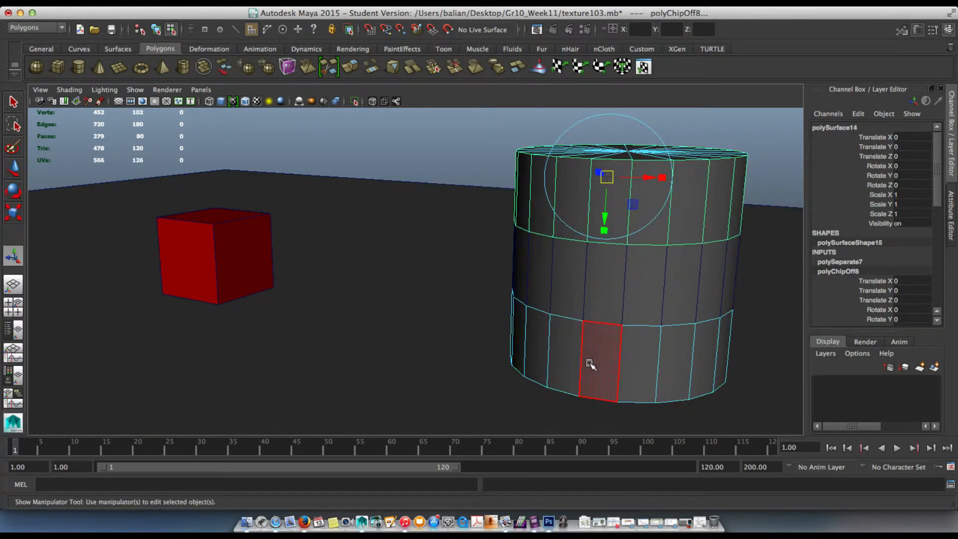
{"action": "left_click", "coordinate": [590, 364]}
{"action": "double_click", "coordinate": [568, 362]}
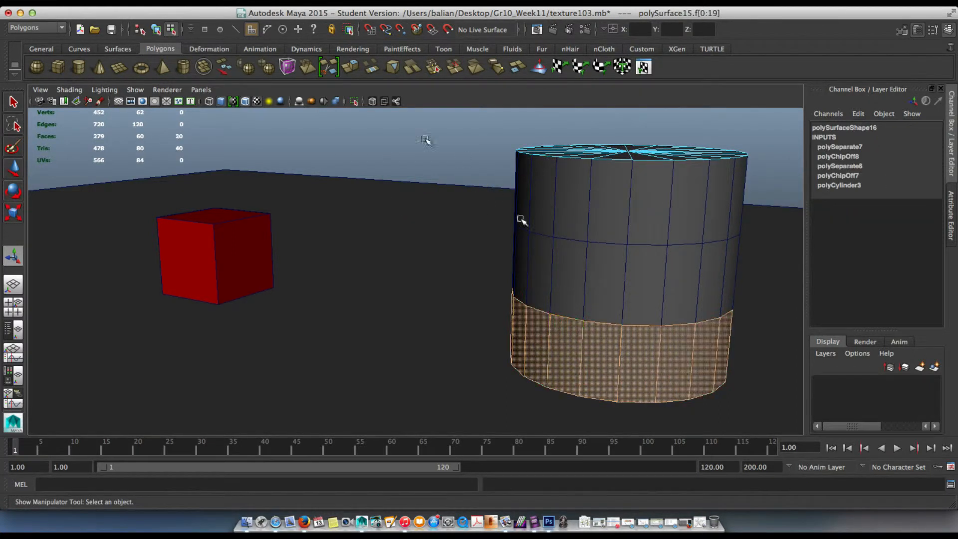
{"action": "left_click", "coordinate": [384, 6]}
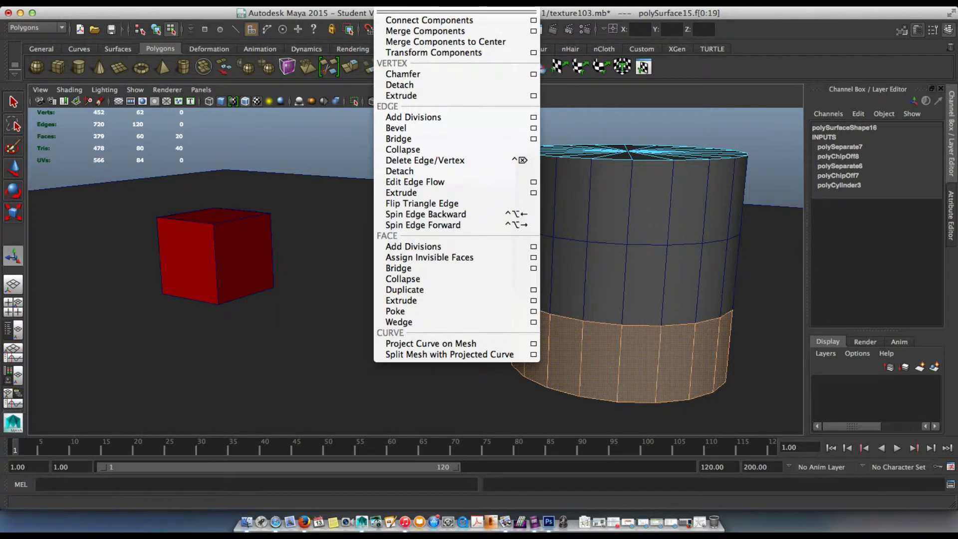
{"action": "left_click", "coordinate": [367, 63]}
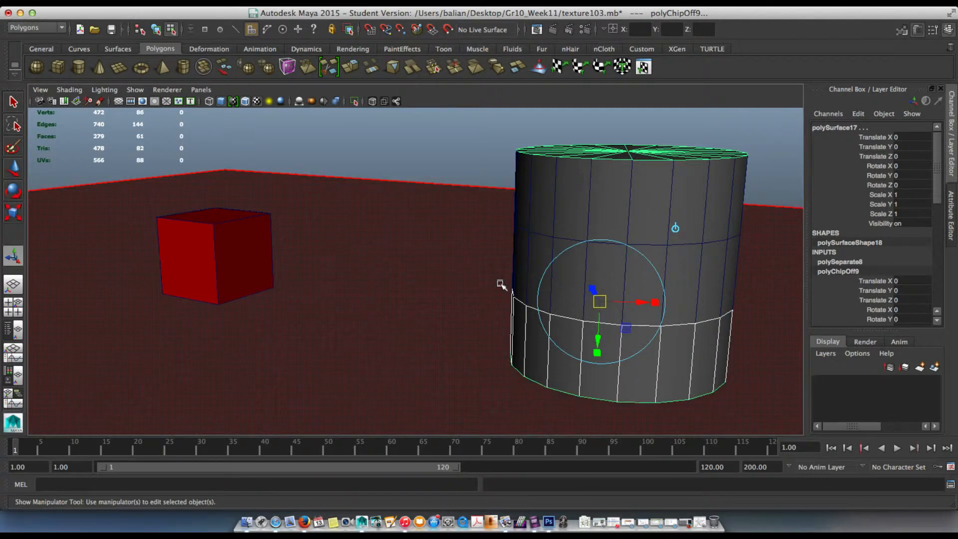
{"action": "left_click", "coordinate": [474, 167]}
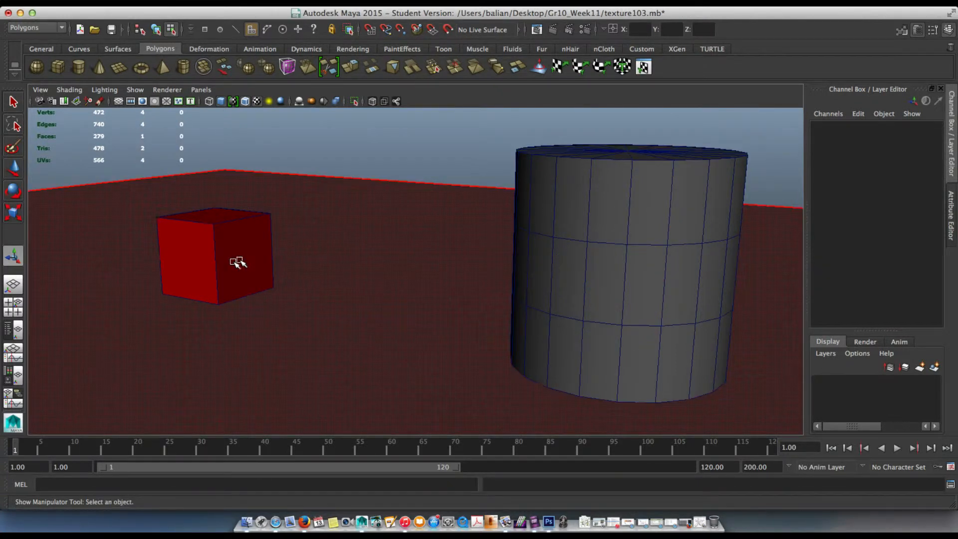
{"action": "right_click_drag", "start_coordinate": [308, 235], "coordinate": [345, 228]}
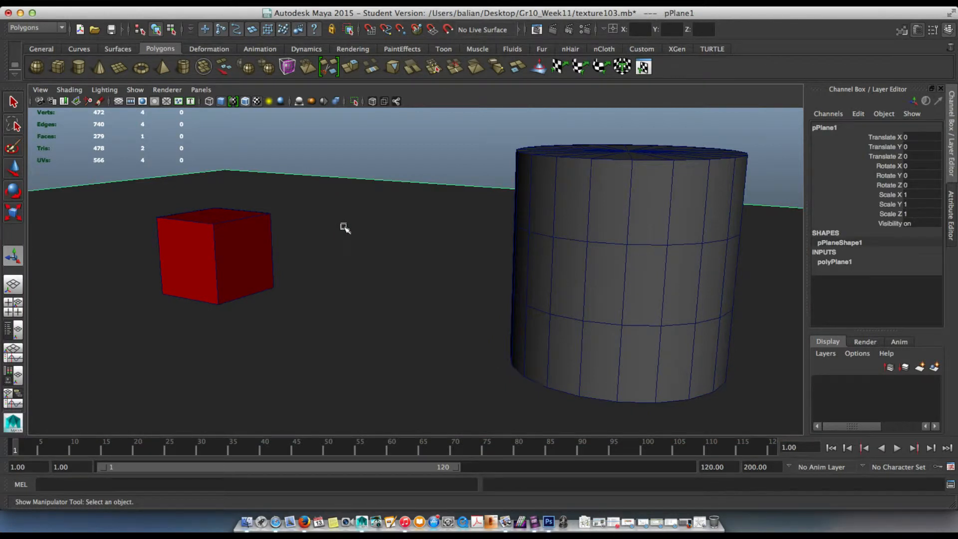
Save the scene under the new name texture104.mb in the Gr10_Week11 folder
{"action": "key", "text": "super+shift+s"}
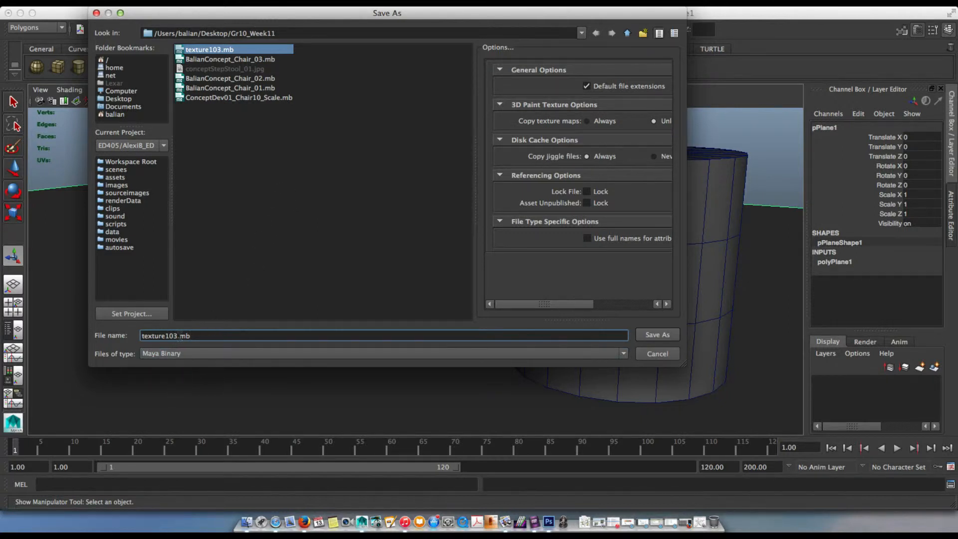
{"action": "left_click", "coordinate": [178, 336]}
{"action": "key", "text": "BackSpace"}
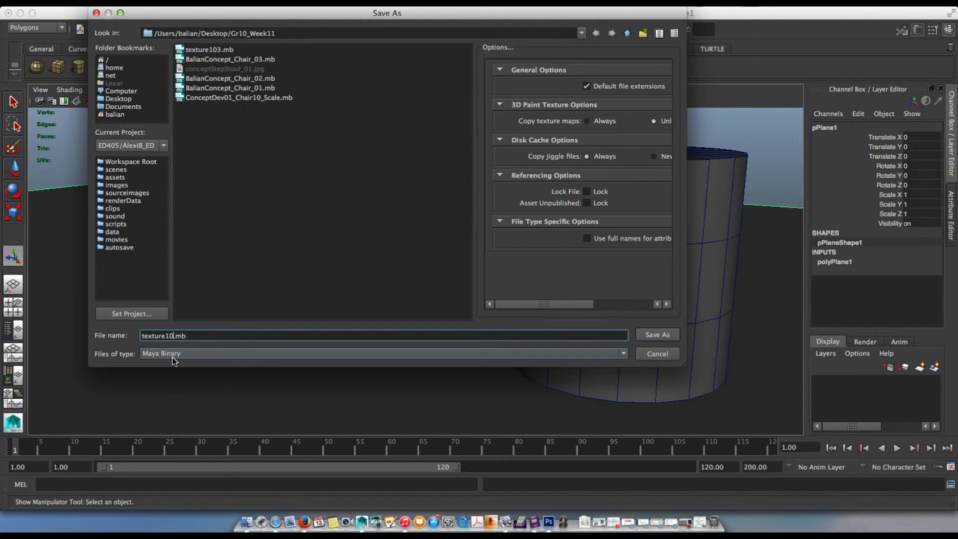
{"action": "key", "text": "Return"}
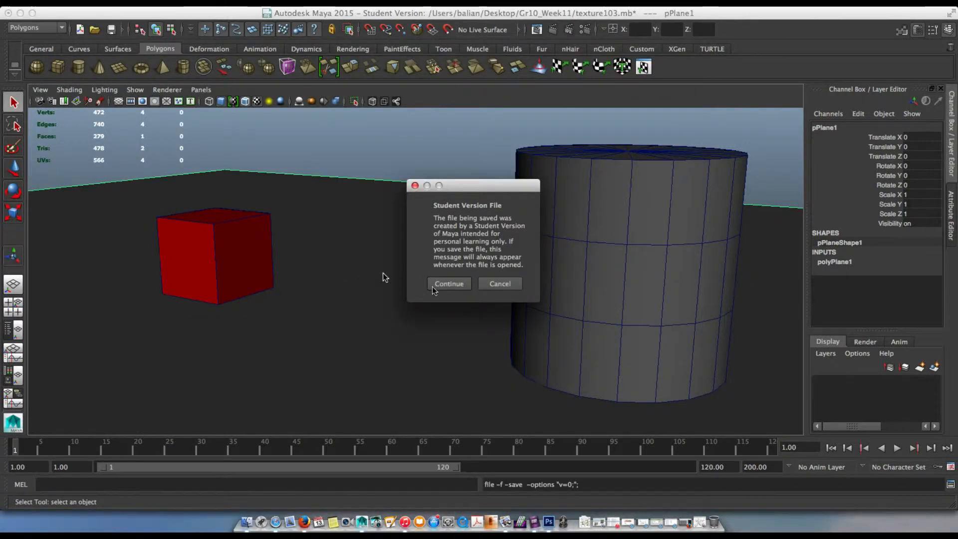
{"action": "left_click", "coordinate": [444, 284]}
Select the cylinder's separated sections in turn and examine the bottom section's construction history inputs
{"action": "key", "text": "t"}
{"action": "left_click", "coordinate": [546, 204]}
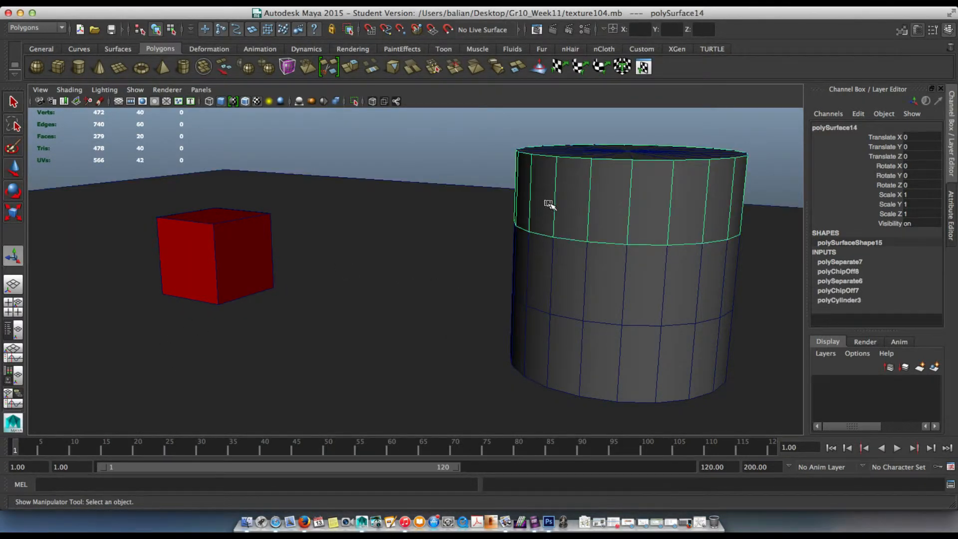
{"action": "left_click_drag", "start_coordinate": [549, 215], "coordinate": [529, 217], "text": "alt"}
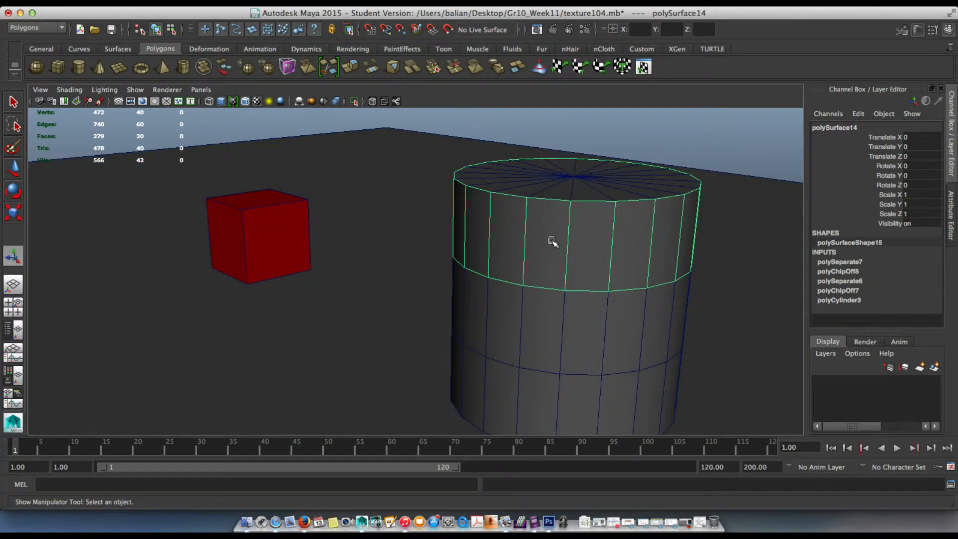
{"action": "right_click", "coordinate": [574, 222]}
{"action": "mouse_move", "coordinate": [585, 320]}
{"action": "left_mouse_down", "text": "alt"}
{"action": "mouse_move", "coordinate": [573, 321]}
{"action": "mouse_move", "coordinate": [593, 311]}
{"action": "left_mouse_up", "text": "alt"}
{"action": "left_click", "coordinate": [599, 252]}
{"action": "left_click", "coordinate": [589, 357]}
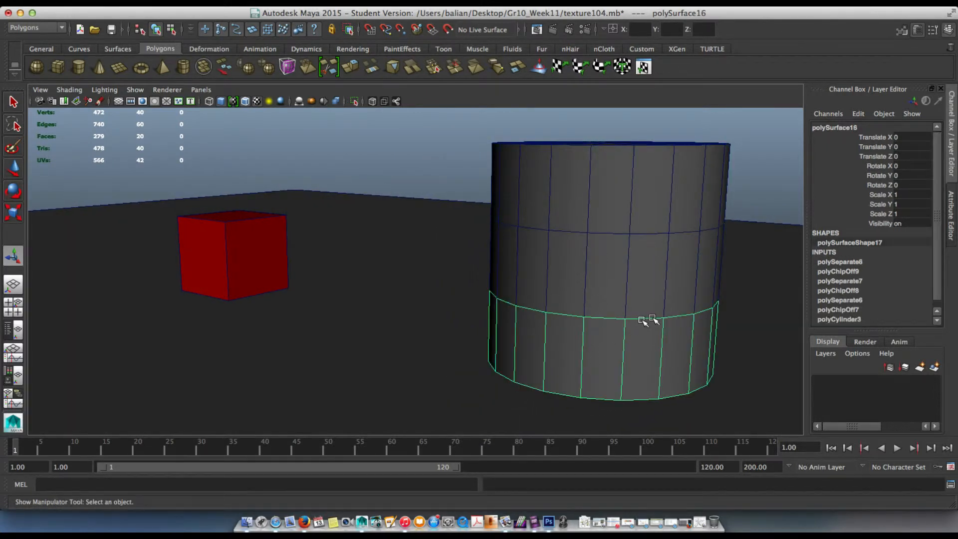
{"action": "scroll", "coordinate": [862, 267], "scroll_direction": "down", "scroll_amount": 1}
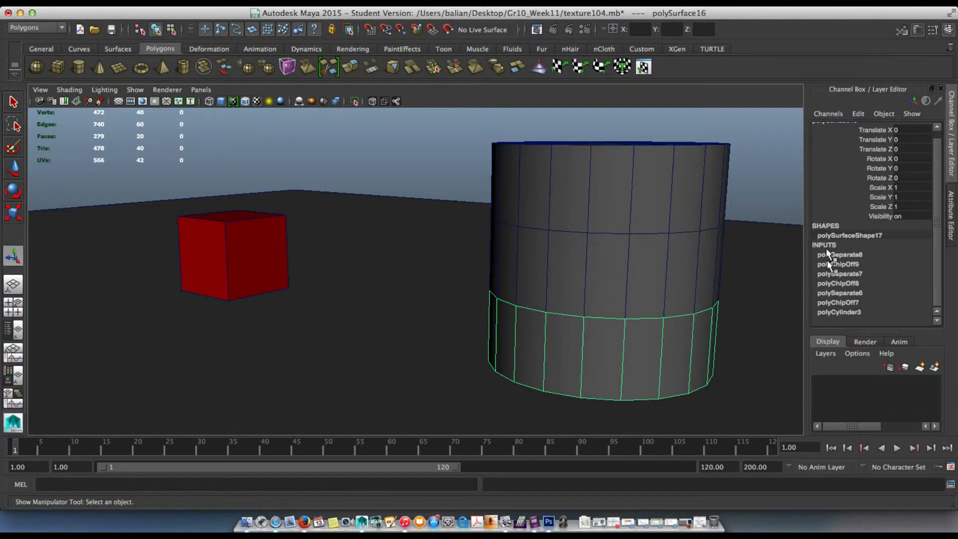
{"action": "left_click", "coordinate": [99, 6]}
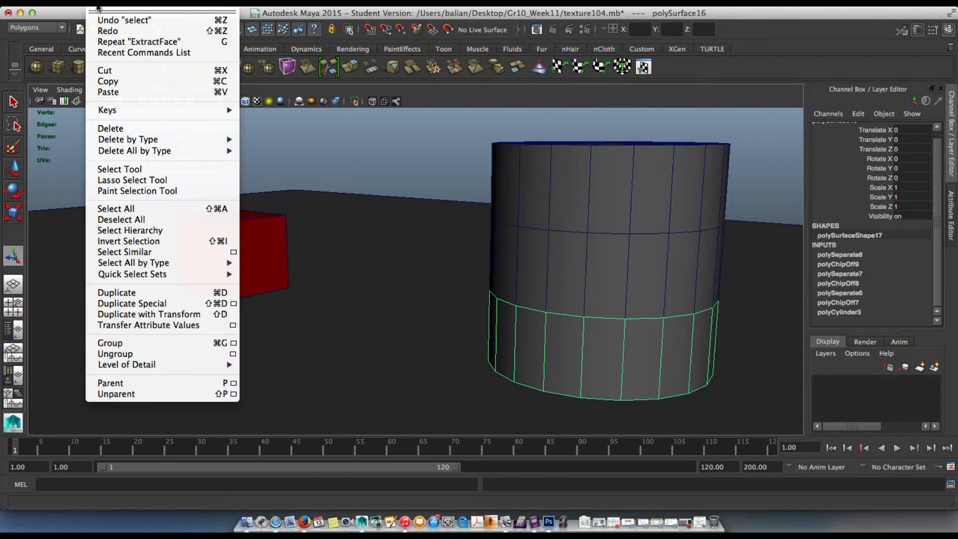
{"action": "mouse_move", "coordinate": [104, 139]}
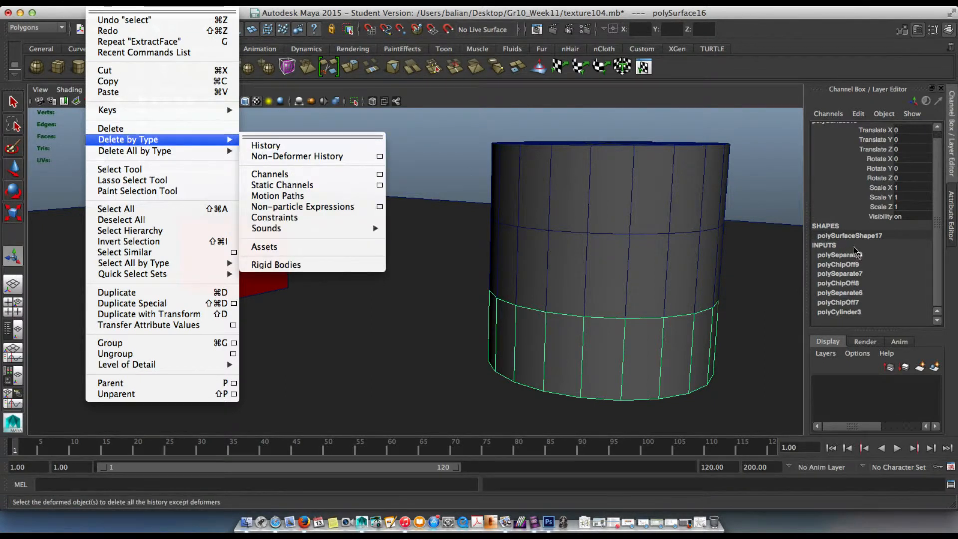
{"action": "left_click", "coordinate": [262, 146]}
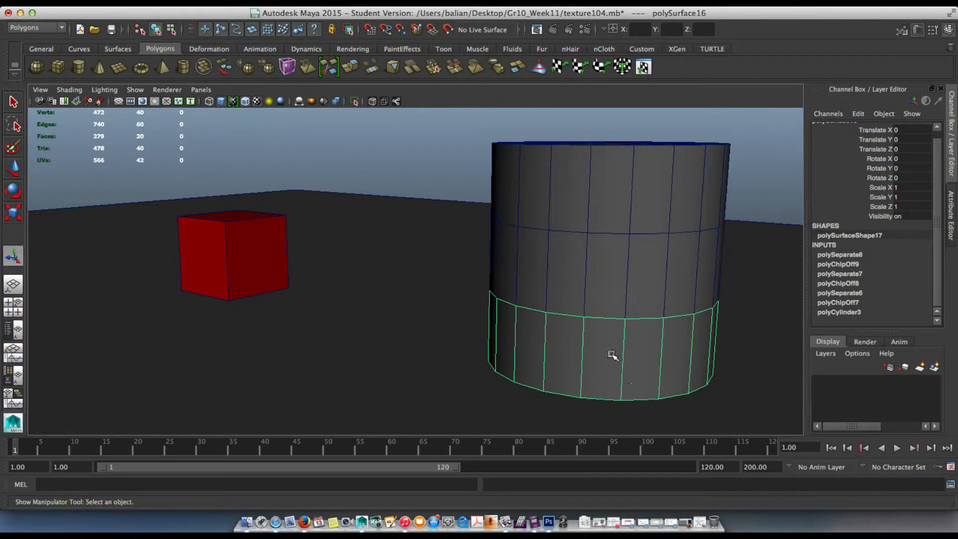
Center the pivot of the cylinder's bottom section and delete that section's construction history
{"action": "key", "text": "w"}
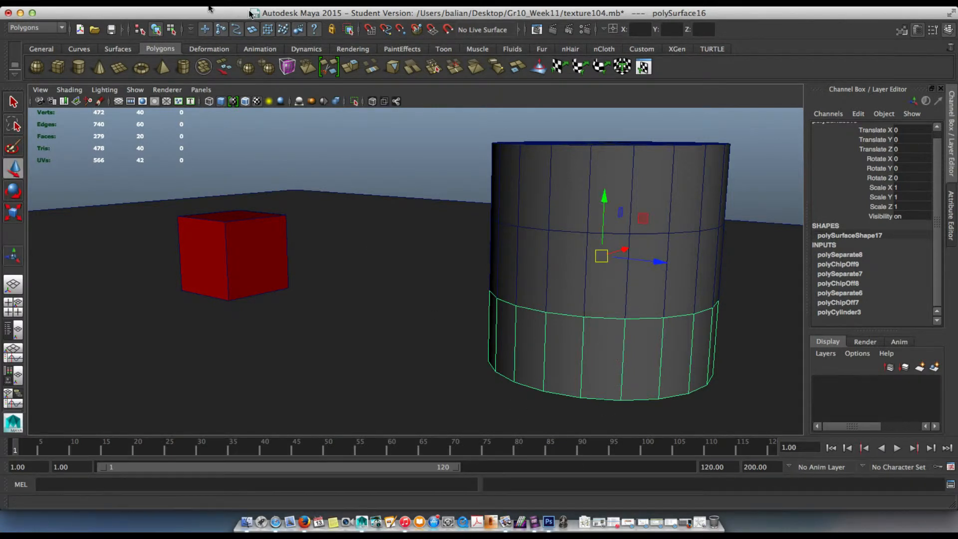
{"action": "left_click", "coordinate": [137, 4]}
{"action": "left_click", "coordinate": [139, 132]}
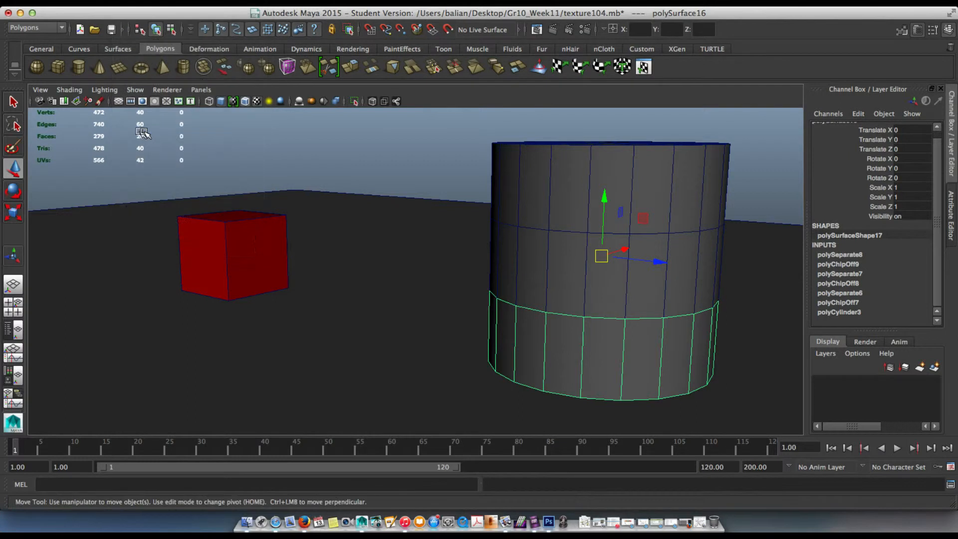
{"action": "left_click_drag", "start_coordinate": [574, 356], "coordinate": [552, 349], "text": "alt"}
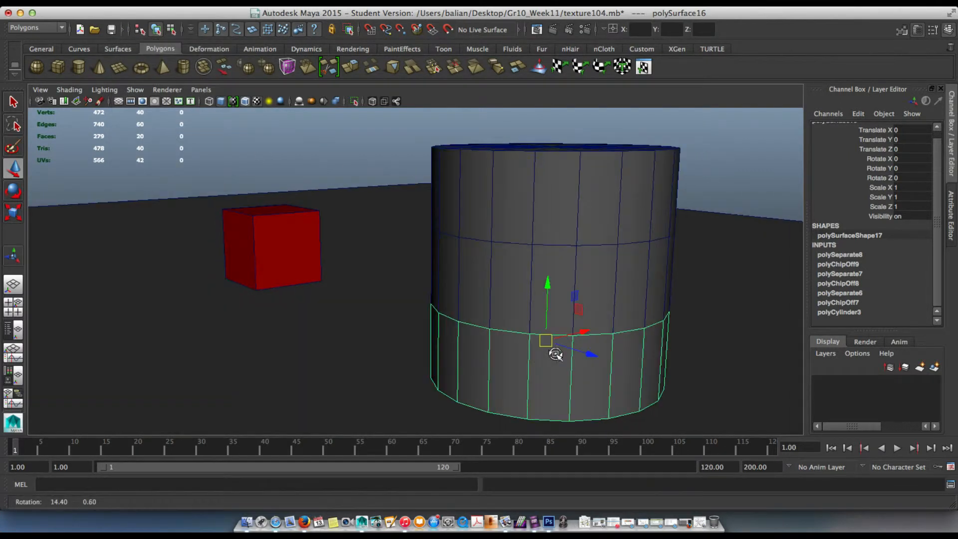
{"action": "left_click", "coordinate": [103, 4]}
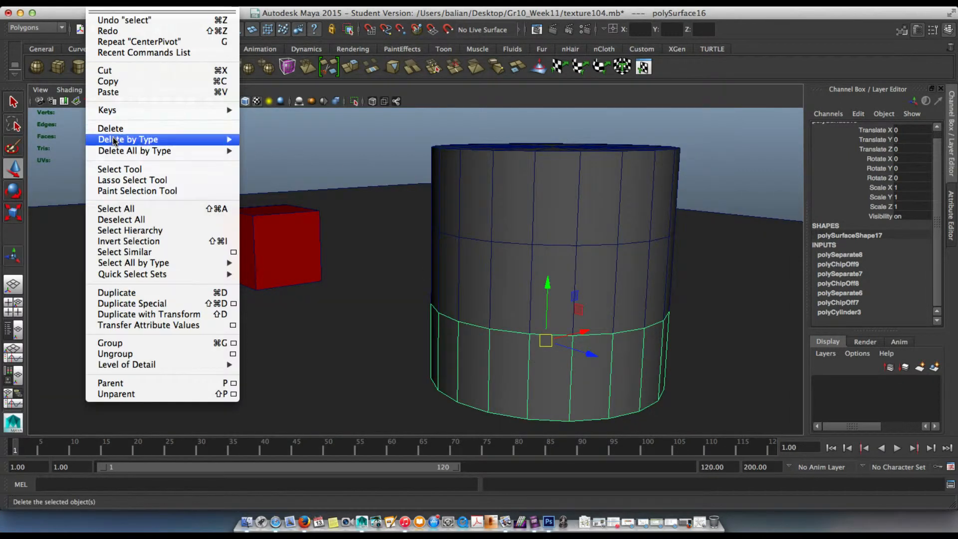
{"action": "mouse_move", "coordinate": [219, 145]}
{"action": "left_click", "coordinate": [263, 147]}
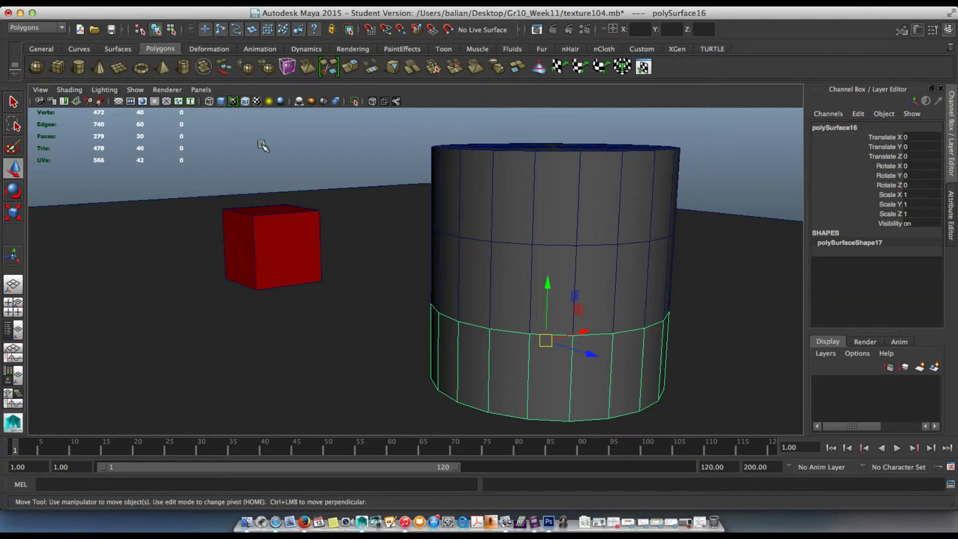
Select the cylinder's top section and delete its construction history
{"action": "left_click", "coordinate": [506, 196]}
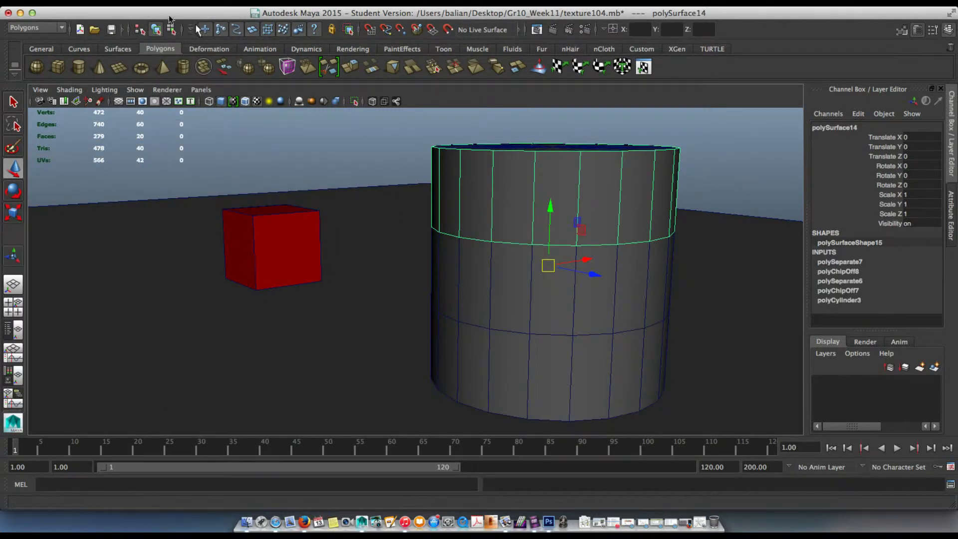
{"action": "left_click", "coordinate": [107, 7]}
{"action": "mouse_move", "coordinate": [191, 142]}
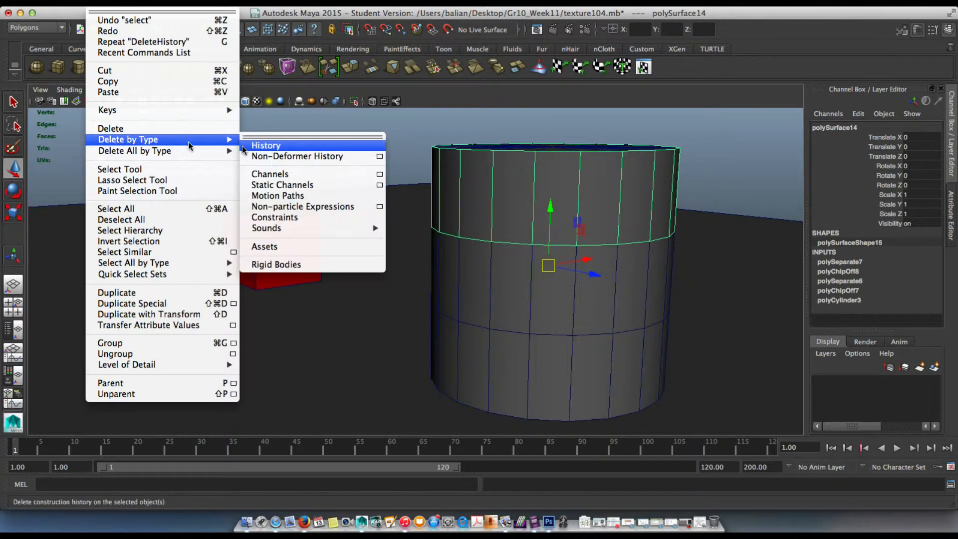
{"action": "left_click", "coordinate": [267, 145]}
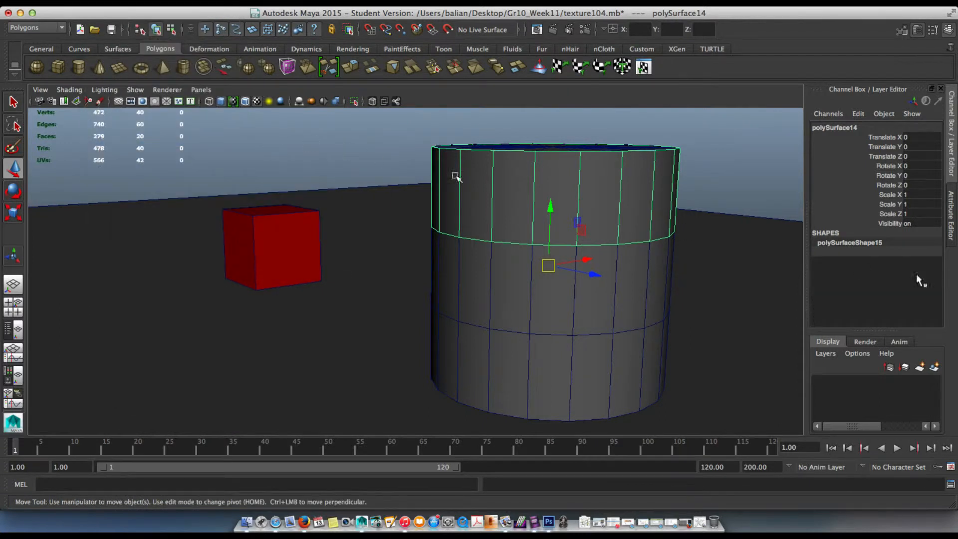
Select the cylinder's middle section and delete its construction history
{"action": "left_click", "coordinate": [509, 298]}
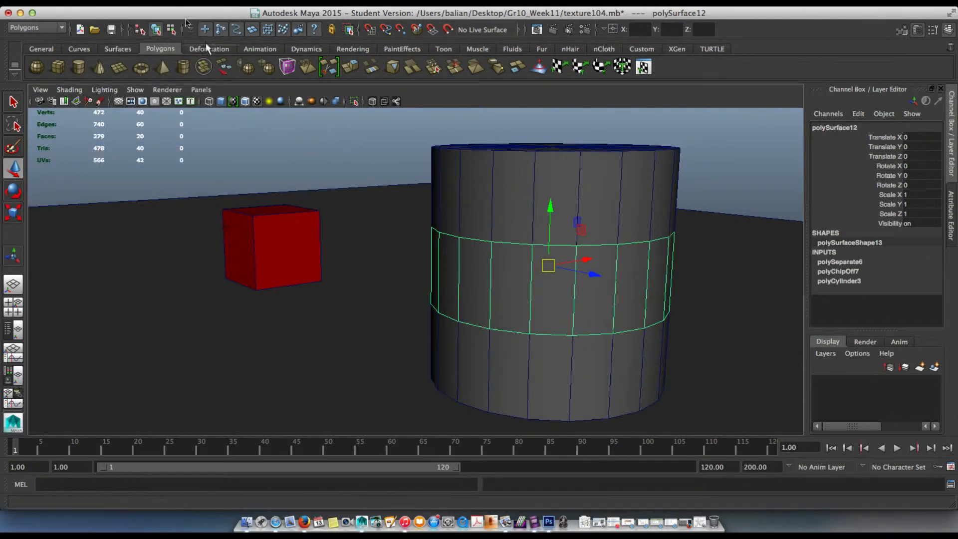
{"action": "left_click", "coordinate": [101, 9]}
{"action": "mouse_move", "coordinate": [137, 142]}
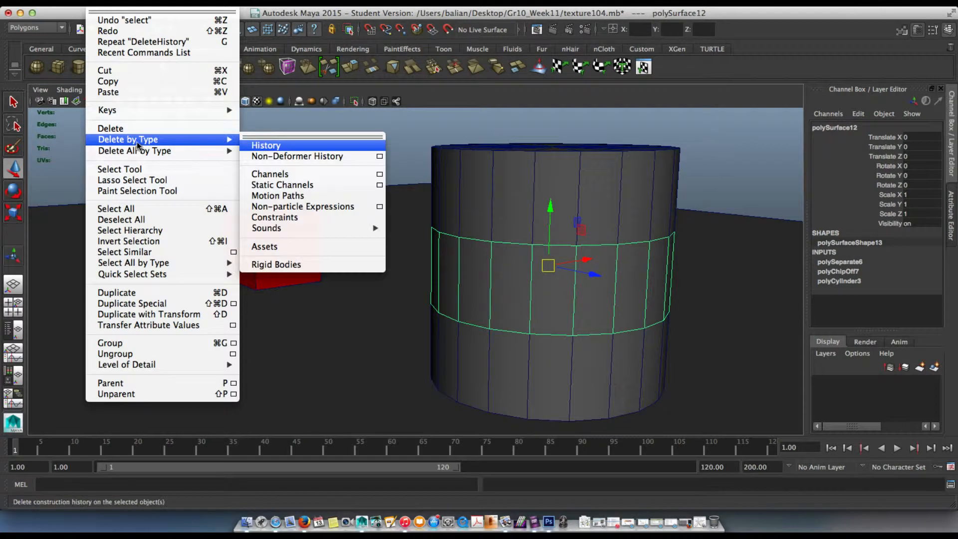
{"action": "left_click", "coordinate": [268, 146]}
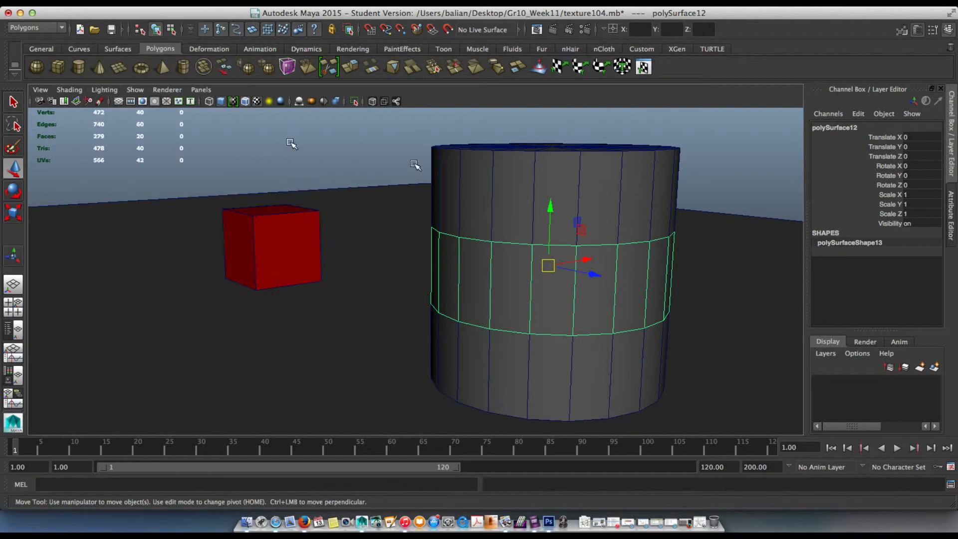
Open the cylinder's top section in the UV Texture Editor and narrow that window so the model shows beside it
{"action": "left_click", "coordinate": [512, 204]}
{"action": "left_click", "coordinate": [578, 5]}
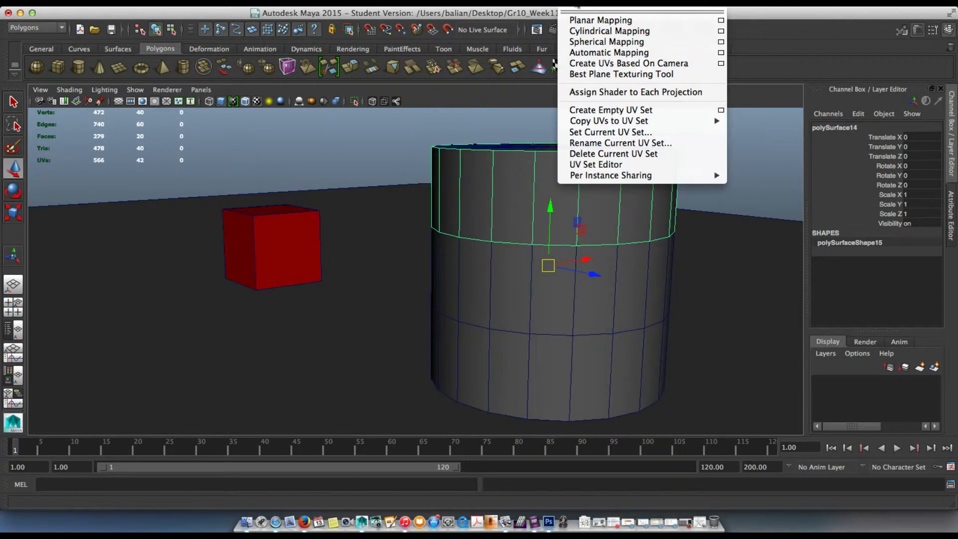
{"action": "mouse_move", "coordinate": [624, 5]}
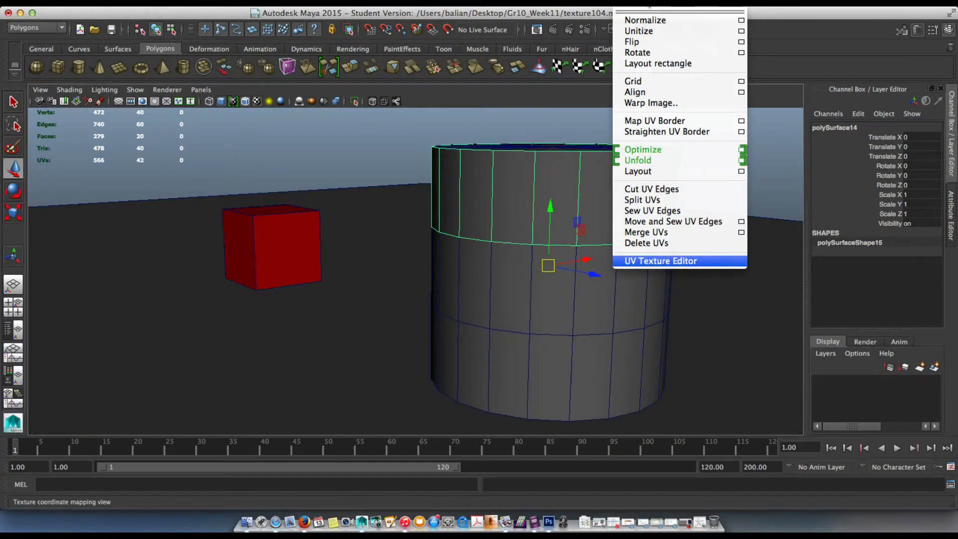
{"action": "mouse_move", "coordinate": [444, 5]}
{"action": "left_click", "coordinate": [635, 260]}
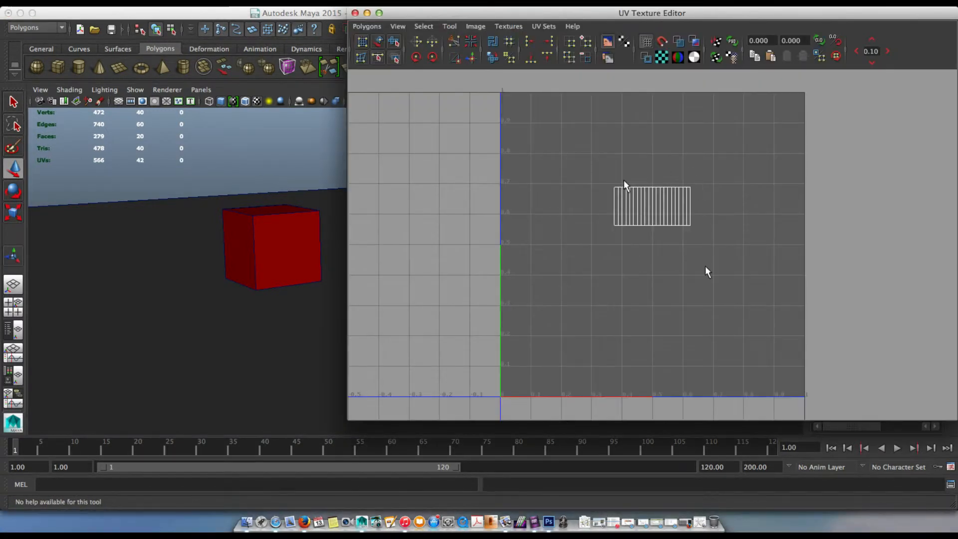
{"action": "scroll", "coordinate": [684, 199], "scroll_direction": "up", "scroll_amount": 4}
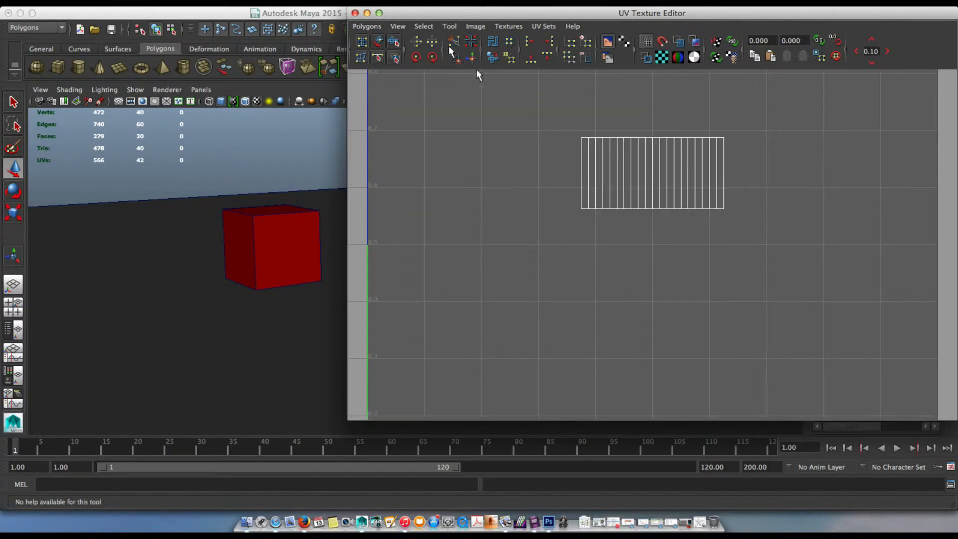
{"action": "scroll", "coordinate": [475, 234], "scroll_direction": "down", "scroll_amount": 5}
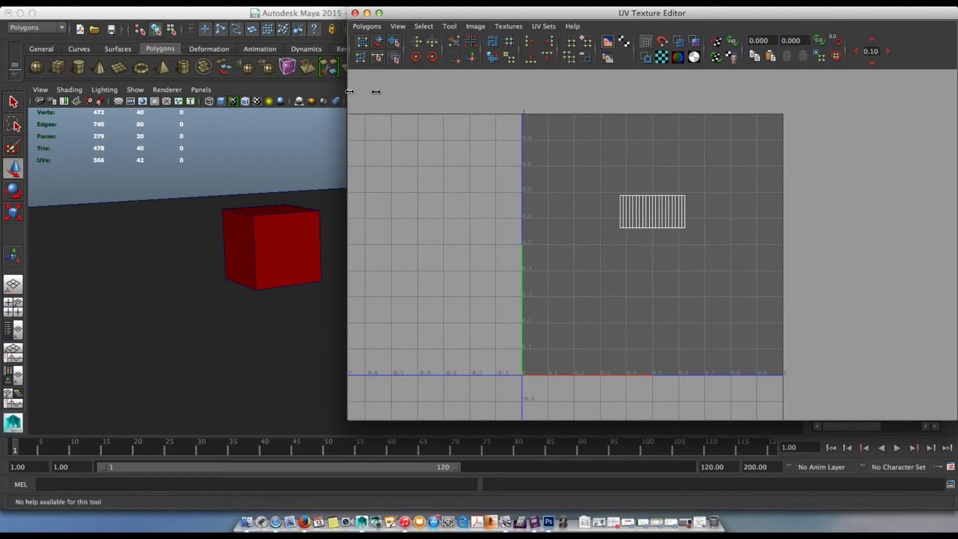
{"action": "left_click_drag", "start_coordinate": [350, 92], "coordinate": [519, 95]}
{"action": "middle_click_drag", "start_coordinate": [471, 231], "coordinate": [244, 259], "text": "alt"}
{"action": "left_click_drag", "start_coordinate": [244, 259], "coordinate": [251, 256], "text": "alt"}
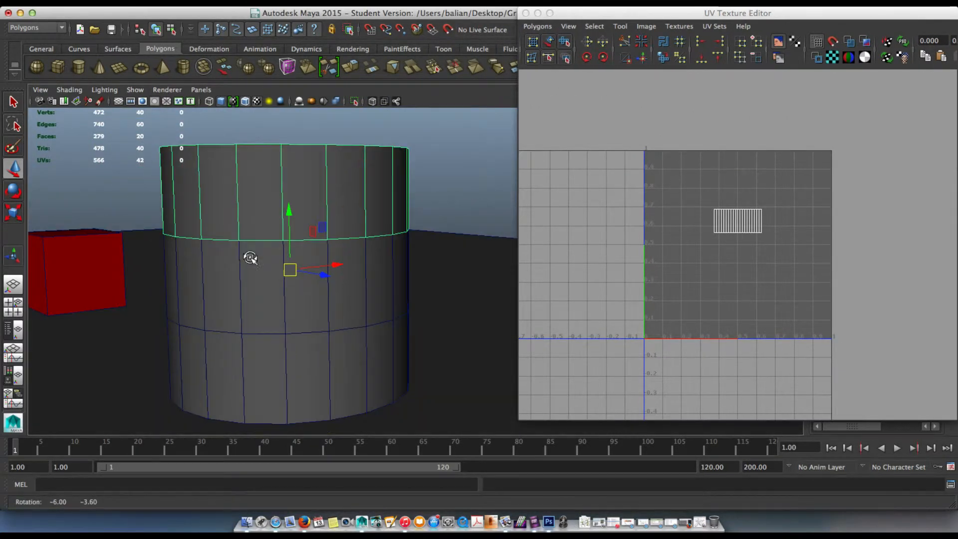
Select two neighbouring faces of the top section in turn, try moving the second face's UVs down, and undo the move
{"action": "mouse_move", "coordinate": [263, 206]}
{"action": "right_mouse_down"}
{"action": "mouse_move", "coordinate": [261, 219]}
{"action": "mouse_move", "coordinate": [256, 215]}
{"action": "right_mouse_up"}
{"action": "left_click", "coordinate": [256, 212]}
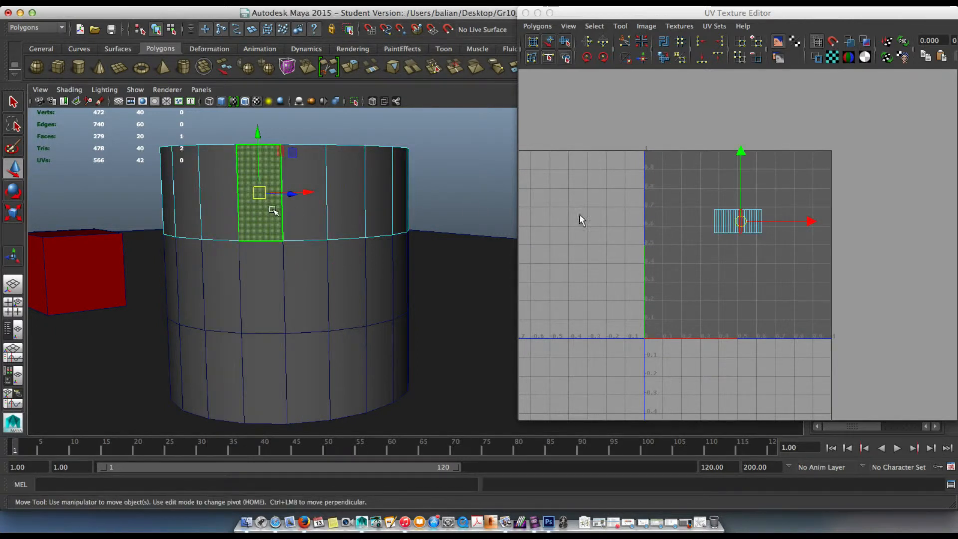
{"action": "key", "text": "f"}
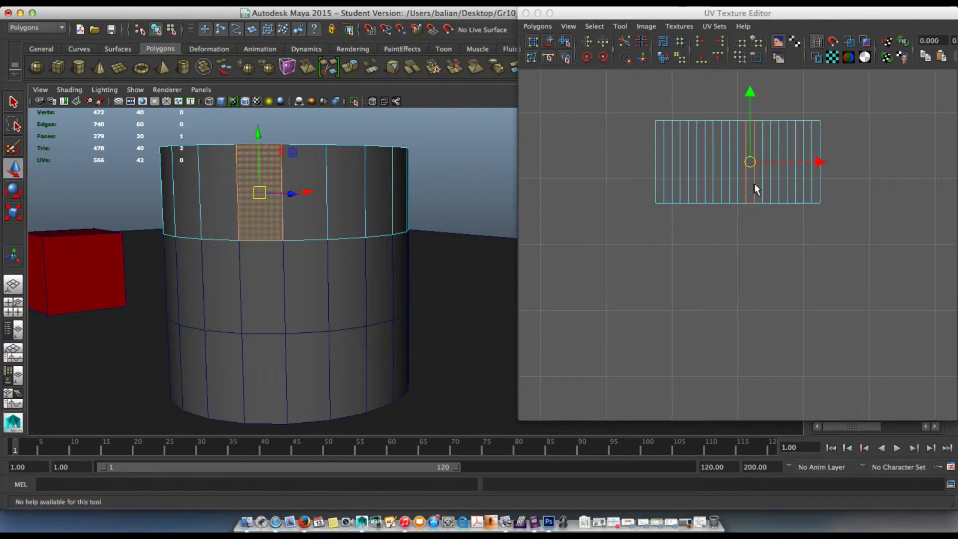
{"action": "left_click", "coordinate": [306, 226]}
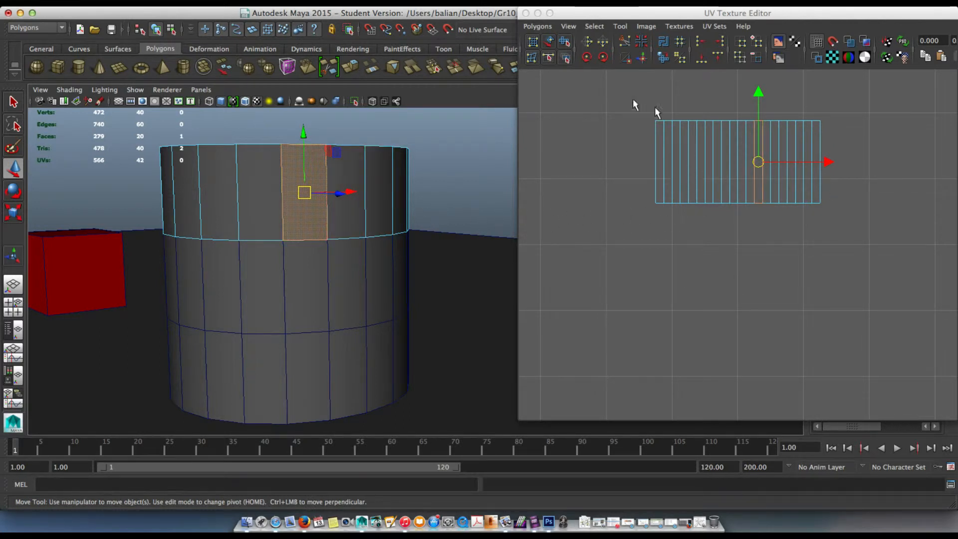
{"action": "left_click_drag", "start_coordinate": [758, 129], "coordinate": [746, 235]}
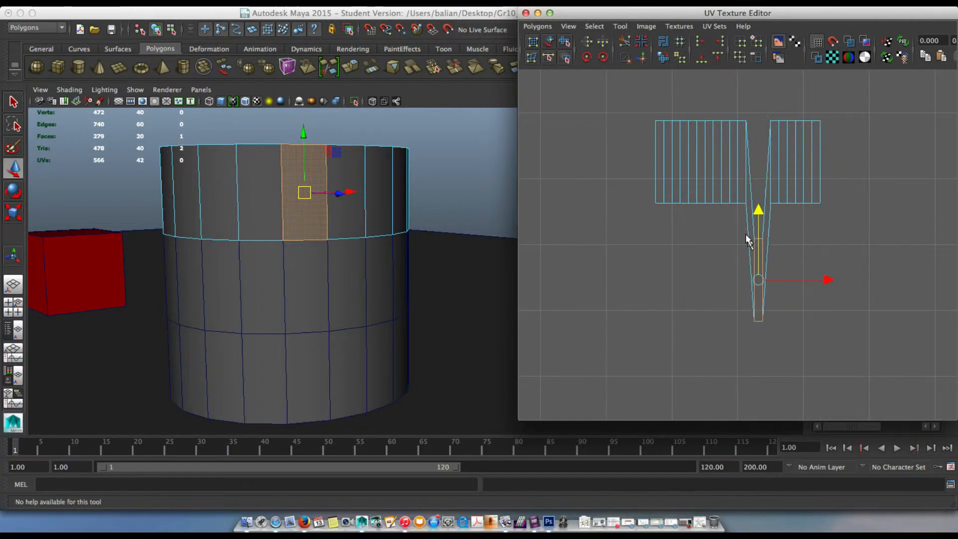
{"action": "key", "text": "z"}
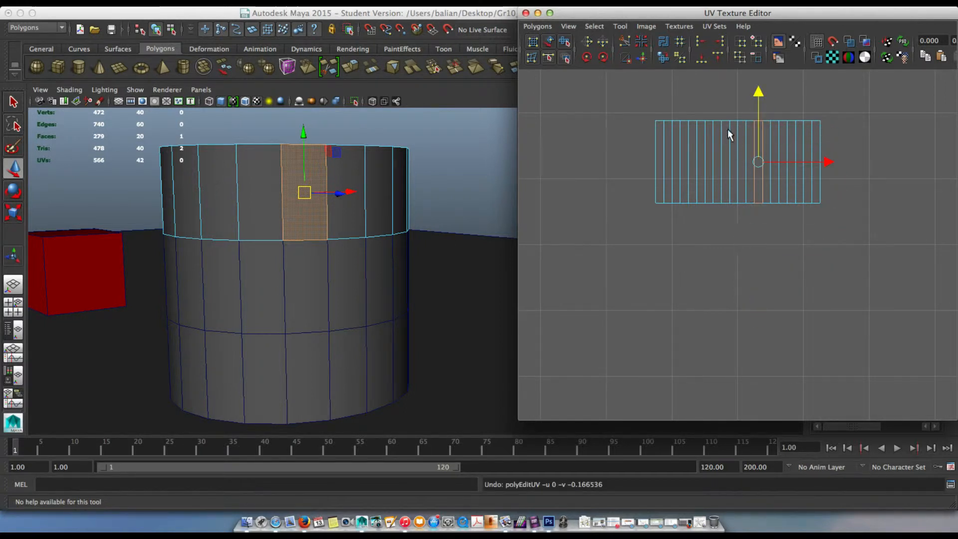
Assign a new Lambert material to the cylinder's top section and connect a File texture to its color
{"action": "right_click_drag", "start_coordinate": [250, 173], "coordinate": [259, 415]}
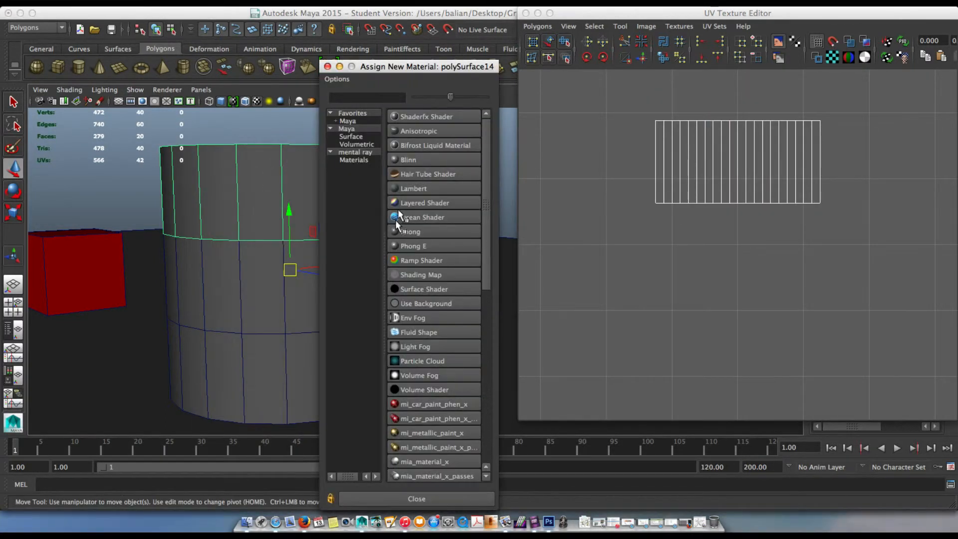
{"action": "left_click", "coordinate": [412, 188]}
{"action": "left_click_drag", "start_coordinate": [596, 14], "coordinate": [221, 13]}
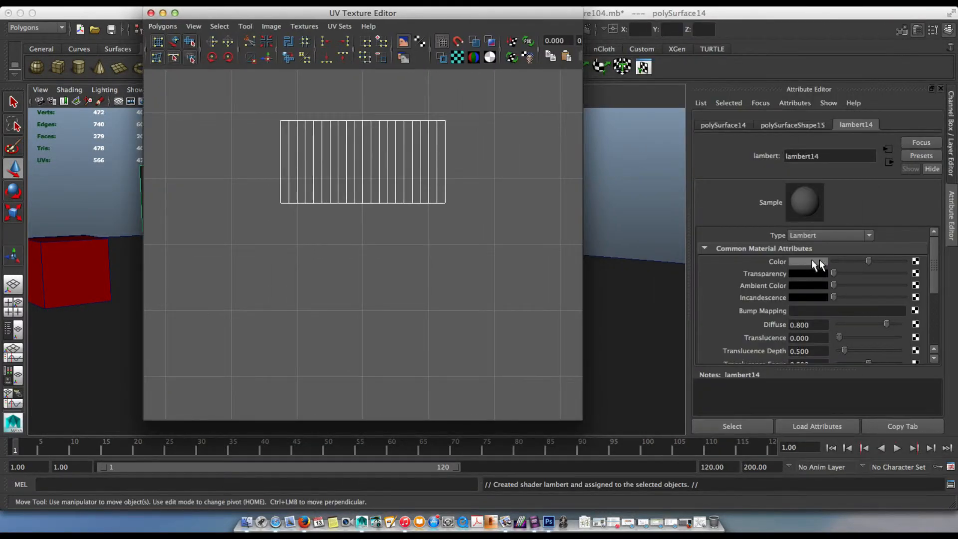
{"action": "left_click", "coordinate": [917, 260]}
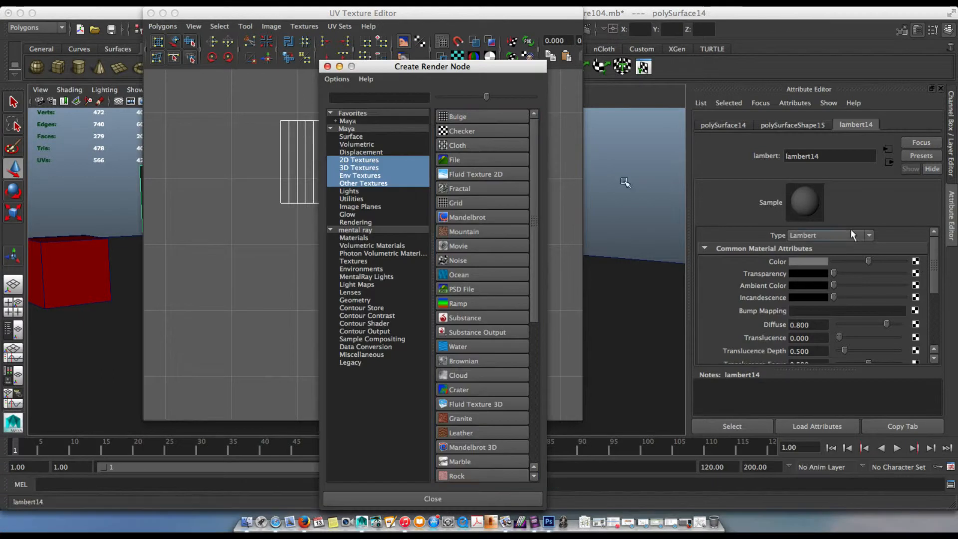
{"action": "left_click", "coordinate": [489, 162]}
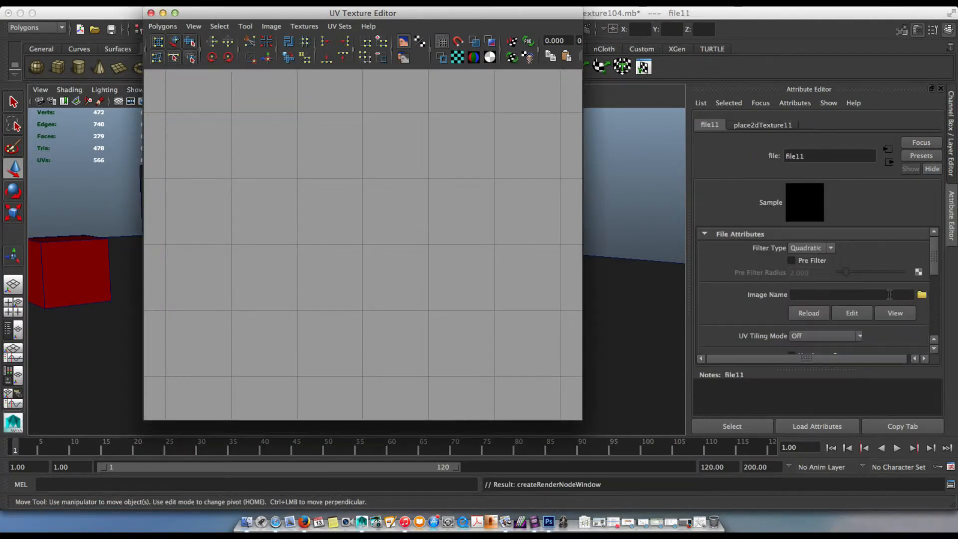
Preview the images in the WoodTexture folder and load wood_texture3809.jpg as the file texture's image
{"action": "left_click", "coordinate": [922, 295]}
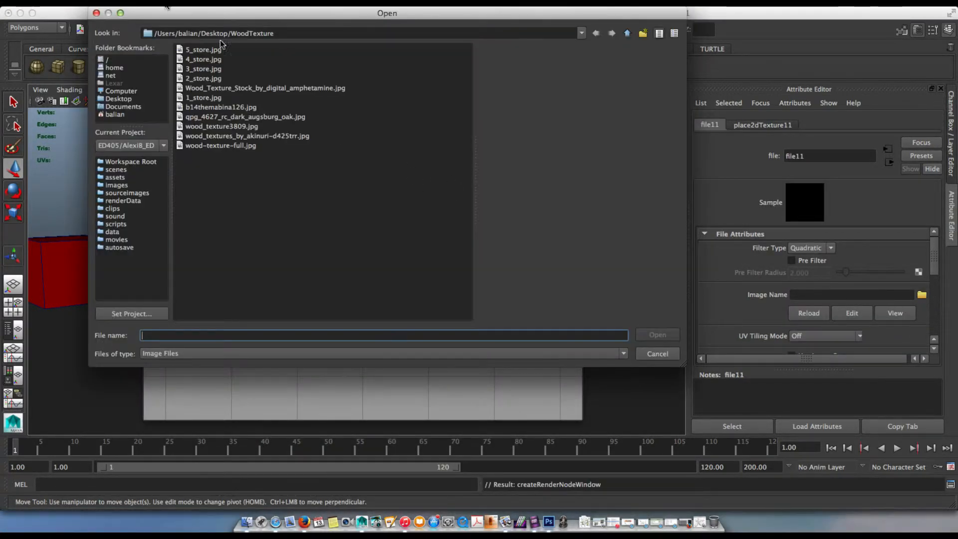
{"action": "left_click", "coordinate": [193, 51]}
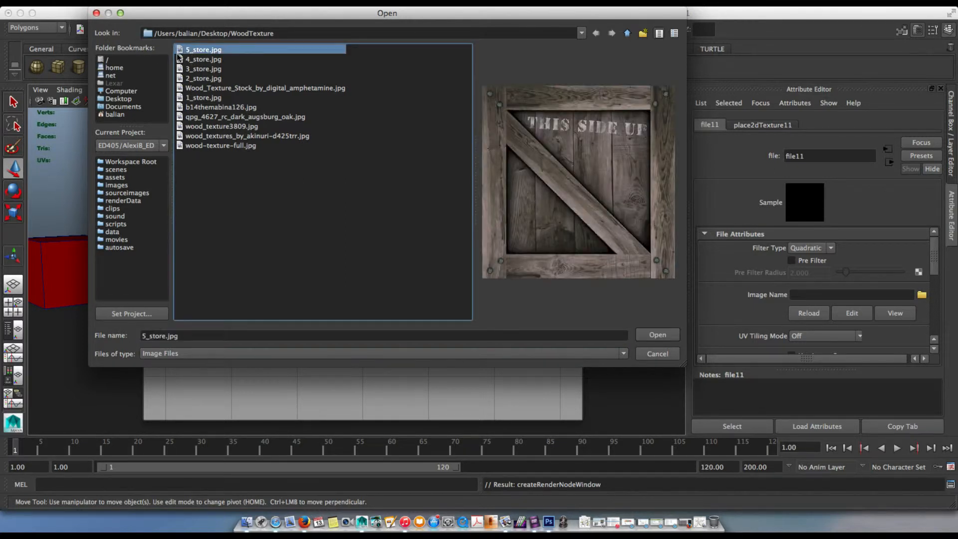
{"action": "key", "text": "Down"}
{"action": "key", "text": "Down"}
{"action": "key", "text": "Down"}
{"action": "key", "text": "Down"}
{"action": "key", "text": "Down"}
{"action": "key", "text": "Down"}
{"action": "key", "text": "Down"}
{"action": "key", "text": "Down"}
{"action": "key", "text": "Down"}
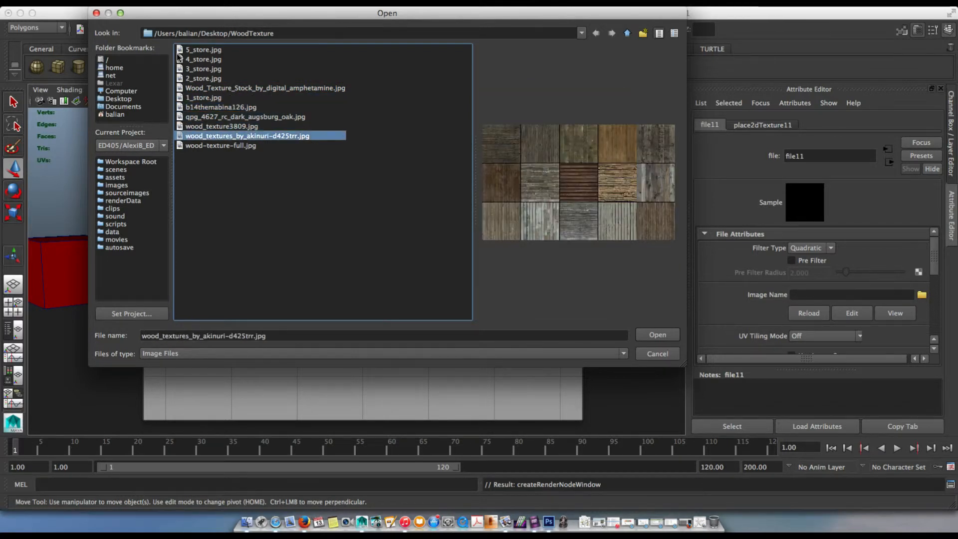
{"action": "key", "text": "Up"}
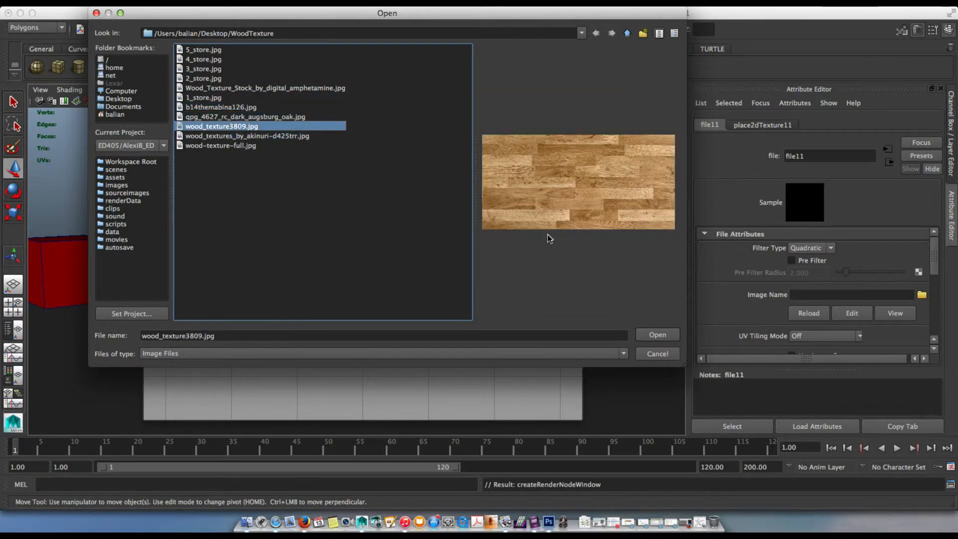
{"action": "left_click", "coordinate": [654, 335]}
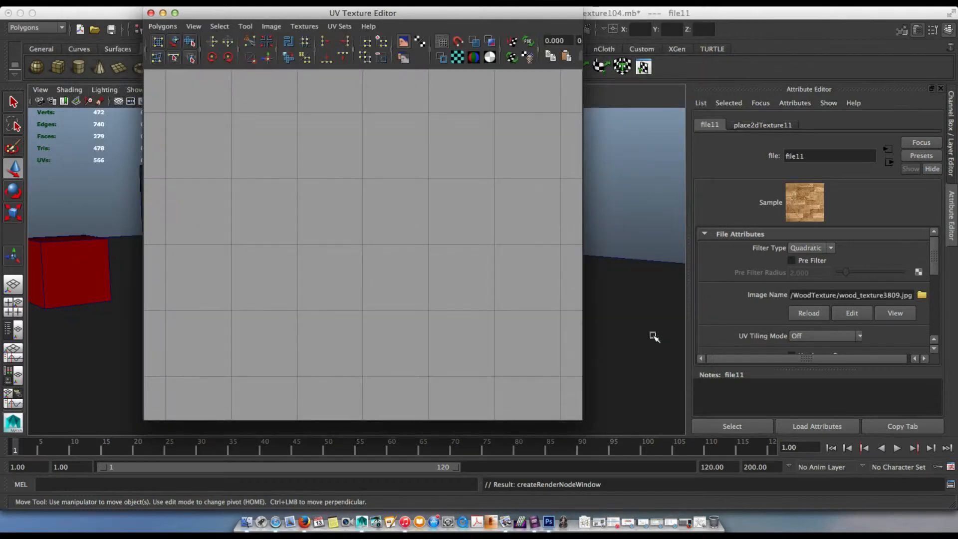
Uncover the model and reselect the cylinder's top section to display its UVs over the wood image
{"action": "scroll", "coordinate": [330, 199], "scroll_direction": "down", "scroll_amount": 5}
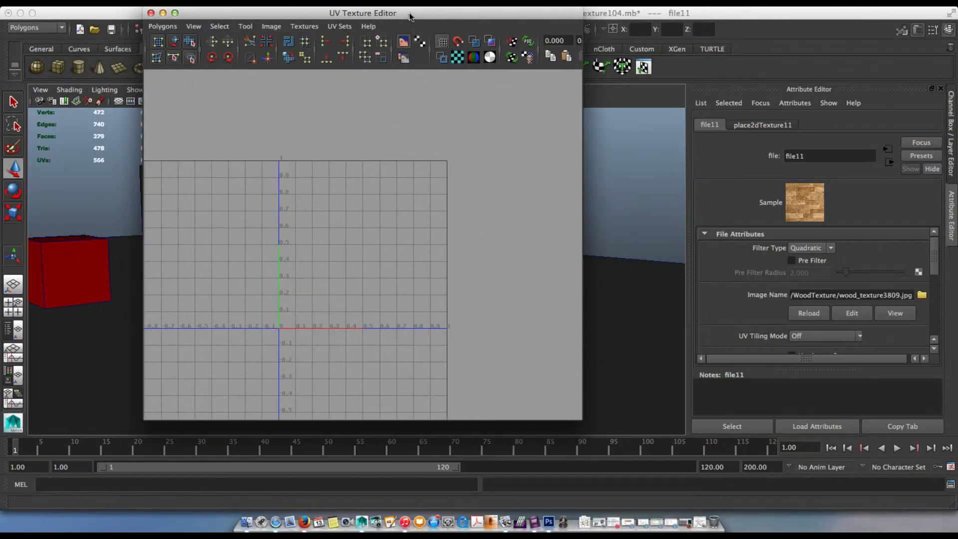
{"action": "left_click_drag", "start_coordinate": [410, 15], "coordinate": [496, 126]}
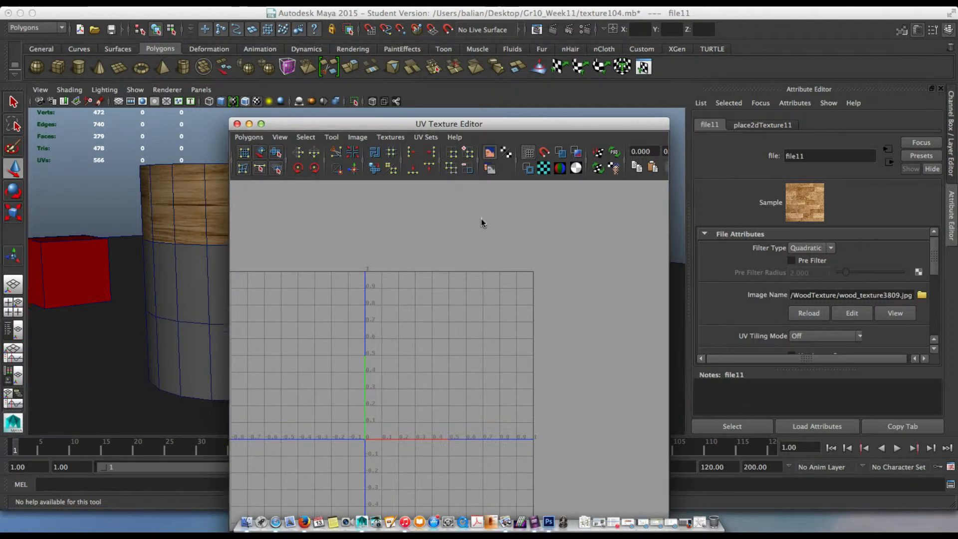
{"action": "key", "text": "ctrl+a"}
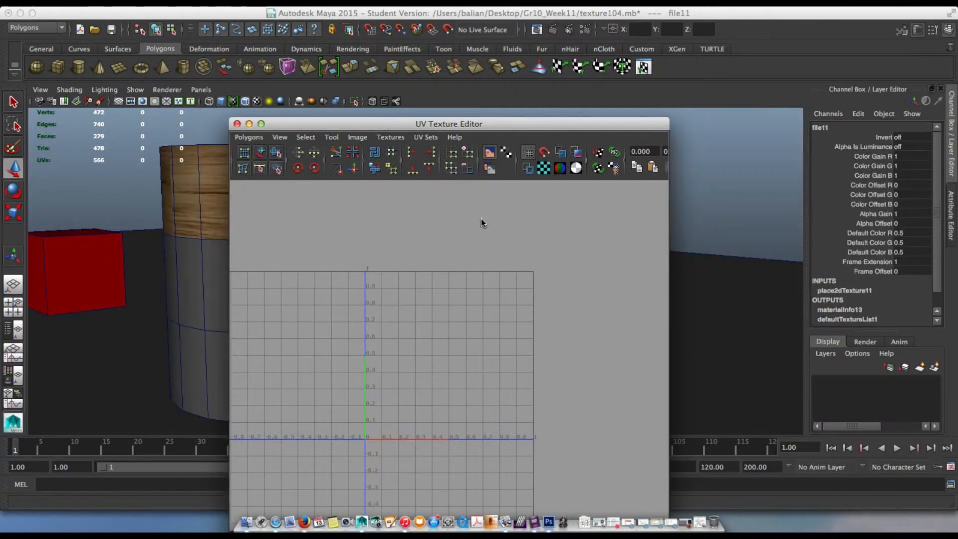
{"action": "left_click", "coordinate": [190, 184]}
{"action": "key", "text": "ctrl+a"}
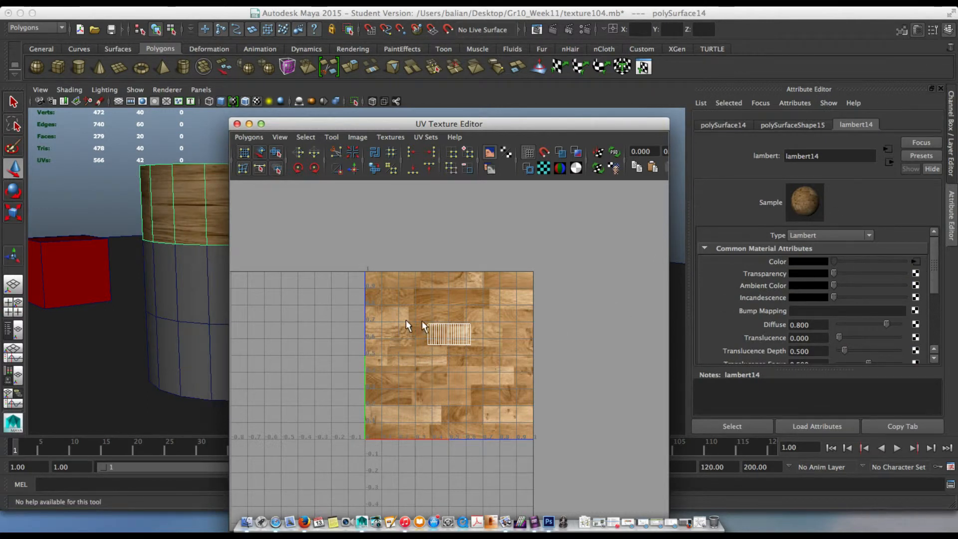
{"action": "left_click", "coordinate": [490, 153]}
{"action": "left_click", "coordinate": [490, 154]}
Move the UV Texture Editor clear of the cylinder and compare its wireframe, shaded and textured displays, ending on textured
{"action": "left_click", "coordinate": [197, 159]}
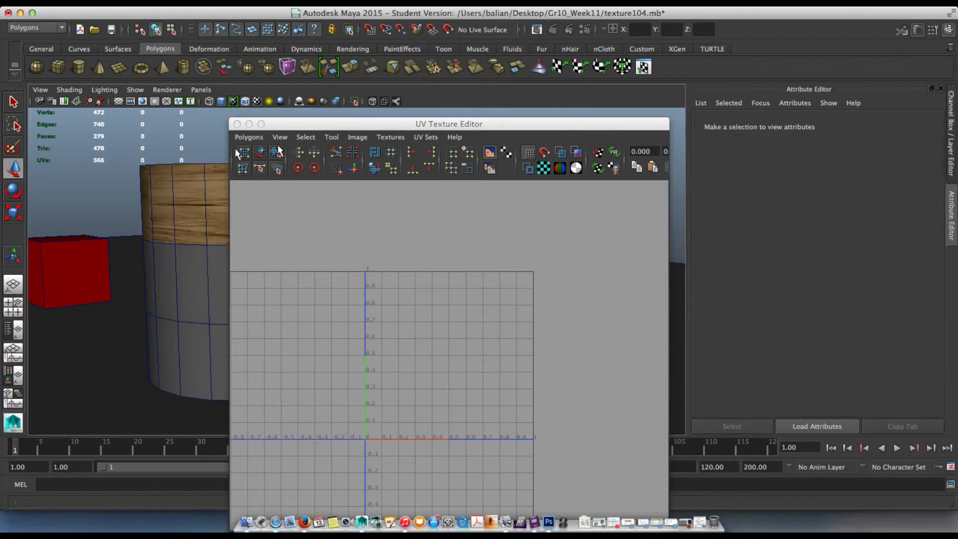
{"action": "left_click_drag", "start_coordinate": [283, 129], "coordinate": [486, 174]}
{"action": "key", "text": "6"}
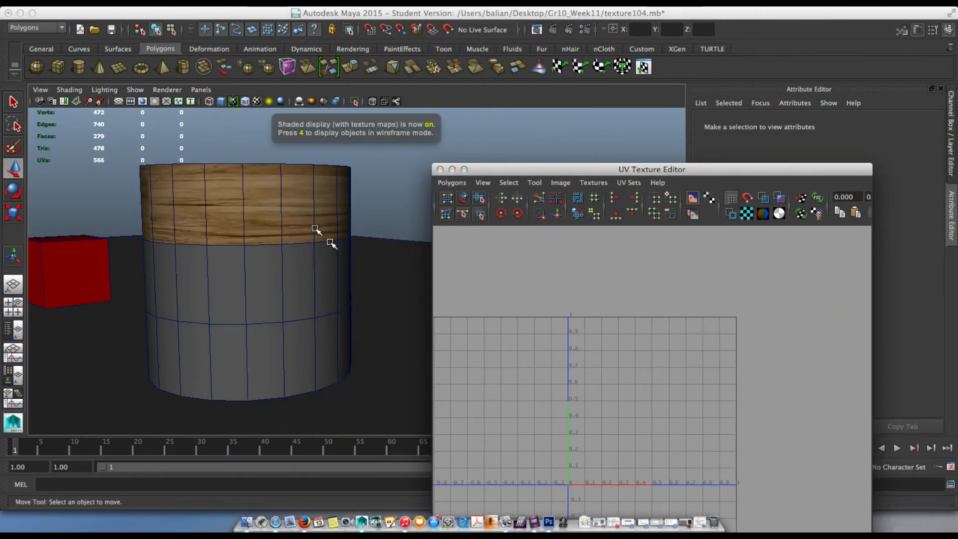
{"action": "left_click", "coordinate": [308, 221]}
{"action": "key", "text": "5"}
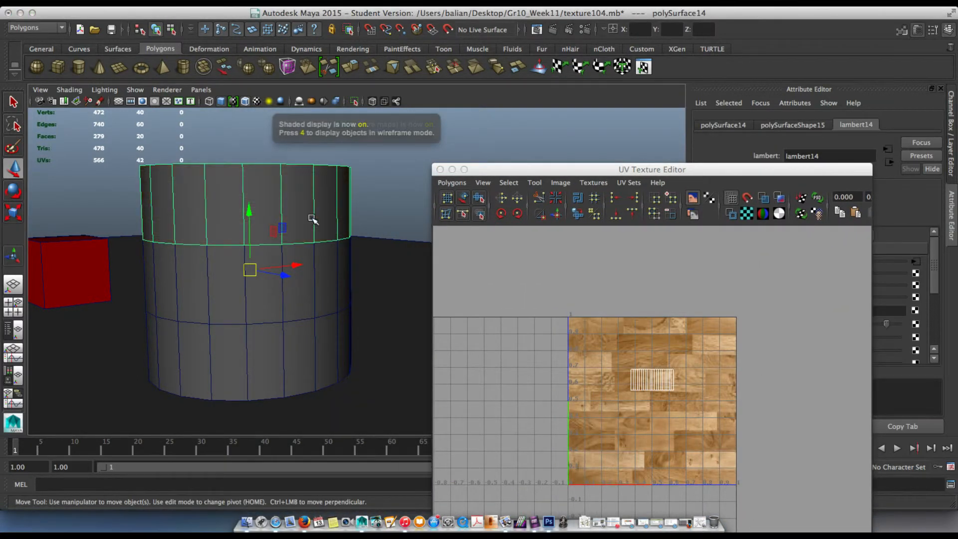
{"action": "key", "text": "6"}
{"action": "key", "text": "5"}
{"action": "key", "text": "6"}
{"action": "key", "text": "5"}
{"action": "key", "text": "4"}
{"action": "key", "text": "5"}
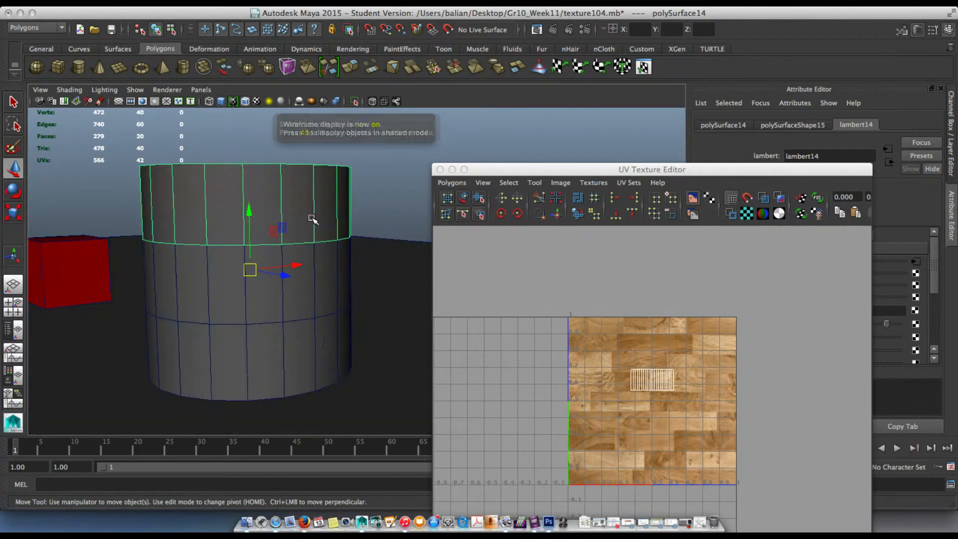
{"action": "key", "text": "6"}
Select the upper row of the top section's UVs and move it up about one grid square over the wood image
{"action": "left_click_drag", "start_coordinate": [599, 169], "coordinate": [521, 38]}
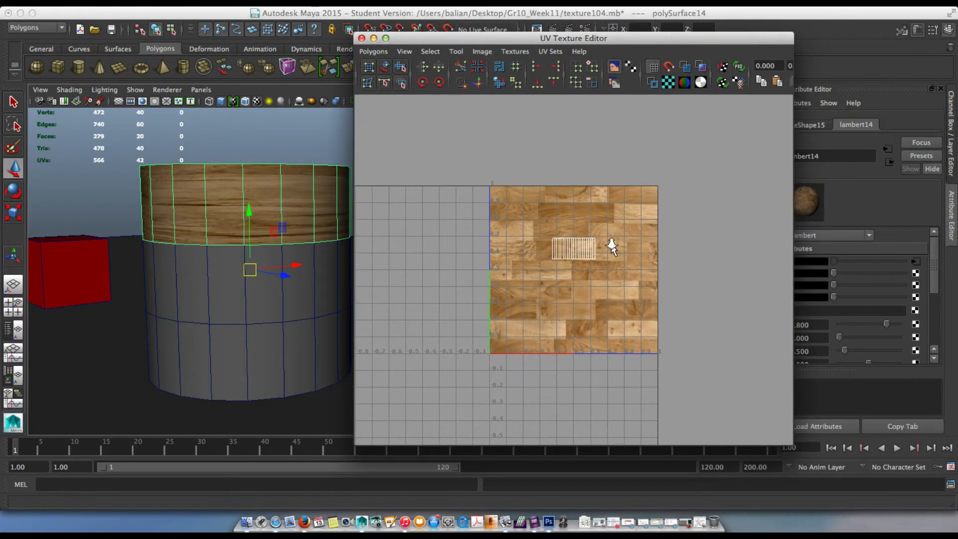
{"action": "scroll", "coordinate": [612, 246], "scroll_direction": "up", "scroll_amount": 4}
{"action": "right_click_drag", "start_coordinate": [587, 239], "coordinate": [628, 230]}
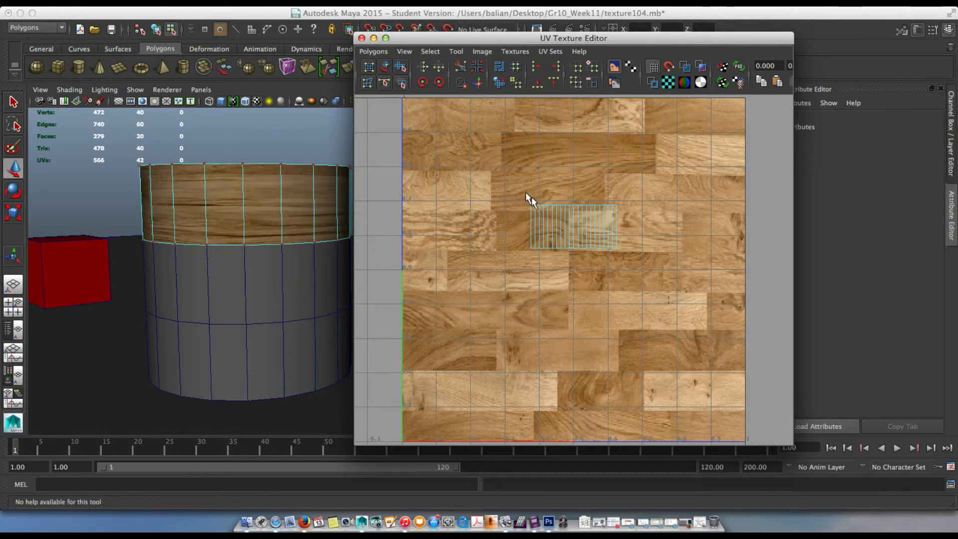
{"action": "left_click_drag", "start_coordinate": [513, 189], "coordinate": [679, 221]}
{"action": "key", "text": "w"}
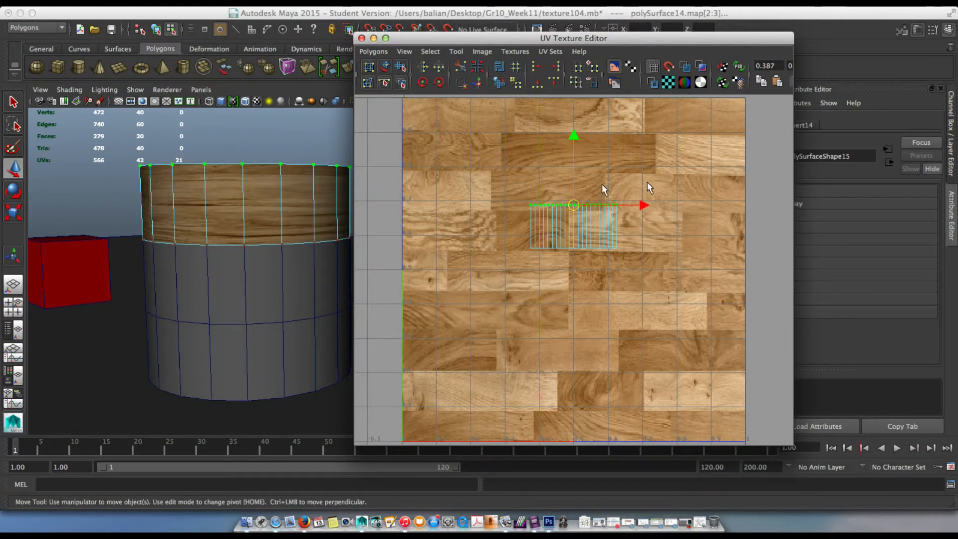
{"action": "left_click_drag", "start_coordinate": [571, 177], "coordinate": [571, 139]}
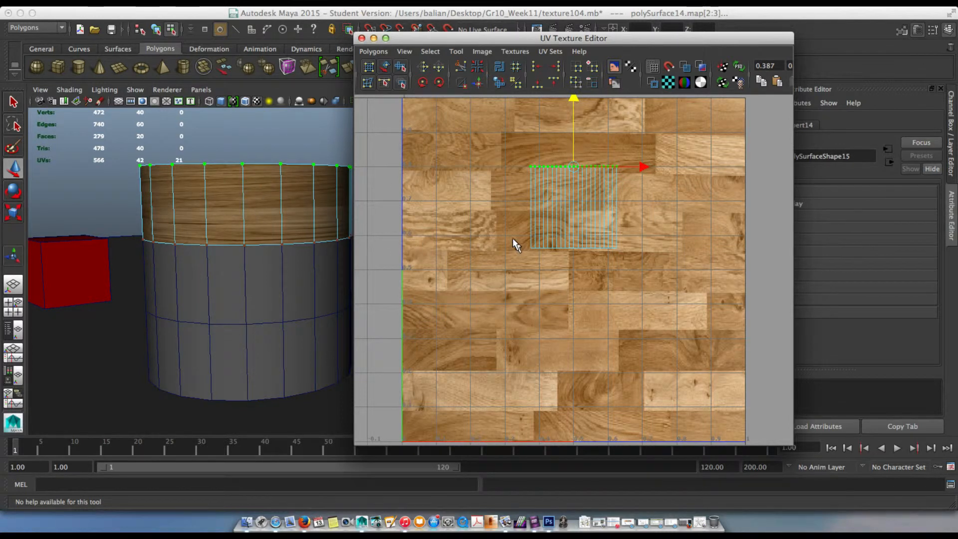
Select all of the top section's UVs and scale them horizontally to span the full width of the wood image
{"action": "left_click_drag", "start_coordinate": [654, 273], "coordinate": [653, 274]}
{"action": "mouse_move", "coordinate": [576, 201]}
{"action": "left_mouse_down"}
{"action": "mouse_move", "coordinate": [573, 210]}
{"action": "mouse_move", "coordinate": [573, 203]}
{"action": "left_mouse_up"}
{"action": "left_click_drag", "start_coordinate": [502, 164], "coordinate": [662, 264]}
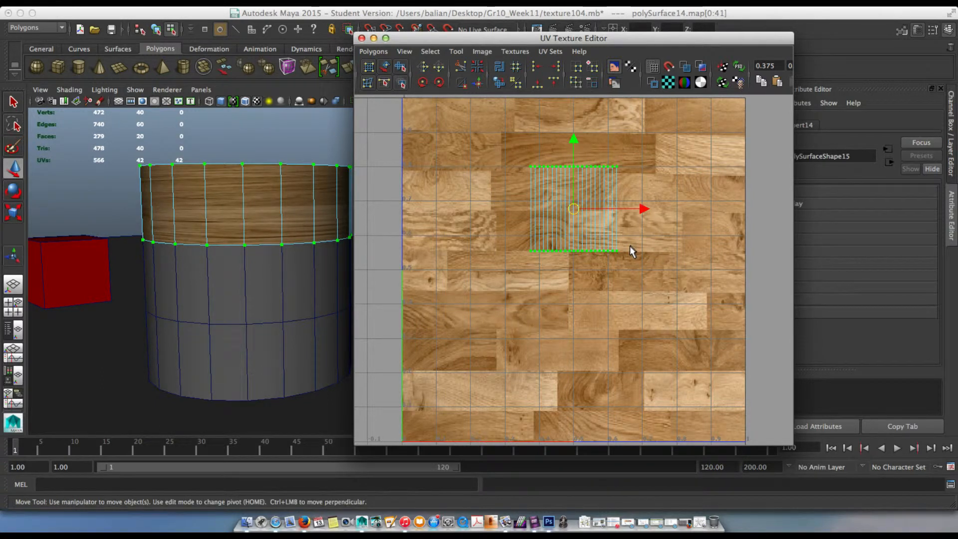
{"action": "key", "text": "r"}
{"action": "left_click_drag", "start_coordinate": [639, 209], "coordinate": [832, 237]}
Nudge the top section's UVs slightly left to the wood image's edge and close the UV Texture Editor
{"action": "key", "text": "w"}
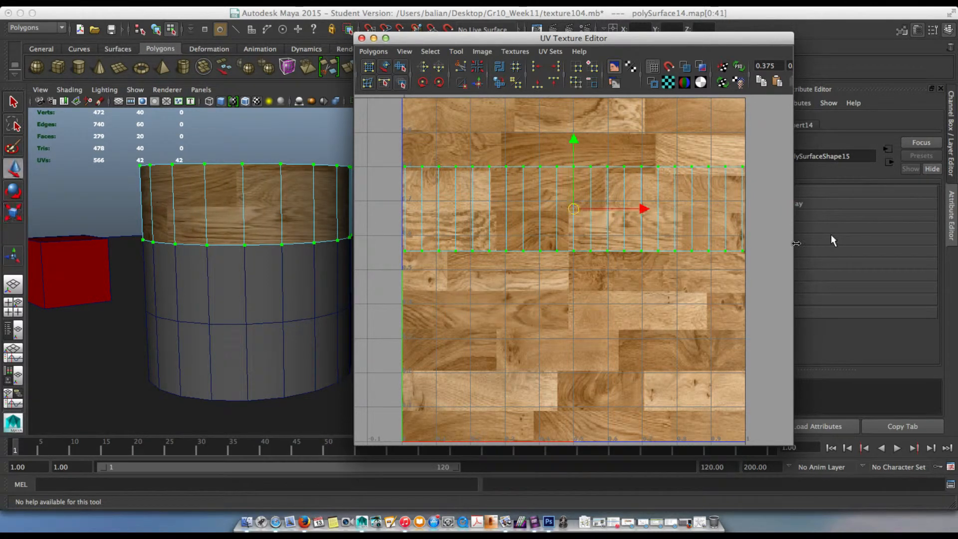
{"action": "left_click_drag", "start_coordinate": [626, 210], "coordinate": [623, 208]}
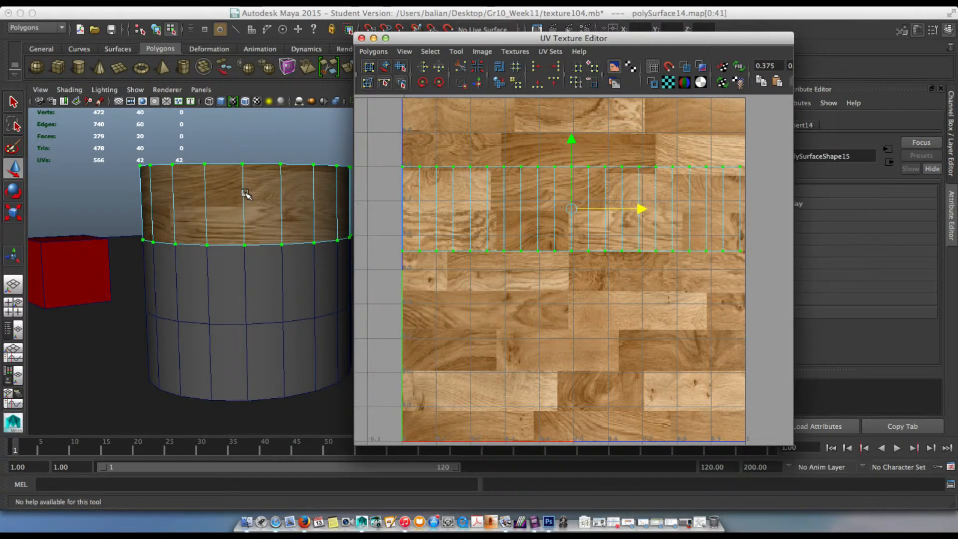
{"action": "left_click", "coordinate": [534, 272]}
{"action": "left_click", "coordinate": [362, 39]}
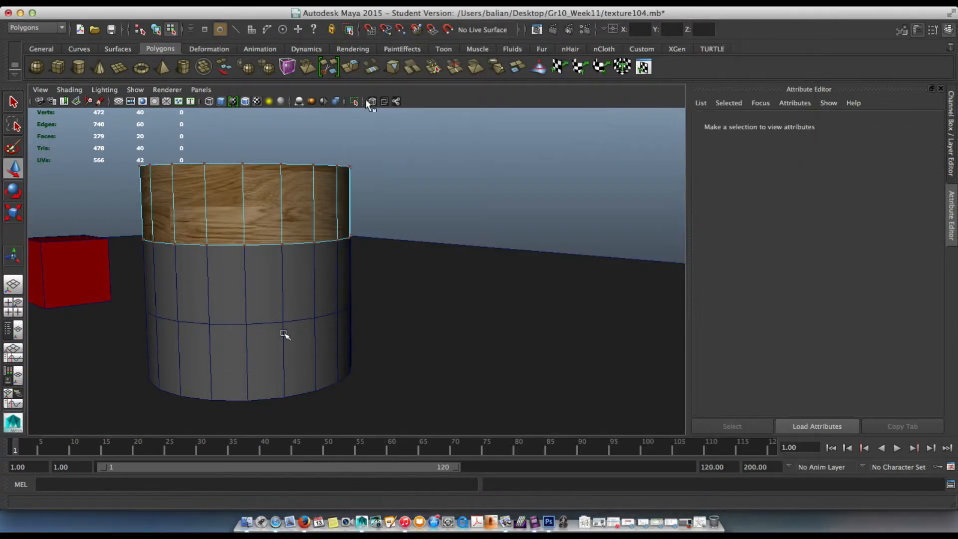
Return to object selection, select the cylinder's bottom section and connect a File texture to its lambert1 color
{"action": "left_click", "coordinate": [260, 345]}
{"action": "left_click_drag", "start_coordinate": [259, 347], "coordinate": [327, 342], "text": "alt"}
{"action": "key", "text": "f"}
{"action": "right_click_drag", "start_coordinate": [330, 294], "coordinate": [395, 224]}
{"action": "left_click", "coordinate": [388, 266]}
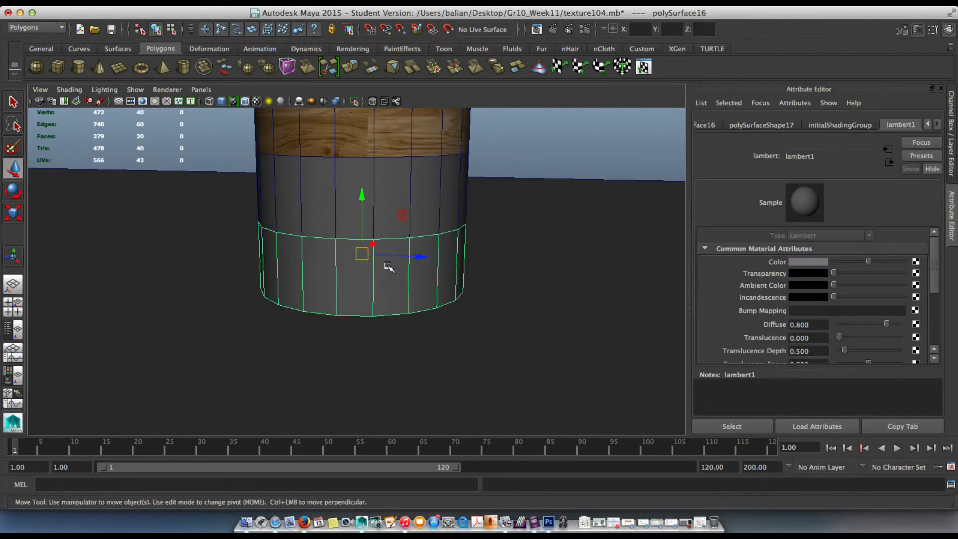
{"action": "left_click", "coordinate": [917, 262]}
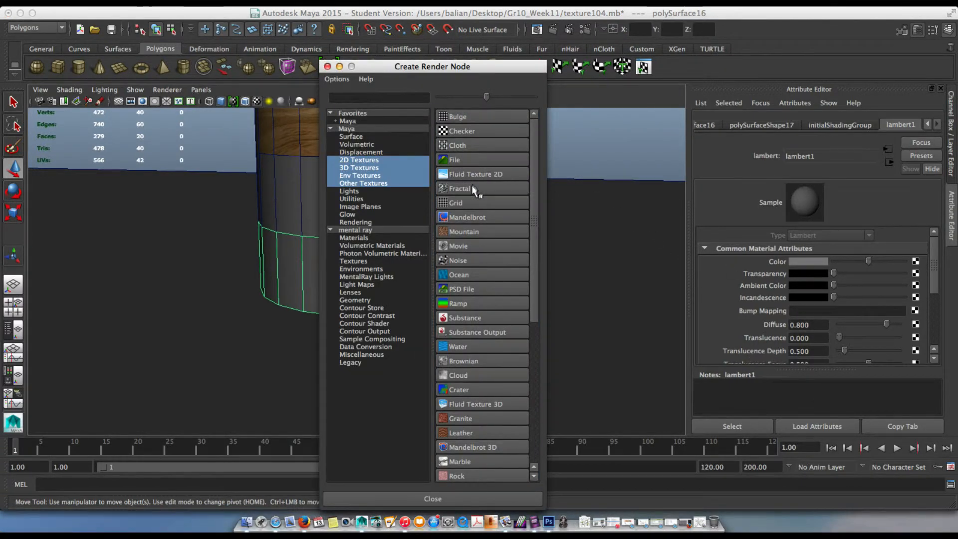
{"action": "left_click", "coordinate": [463, 159]}
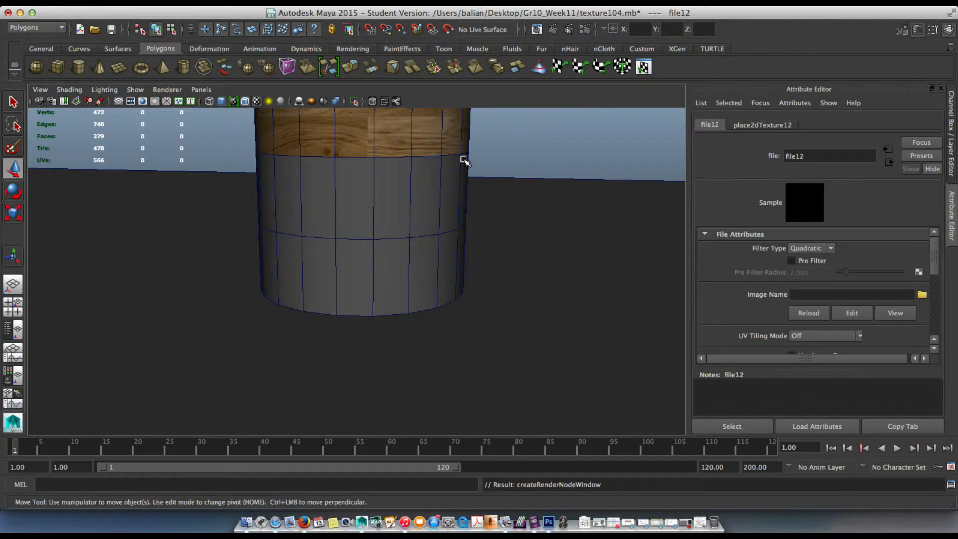
Preview the WoodTexture images and load wood_textures_by_akinuri-d425trr.jpg as the file texture's image
{"action": "left_click", "coordinate": [922, 295]}
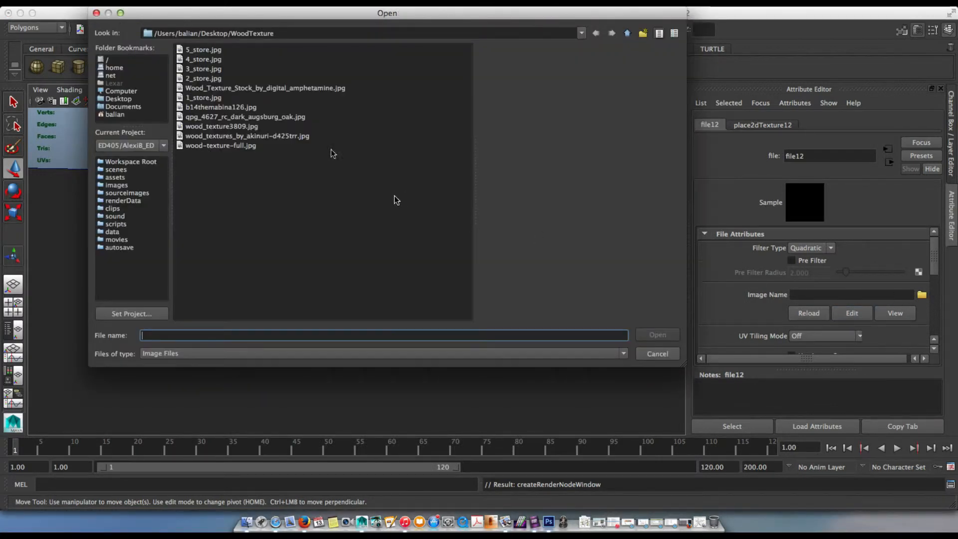
{"action": "left_click", "coordinate": [221, 127]}
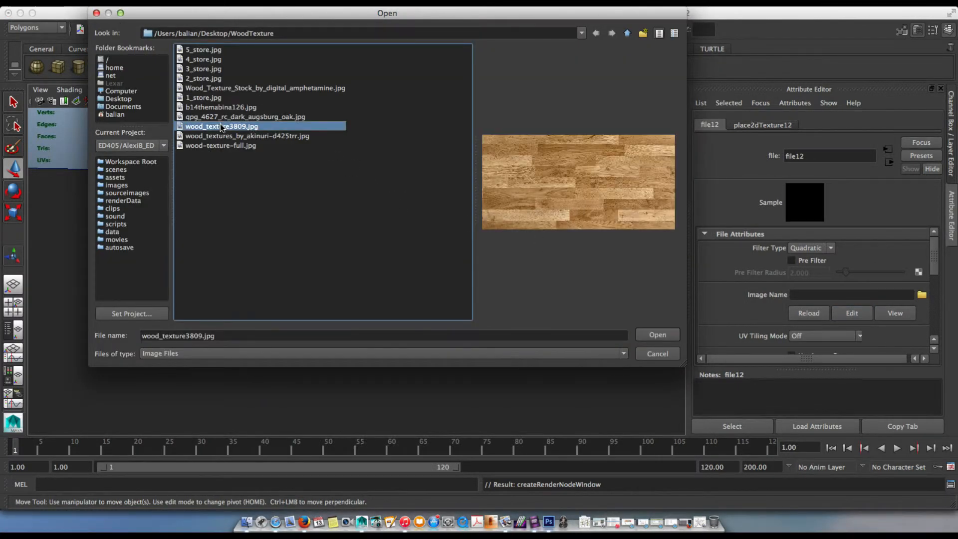
{"action": "key", "text": "Down"}
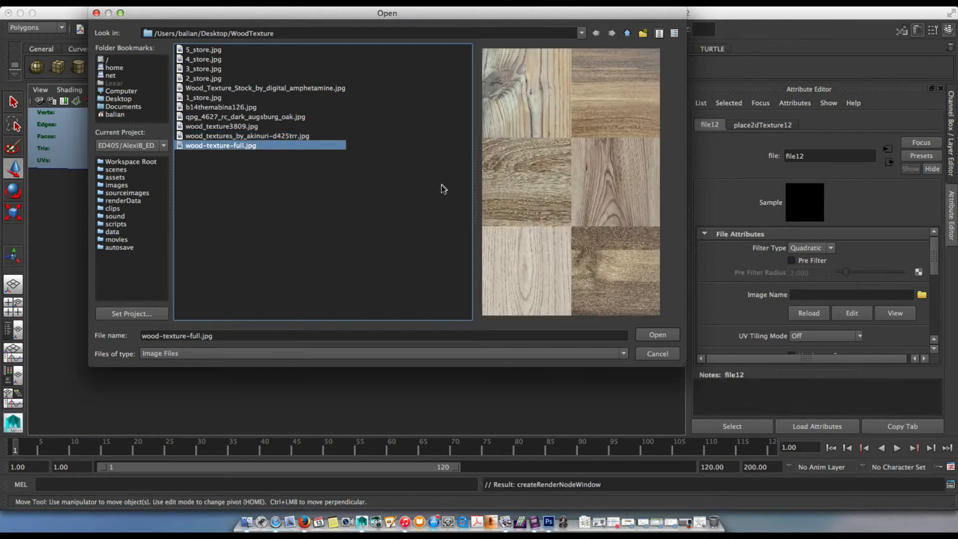
{"action": "key", "text": "Up"}
{"action": "left_click", "coordinate": [672, 335]}
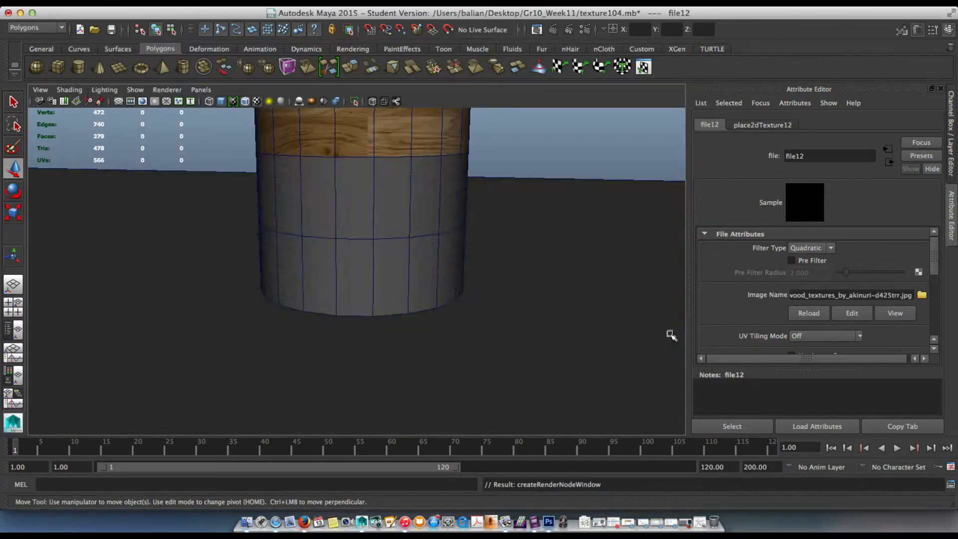
Assign a new Lambert material to the ground plane to separate it from the bottom section's wood material
{"action": "left_click", "coordinate": [594, 279]}
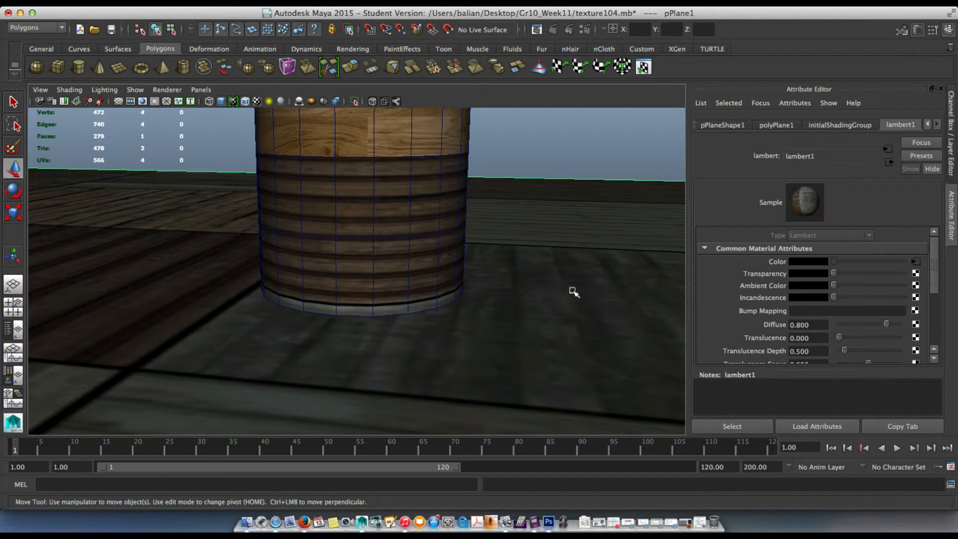
{"action": "right_click_drag", "start_coordinate": [576, 279], "coordinate": [577, 475]}
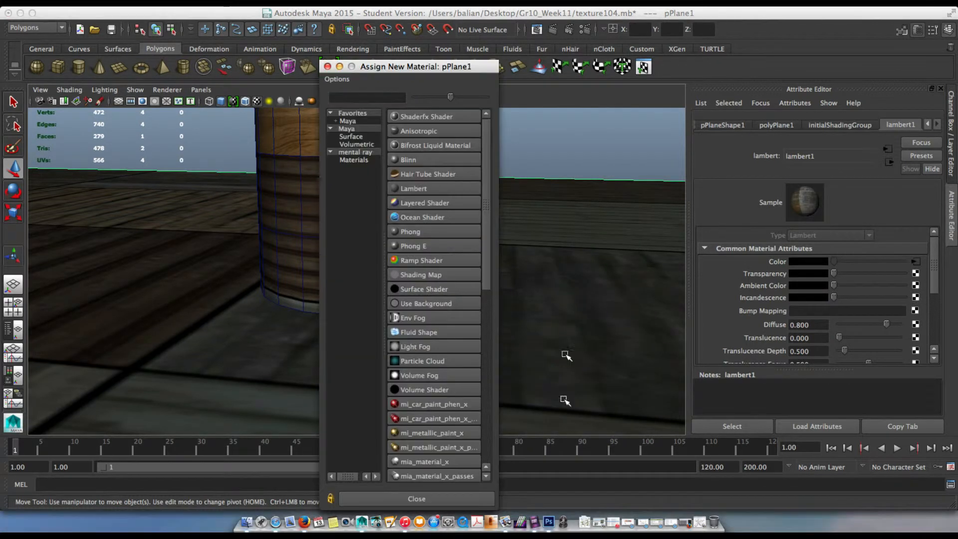
{"action": "left_click", "coordinate": [412, 187]}
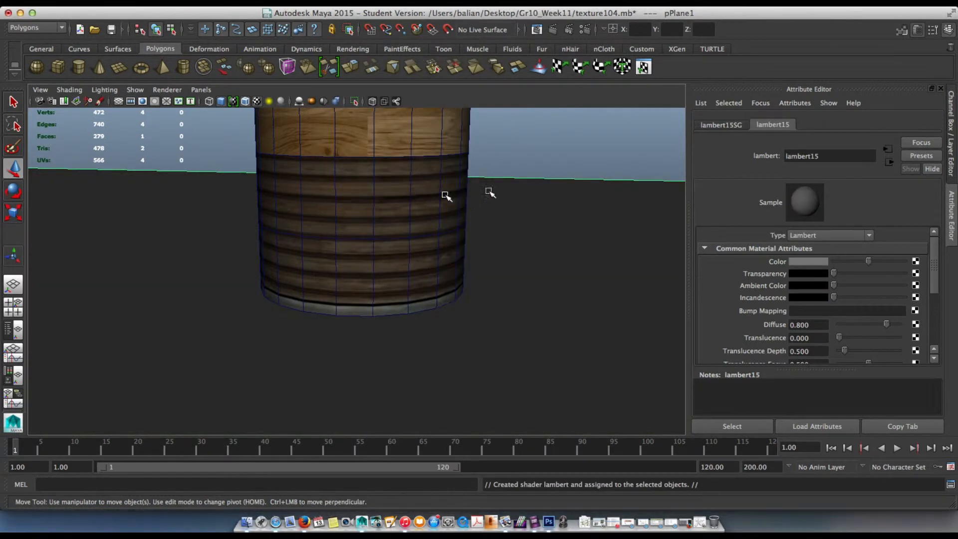
Select the cylinder's middle section and assign it its own new Lambert material
{"action": "left_click", "coordinate": [510, 145]}
{"action": "left_click", "coordinate": [369, 207]}
{"action": "scroll", "coordinate": [379, 207], "scroll_direction": "down", "scroll_amount": 5}
{"action": "scroll", "coordinate": [377, 206], "scroll_direction": "up", "scroll_amount": 5}
{"action": "right_click_drag", "start_coordinate": [378, 206], "coordinate": [366, 449]}
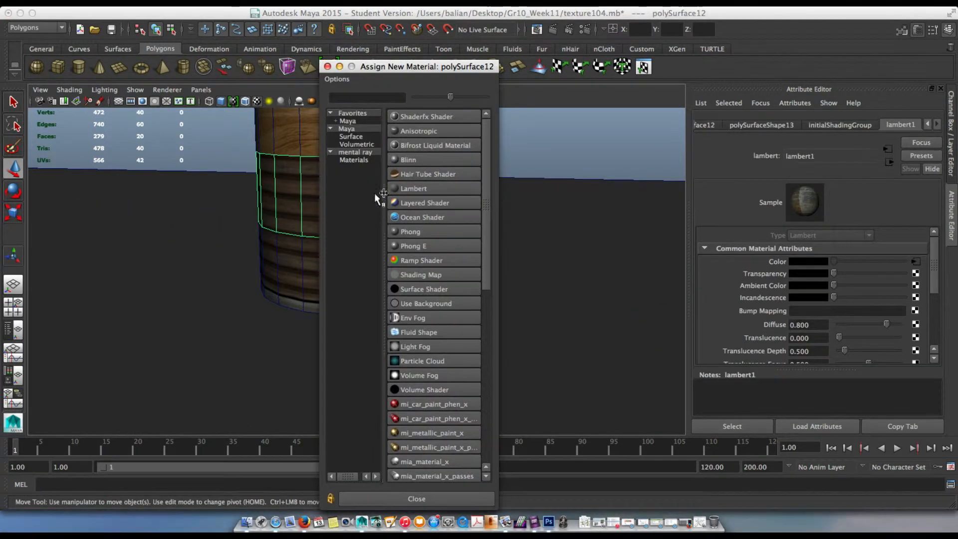
{"action": "left_click", "coordinate": [410, 190]}
Show the bottom section's UVs over the plank image, select them all and scale them up evenly until their height matches one tile's width
{"action": "left_click", "coordinate": [384, 255]}
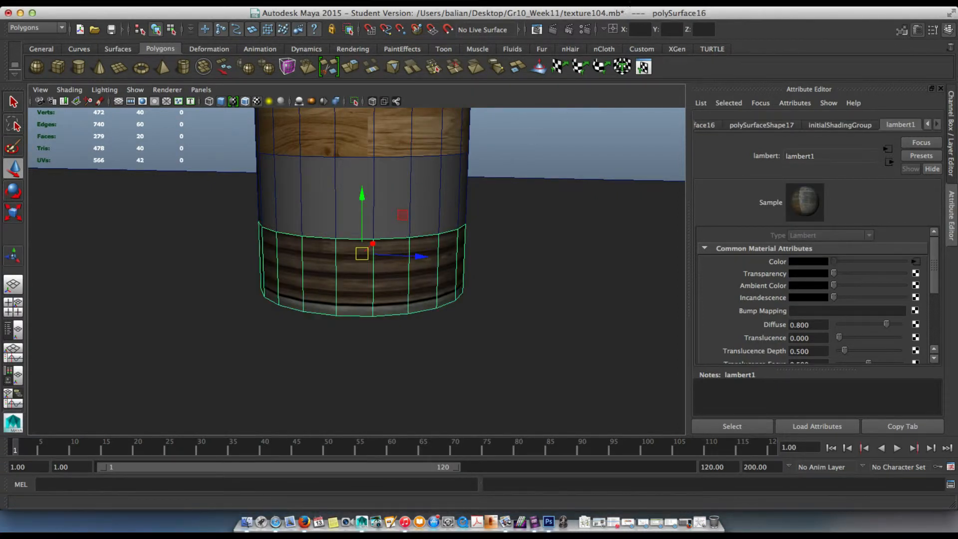
{"action": "left_click", "coordinate": [636, 259]}
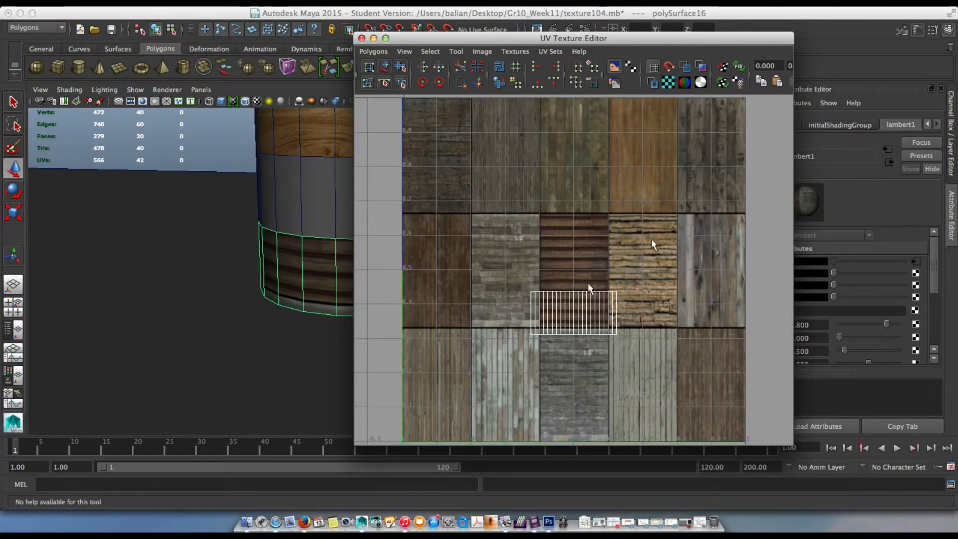
{"action": "scroll", "coordinate": [597, 261], "scroll_direction": "up", "scroll_amount": 3}
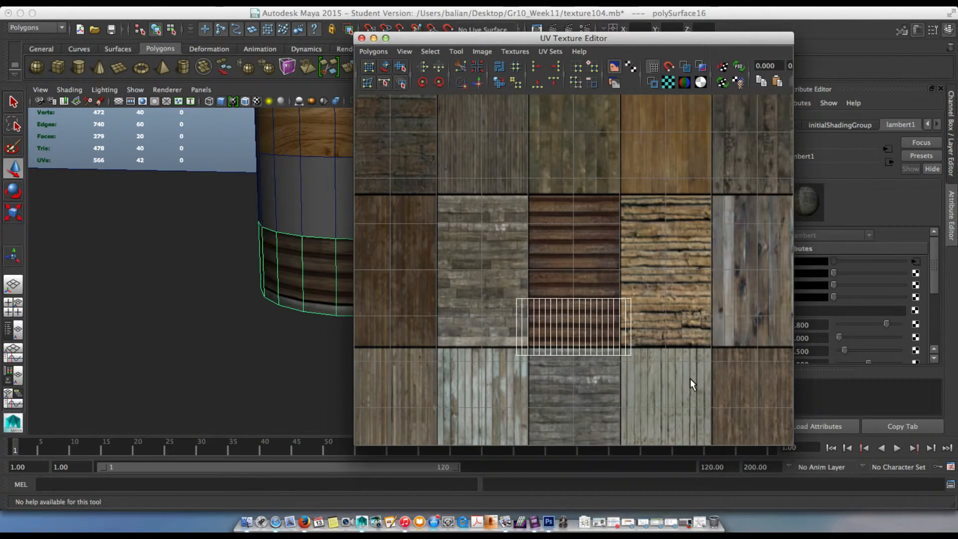
{"action": "key", "text": "r"}
{"action": "right_click_drag", "start_coordinate": [557, 313], "coordinate": [602, 313]}
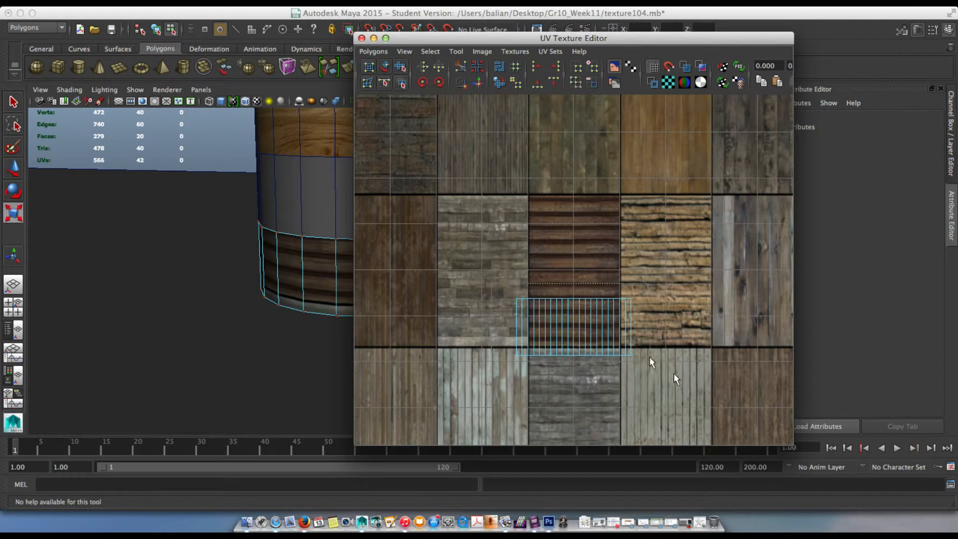
{"action": "left_click_drag", "start_coordinate": [650, 357], "coordinate": [675, 375]}
{"action": "left_click_drag", "start_coordinate": [572, 326], "coordinate": [612, 330]}
Rotate the bottom section's UVs 90 degrees clockwise and move them up over the dark horizontal planks in the image's middle
{"action": "key", "text": "e"}
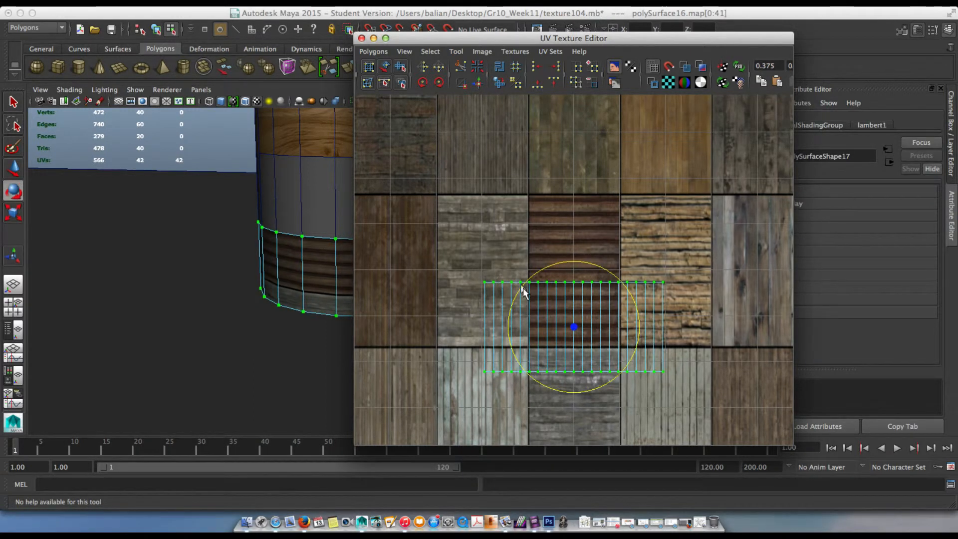
{"action": "mouse_move", "coordinate": [522, 290]}
{"action": "left_mouse_down"}
{"action": "mouse_move", "coordinate": [588, 205]}
{"action": "mouse_move", "coordinate": [667, 194]}
{"action": "left_mouse_up"}
{"action": "key", "text": "w"}
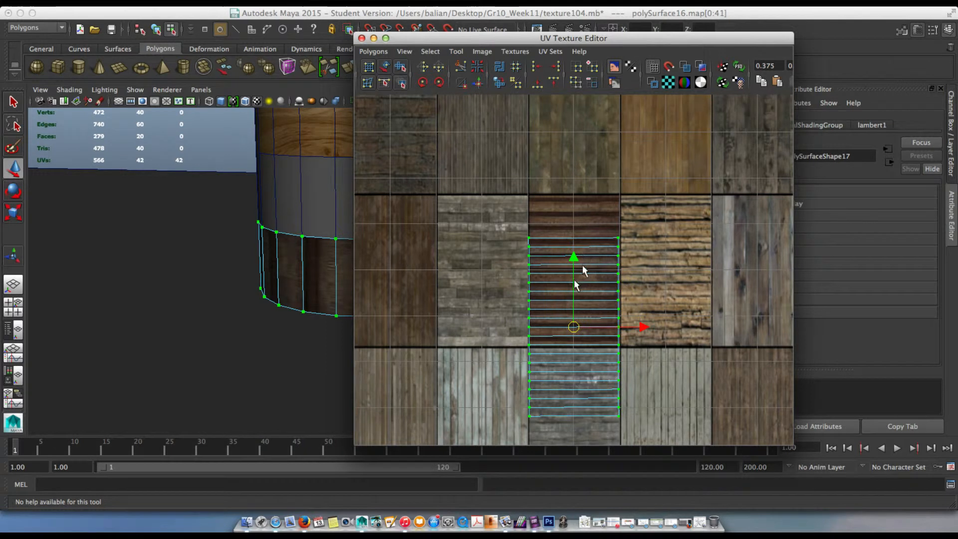
{"action": "left_click_drag", "start_coordinate": [573, 284], "coordinate": [580, 220]}
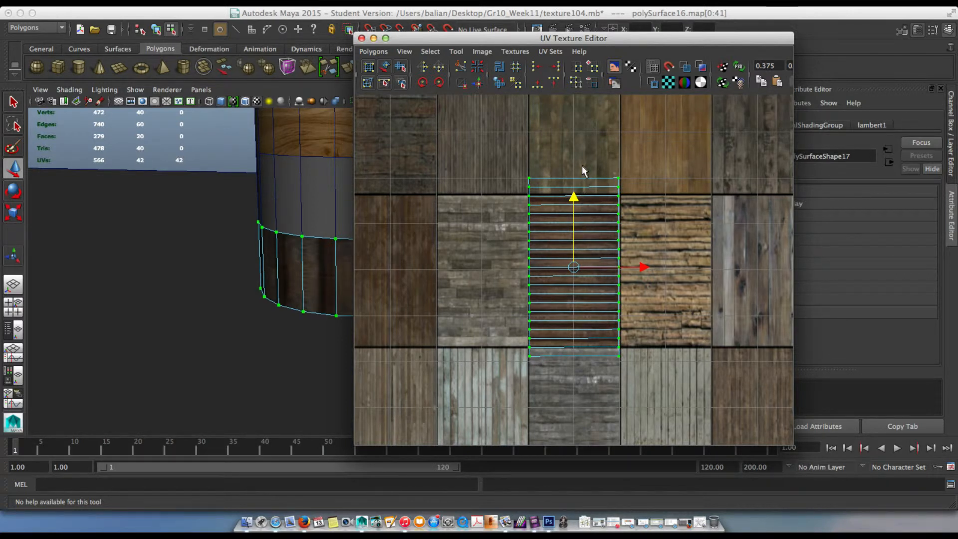
{"action": "key", "text": "e"}
{"action": "left_click_drag", "start_coordinate": [587, 210], "coordinate": [598, 191]}
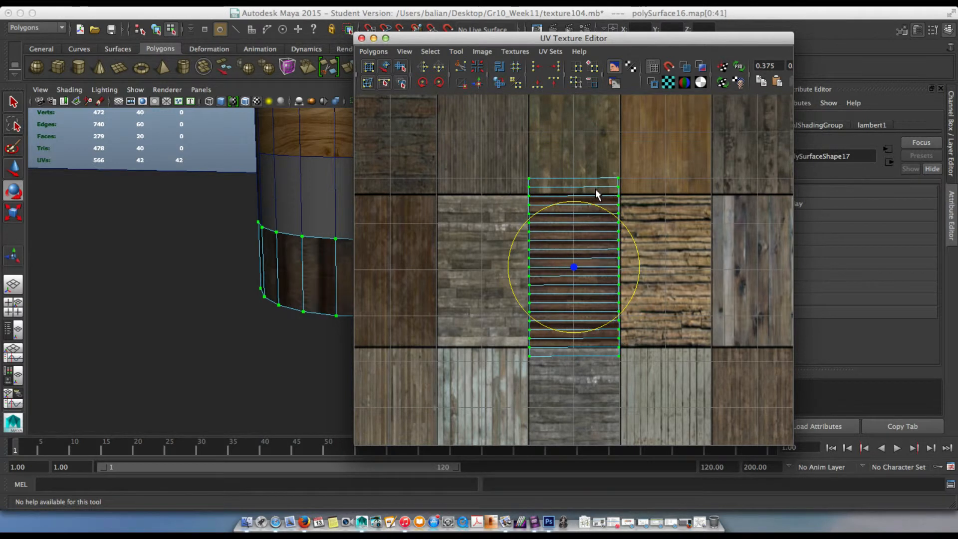
Scale the bottom section's UVs vertically to the plank image's full height and inspect the texture around the cylinder
{"action": "scroll", "coordinate": [586, 222], "scroll_direction": "down", "scroll_amount": 5}
{"action": "key", "text": "r"}
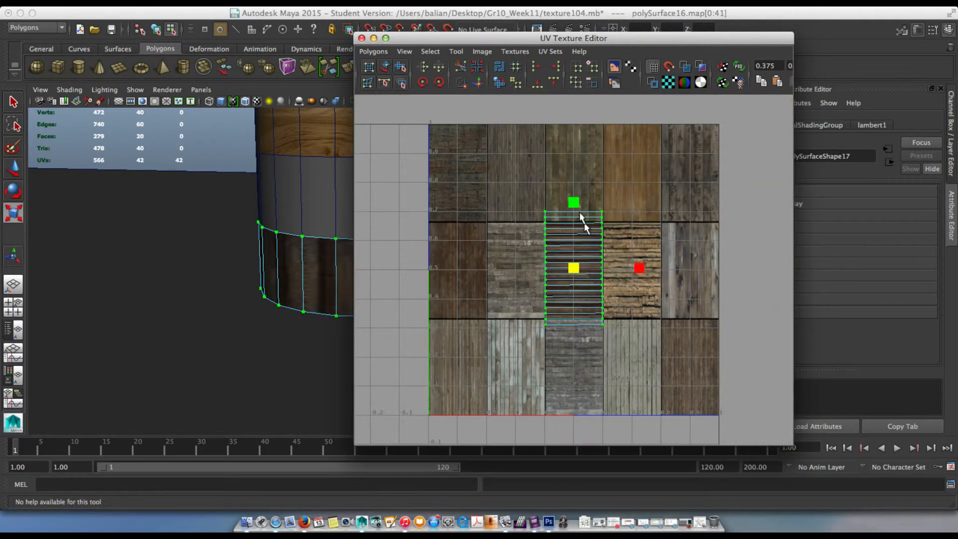
{"action": "left_click_drag", "start_coordinate": [573, 205], "coordinate": [570, 96]}
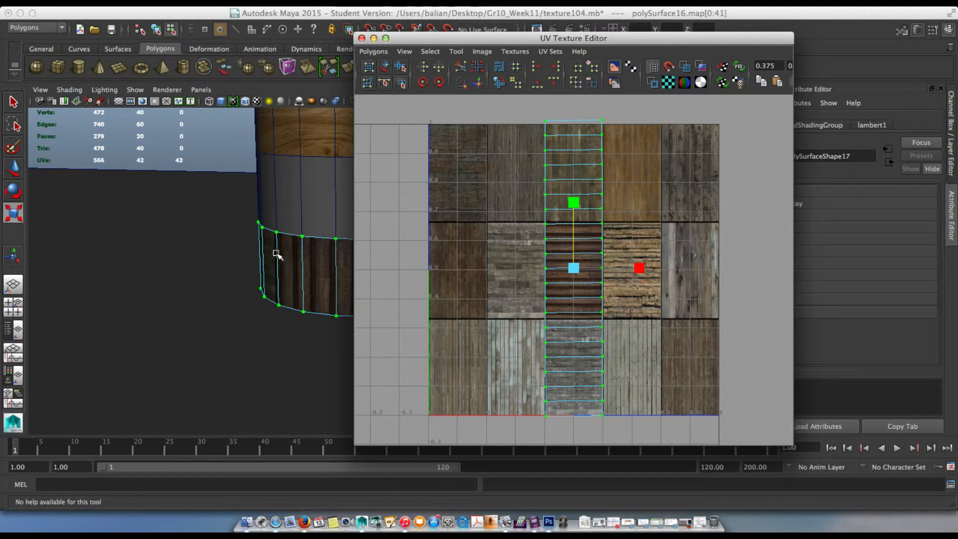
{"action": "middle_click_drag", "start_coordinate": [274, 257], "coordinate": [157, 259], "text": "alt"}
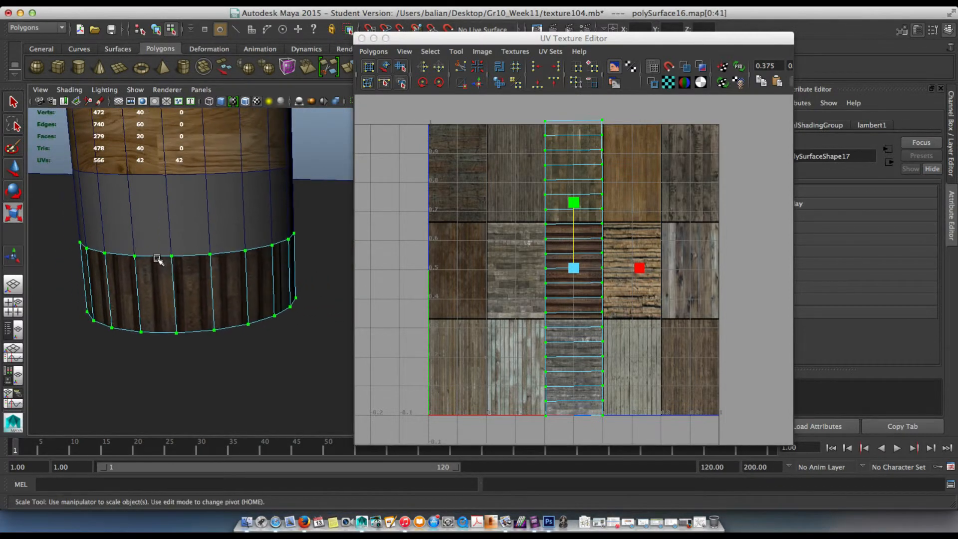
{"action": "left_click_drag", "start_coordinate": [145, 272], "coordinate": [250, 274], "text": "alt"}
{"action": "scroll", "coordinate": [250, 274], "scroll_direction": "up", "scroll_amount": 5}
{"action": "left_click_drag", "start_coordinate": [197, 233], "coordinate": [244, 248], "text": "alt"}
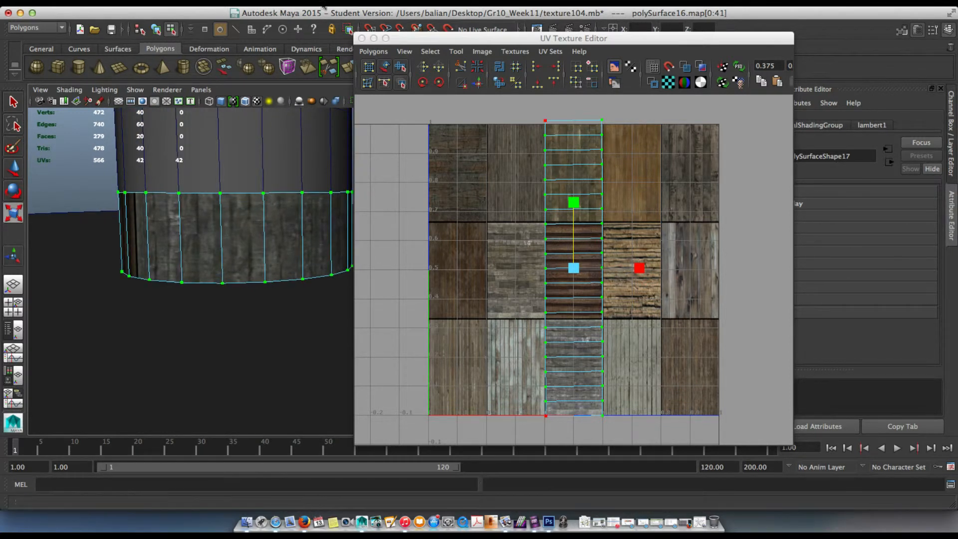
Close the UV Texture Editor and return the bottom section to object selection
{"action": "left_click", "coordinate": [362, 38]}
{"action": "left_click", "coordinate": [401, 155]}
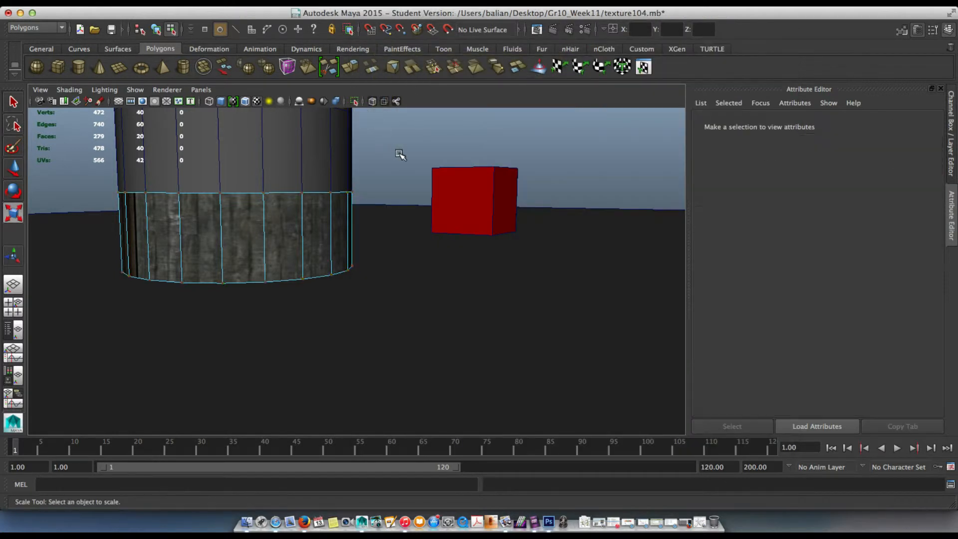
{"action": "right_click_drag", "start_coordinate": [299, 236], "coordinate": [349, 221]}
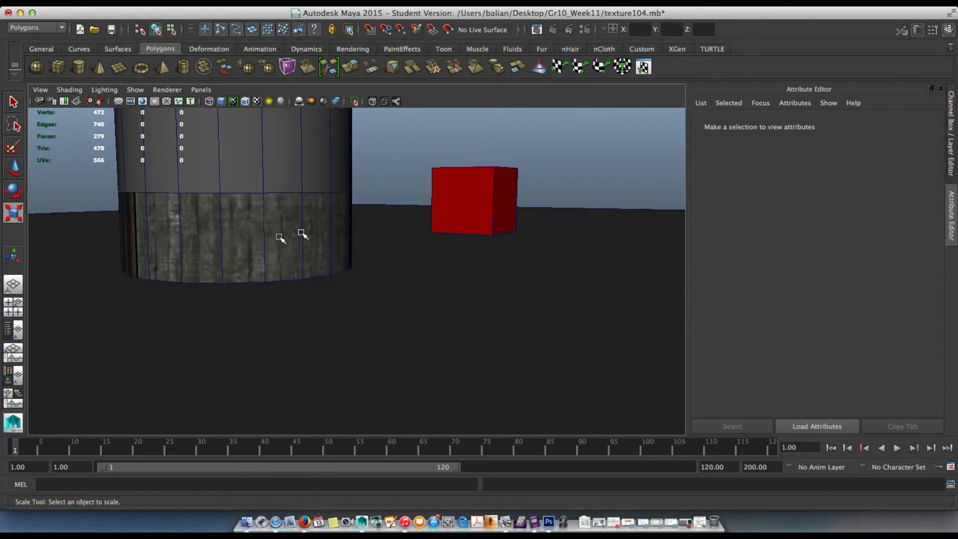
{"action": "left_click", "coordinate": [280, 238]}
{"action": "scroll", "coordinate": [284, 236], "scroll_direction": "down", "scroll_amount": 6}
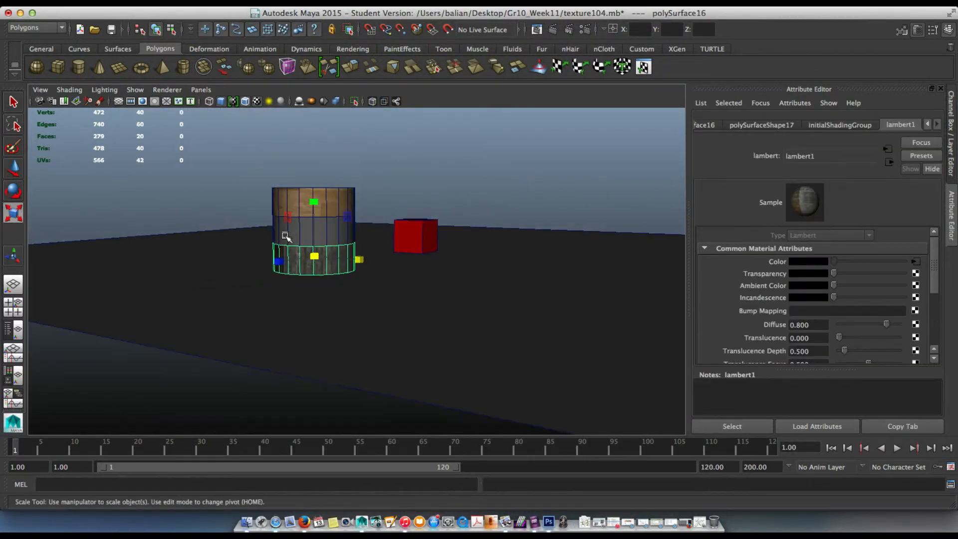
Select the red cube and assign wood-texture-full.jpg as a file texture to its material's colour
{"action": "left_click", "coordinate": [413, 236]}
{"action": "left_click_drag", "start_coordinate": [518, 261], "coordinate": [499, 272], "text": "alt"}
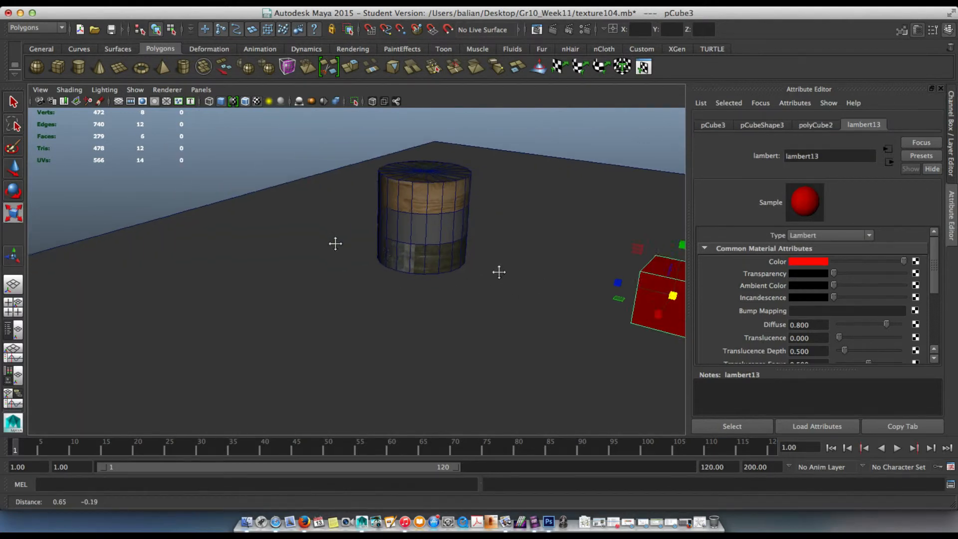
{"action": "middle_click_drag", "start_coordinate": [499, 272], "coordinate": [237, 199], "text": "alt"}
{"action": "left_click_drag", "start_coordinate": [325, 254], "coordinate": [301, 254], "text": "alt"}
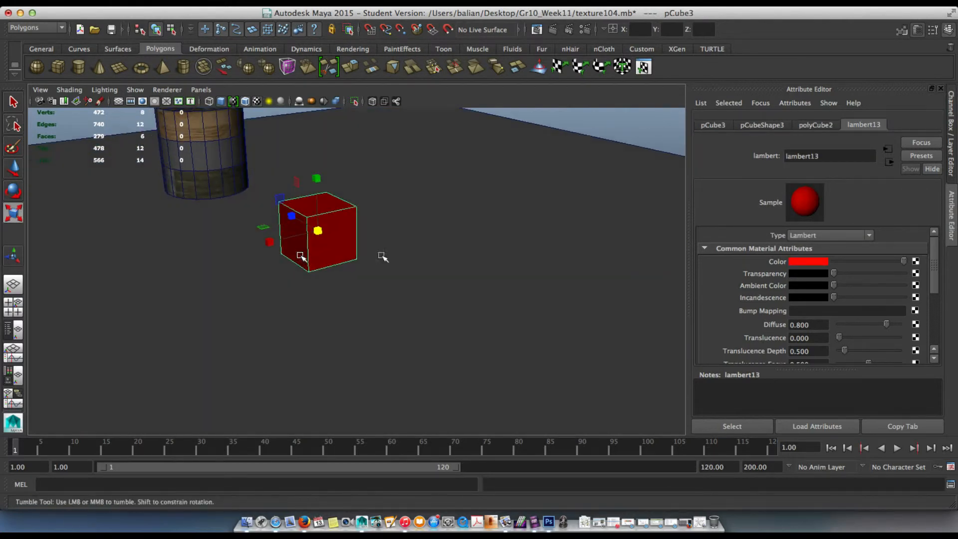
{"action": "left_click", "coordinate": [916, 261]}
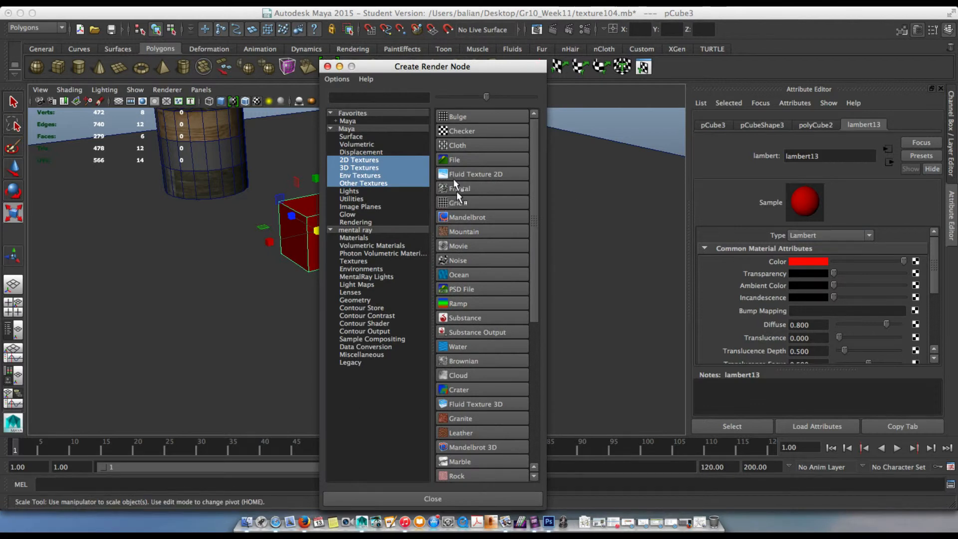
{"action": "left_click", "coordinate": [454, 158]}
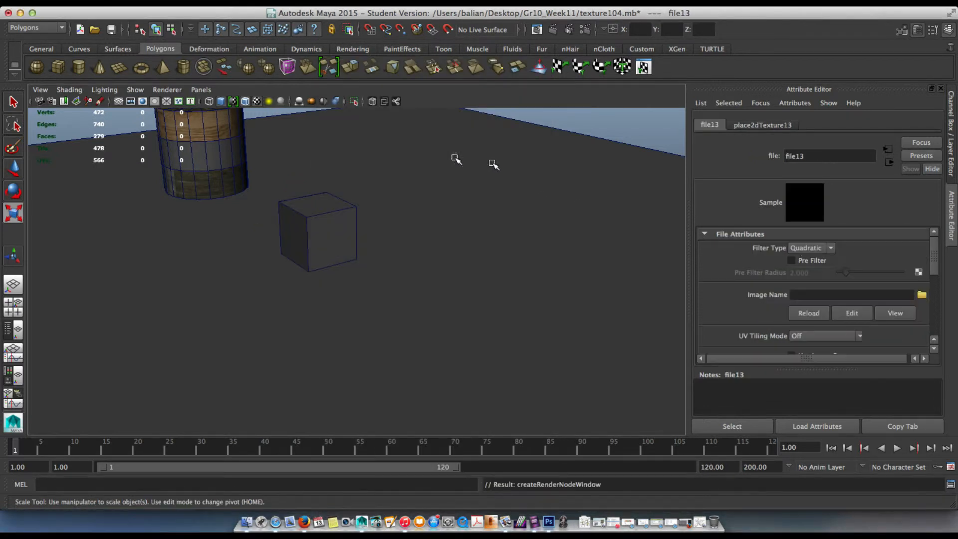
{"action": "left_click", "coordinate": [922, 295]}
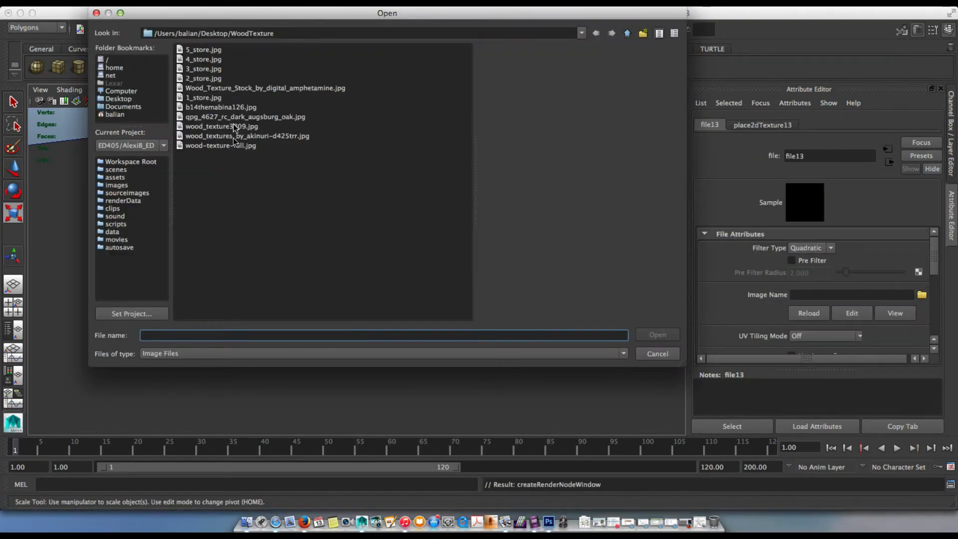
{"action": "left_click", "coordinate": [225, 146]}
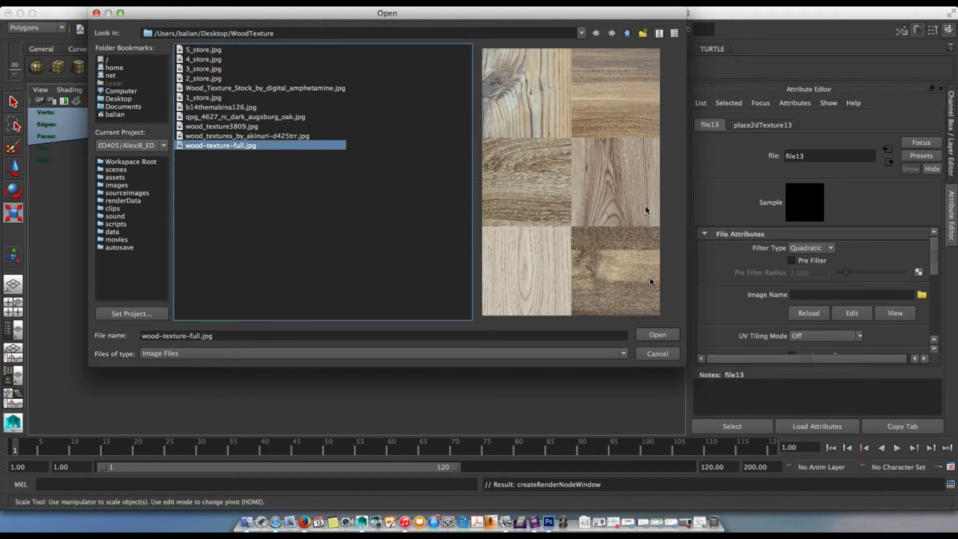
{"action": "left_click", "coordinate": [657, 336]}
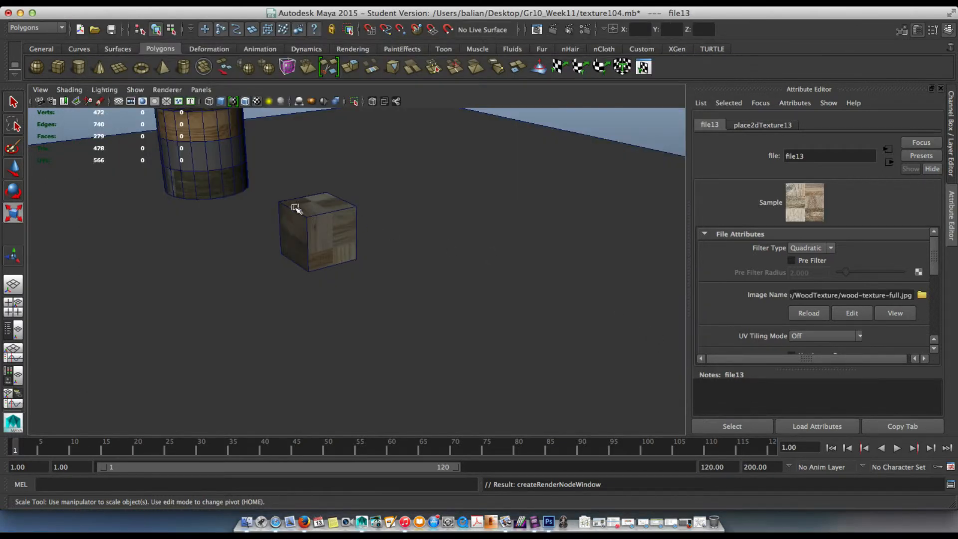
Inspect the wood texture on the cube's sides, show its UVs in the UV Texture Editor and widen that window
{"action": "scroll", "coordinate": [311, 215], "scroll_direction": "up", "scroll_amount": 6}
{"action": "middle_click_drag", "start_coordinate": [246, 171], "coordinate": [452, 318], "text": "alt"}
{"action": "middle_click_drag", "start_coordinate": [476, 348], "coordinate": [398, 248], "text": "alt"}
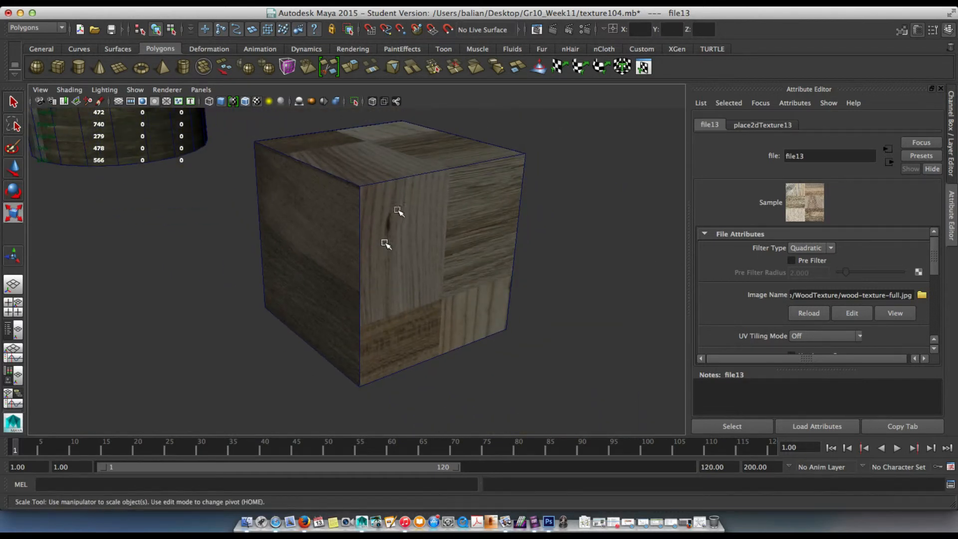
{"action": "left_click_drag", "start_coordinate": [298, 239], "coordinate": [502, 229], "text": "alt"}
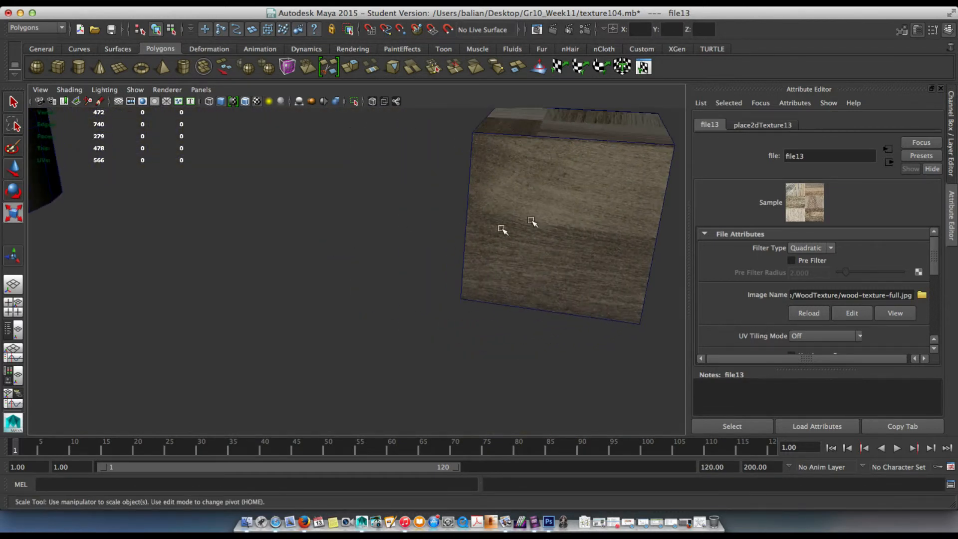
{"action": "scroll", "coordinate": [534, 220], "scroll_direction": "down", "scroll_amount": 6}
{"action": "left_click_drag", "start_coordinate": [366, 238], "coordinate": [271, 227], "text": "alt"}
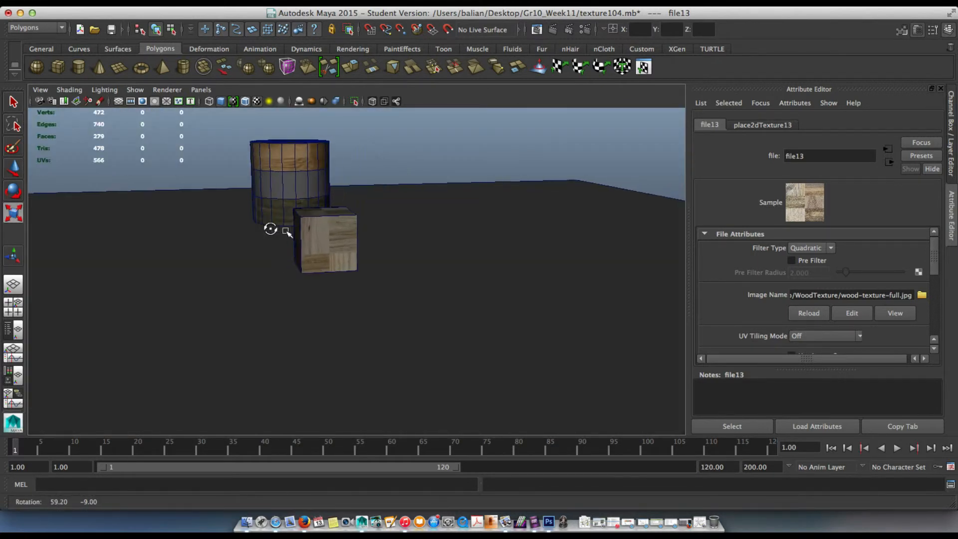
{"action": "left_click", "coordinate": [334, 243]}
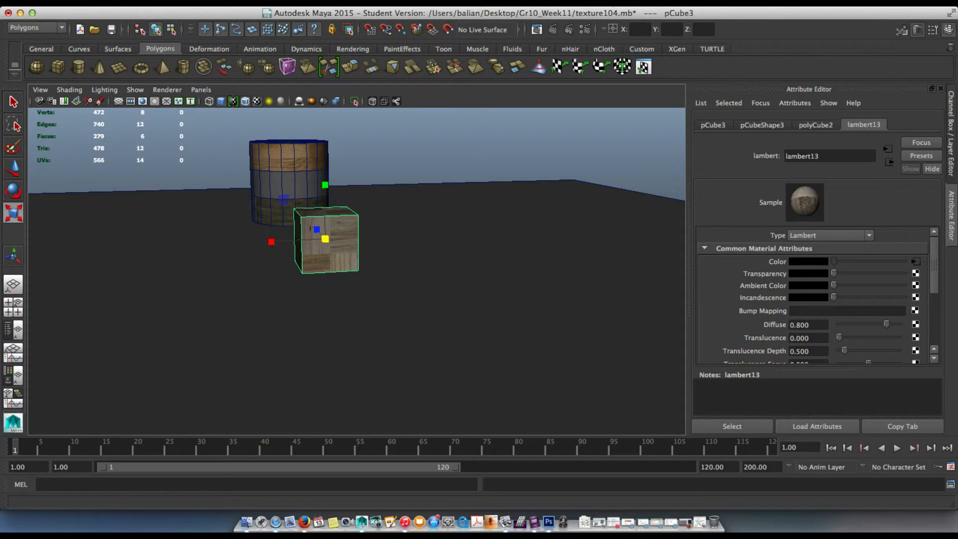
{"action": "left_click", "coordinate": [623, 3]}
{"action": "left_click", "coordinate": [630, 263]}
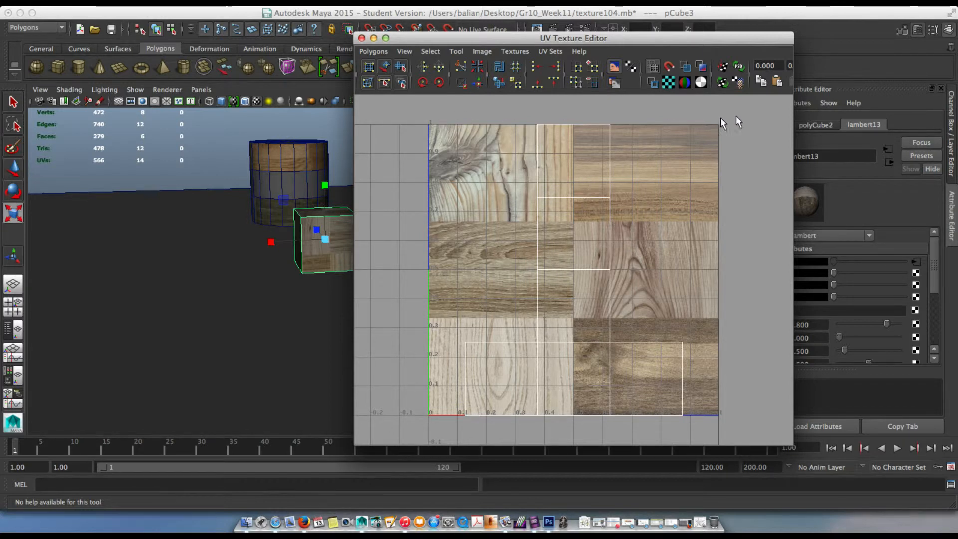
{"action": "left_click_drag", "start_coordinate": [793, 123], "coordinate": [838, 135]}
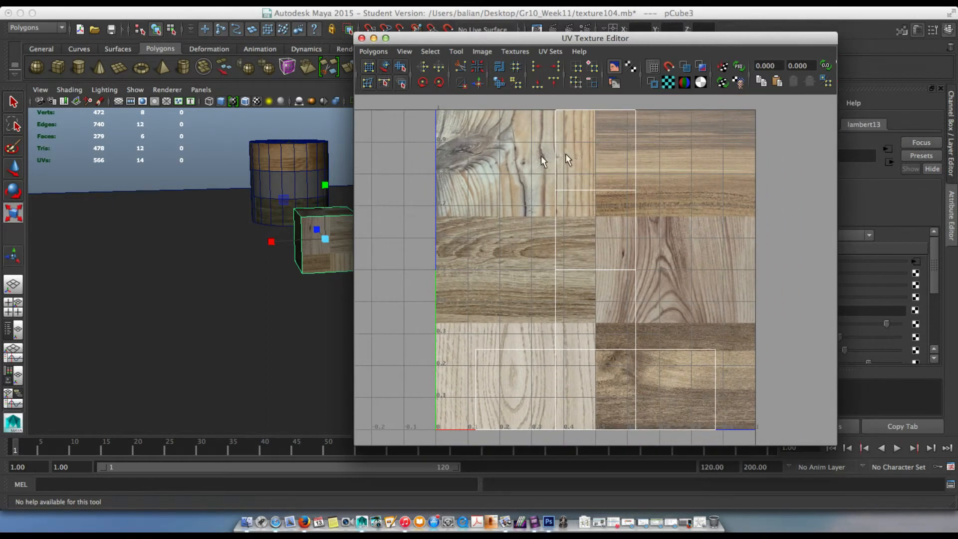
Select all the cube's UVs, move them over the image's right column of tiles and check the result on the cube
{"action": "right_click_drag", "start_coordinate": [583, 172], "coordinate": [615, 172]}
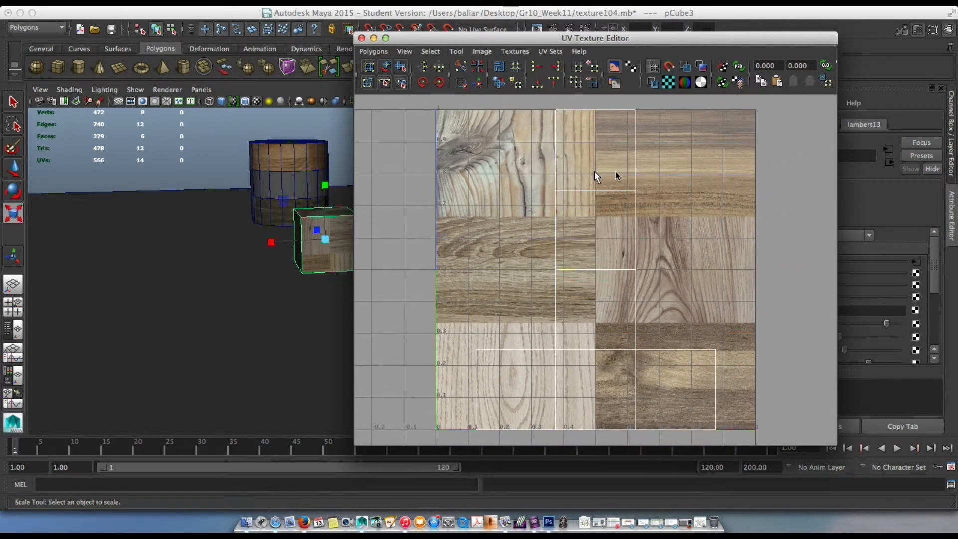
{"action": "left_click_drag", "start_coordinate": [412, 105], "coordinate": [776, 440]}
{"action": "key", "text": "r"}
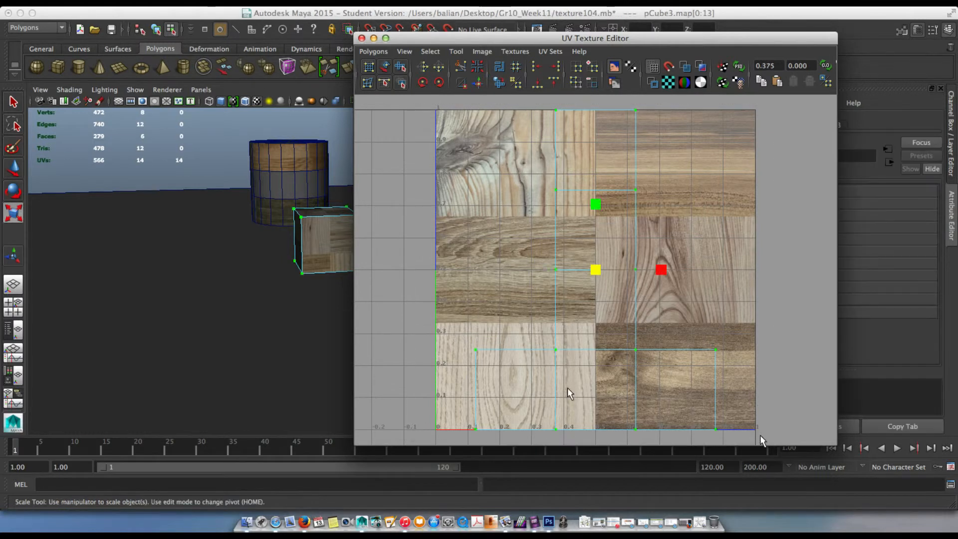
{"action": "key", "text": "w"}
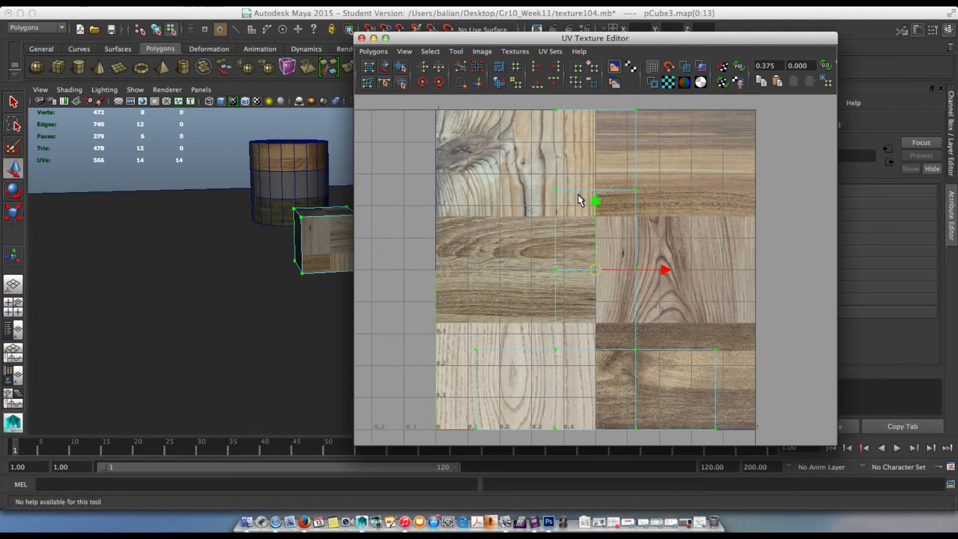
{"action": "left_click_drag", "start_coordinate": [622, 274], "coordinate": [684, 274]}
{"action": "middle_click_drag", "start_coordinate": [270, 248], "coordinate": [142, 276], "text": "alt"}
{"action": "left_click_drag", "start_coordinate": [143, 276], "coordinate": [248, 275], "text": "alt"}
{"action": "scroll", "coordinate": [291, 271], "scroll_direction": "up", "scroll_amount": 6}
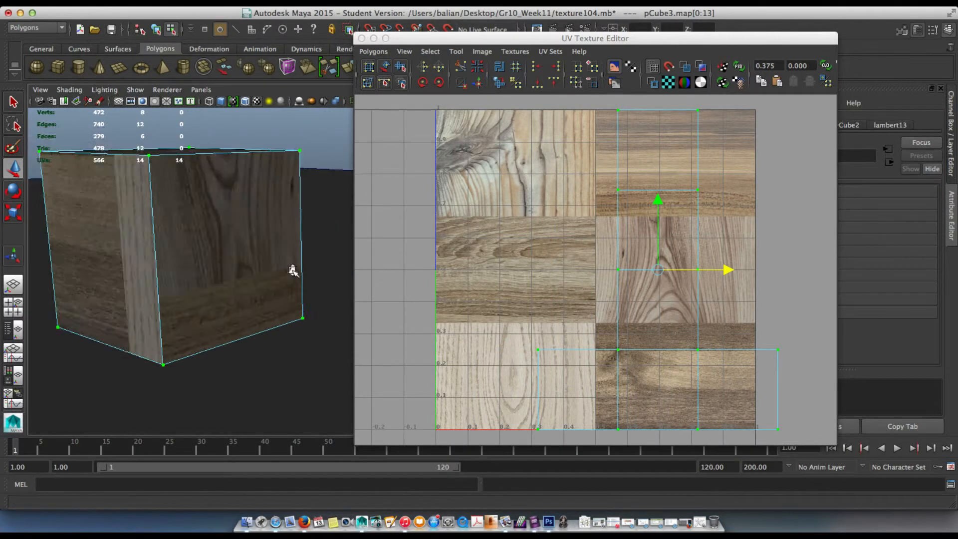
{"action": "scroll", "coordinate": [293, 271], "scroll_direction": "down", "scroll_amount": 4}
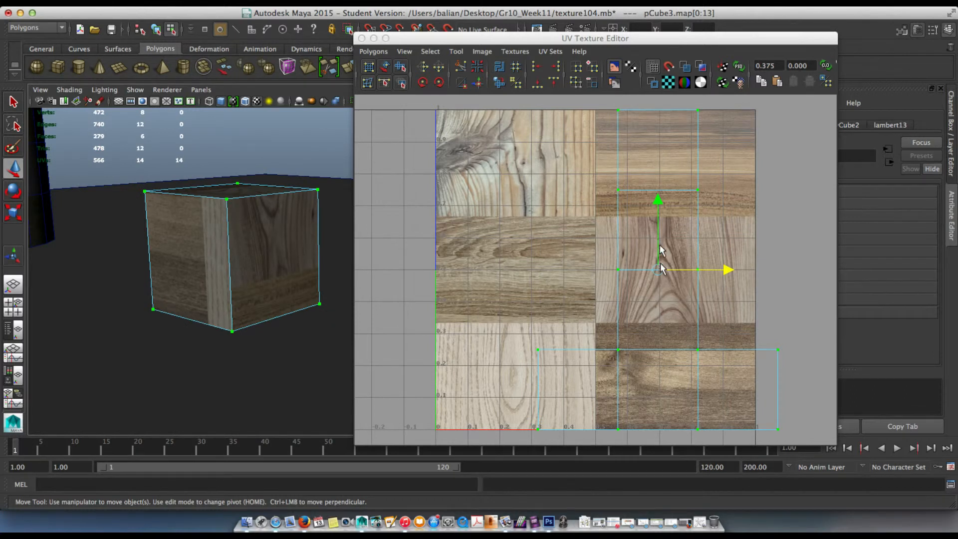
Cut the cube's UVs apart along all edges and move the topmost face shell onto the image's upper-left knotty tile
{"action": "right_click_drag", "start_coordinate": [661, 271], "coordinate": [729, 331]}
{"action": "right_click_drag", "start_coordinate": [733, 424], "coordinate": [737, 451]}
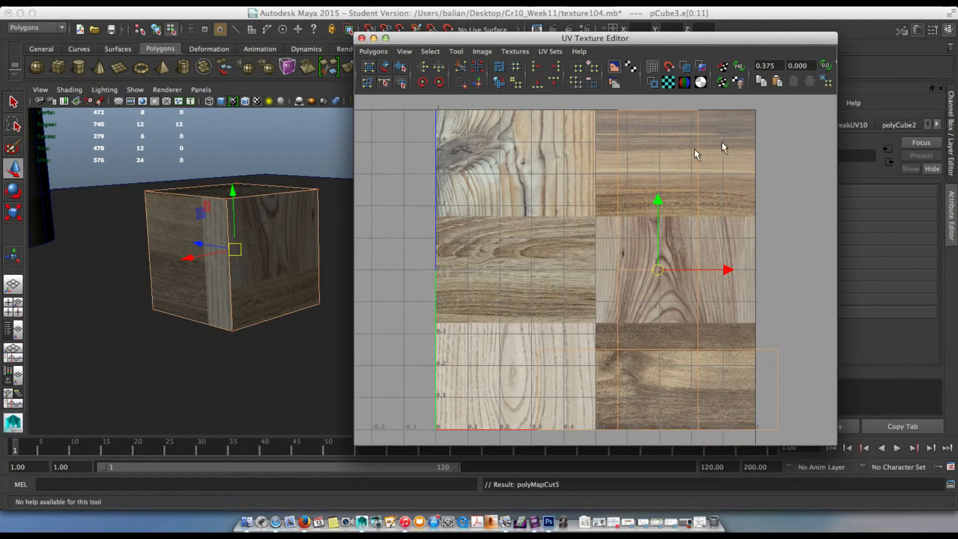
{"action": "right_click_drag", "start_coordinate": [676, 148], "coordinate": [675, 176]}
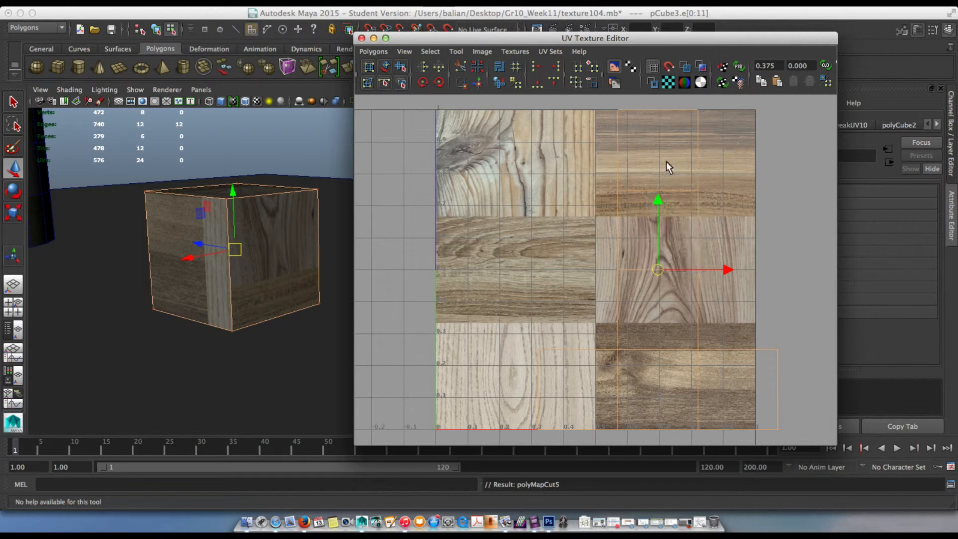
{"action": "left_click", "coordinate": [668, 160]}
{"action": "left_click_drag", "start_coordinate": [681, 149], "coordinate": [568, 159]}
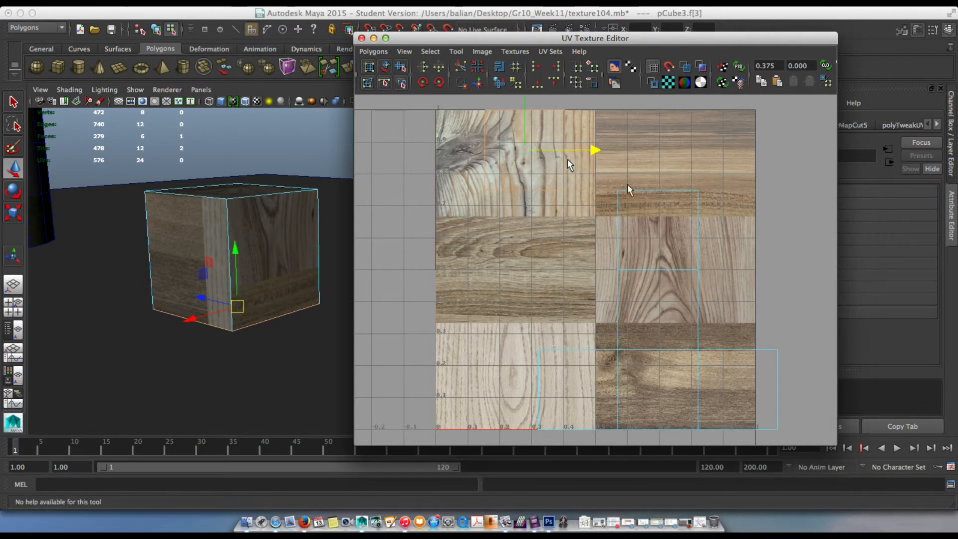
Move the next face shell up onto the upper-right wood tile and the one below it onto the middle-left tile
{"action": "left_click", "coordinate": [646, 193]}
{"action": "left_click_drag", "start_coordinate": [659, 211], "coordinate": [657, 143]}
{"action": "left_click", "coordinate": [653, 284]}
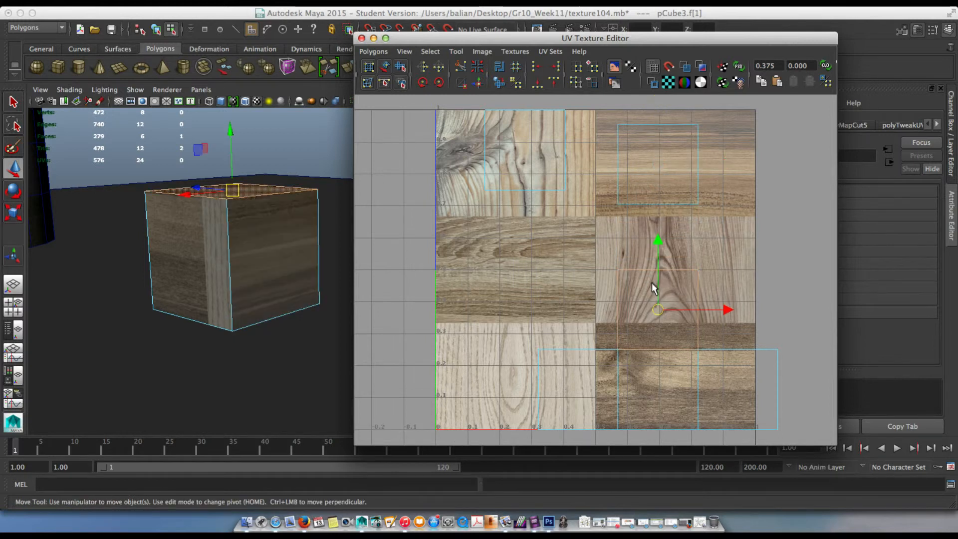
{"action": "left_click_drag", "start_coordinate": [699, 315], "coordinate": [558, 327]}
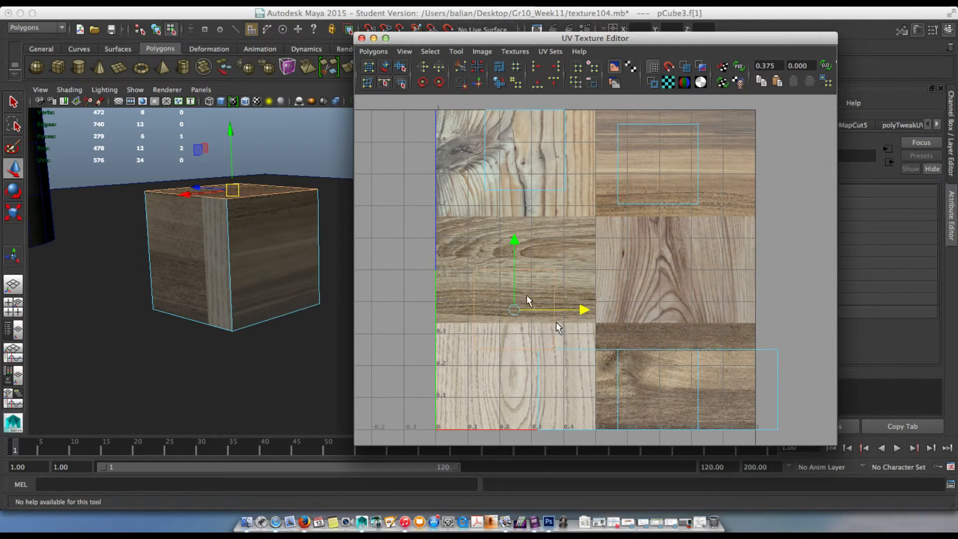
{"action": "left_click_drag", "start_coordinate": [514, 265], "coordinate": [514, 233]}
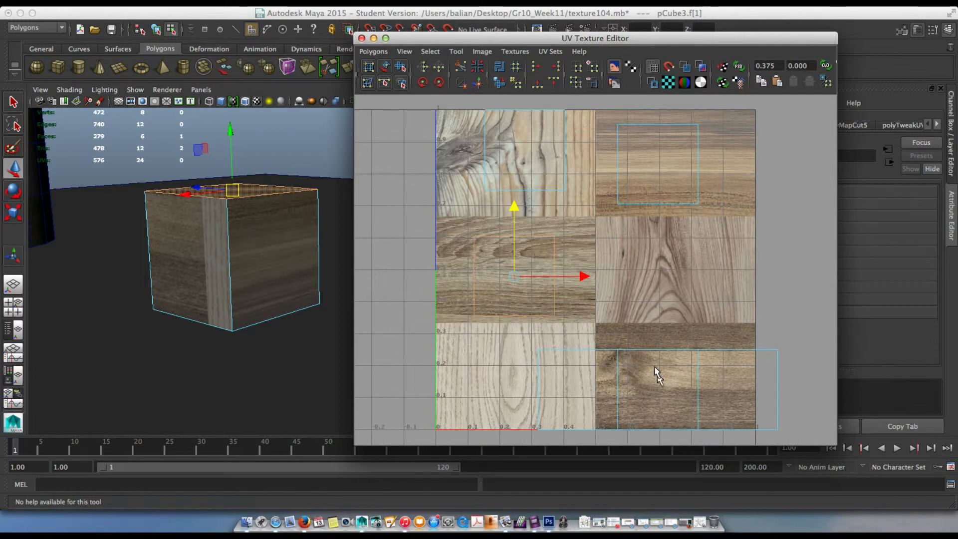
Position the three remaining face shells over the lower-left, middle-right and lower-right wood tiles, one per tile
{"action": "left_click", "coordinate": [582, 355]}
{"action": "left_click_drag", "start_coordinate": [600, 390], "coordinate": [537, 393]}
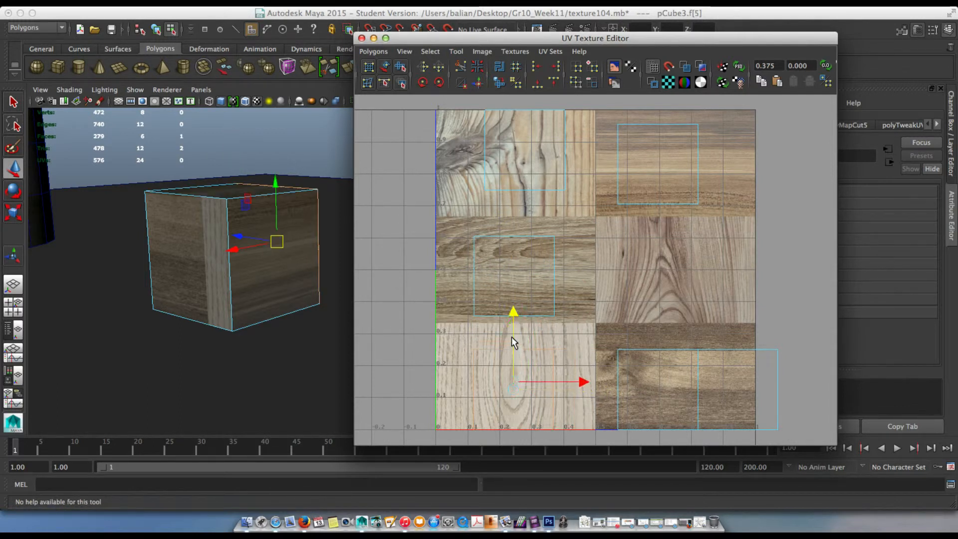
{"action": "left_click", "coordinate": [657, 354]}
{"action": "left_click_drag", "start_coordinate": [660, 359], "coordinate": [660, 240]}
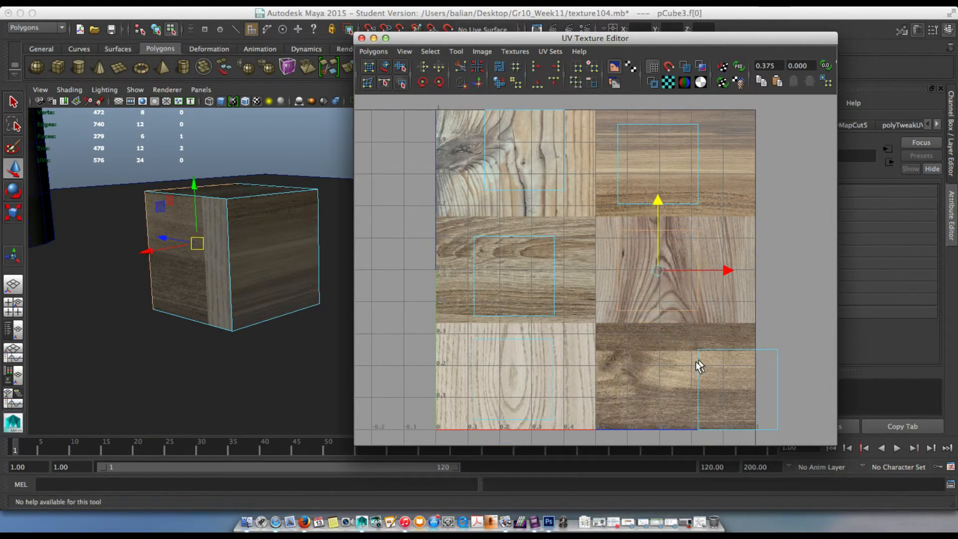
{"action": "left_click", "coordinate": [726, 375]}
{"action": "left_click_drag", "start_coordinate": [778, 388], "coordinate": [719, 394]}
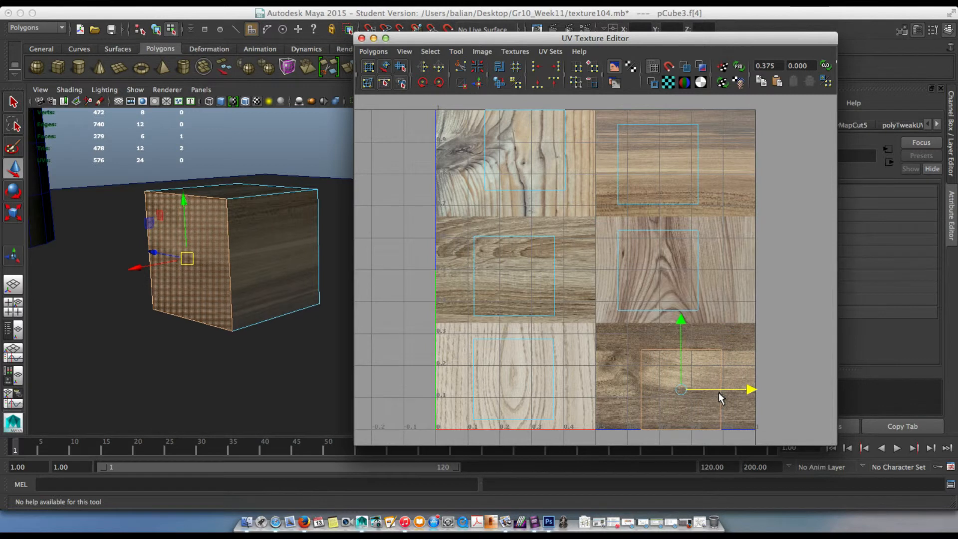
{"action": "left_click_drag", "start_coordinate": [676, 364], "coordinate": [678, 358]}
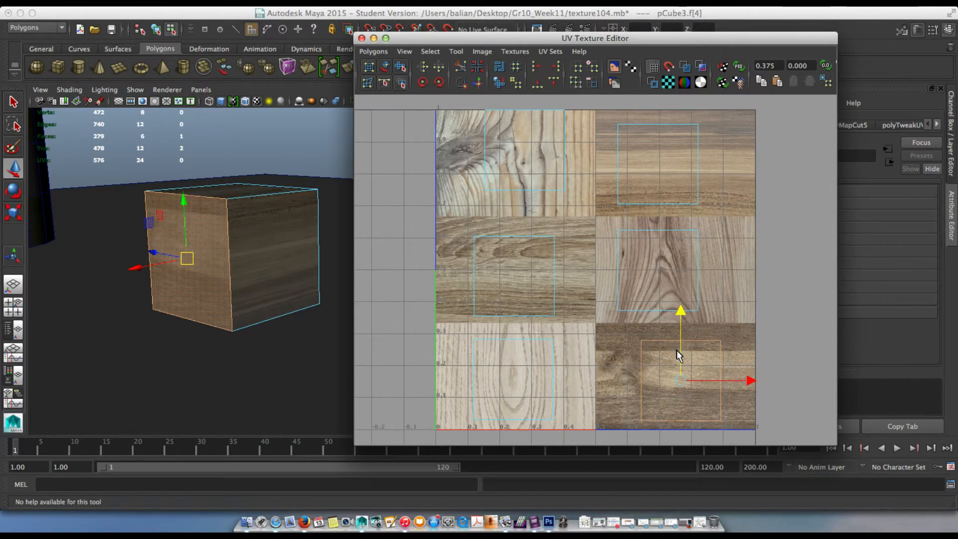
Move the left pair of UVs on the upper-right face shell to that wood tile's left edge
{"action": "right_click_drag", "start_coordinate": [662, 202], "coordinate": [702, 199]}
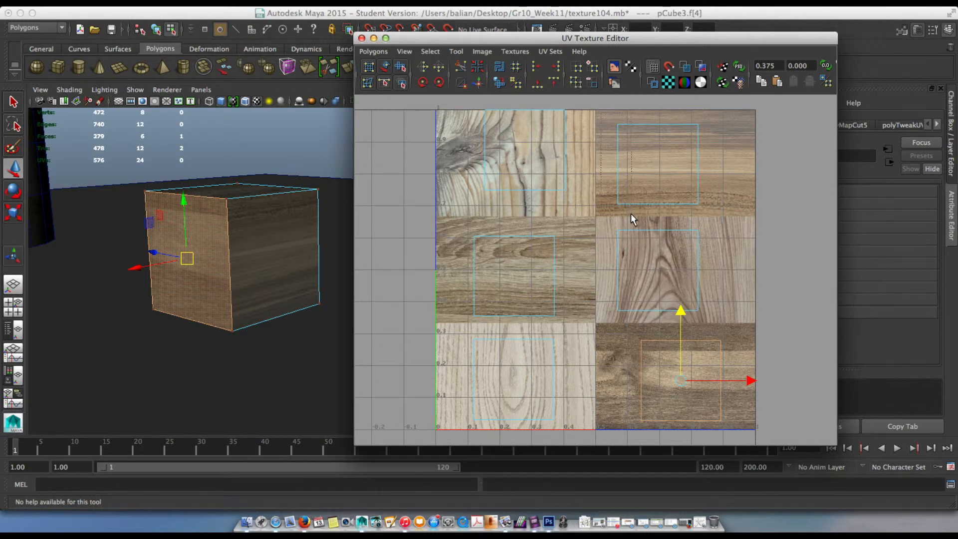
{"action": "left_click_drag", "start_coordinate": [631, 214], "coordinate": [610, 116]}
{"action": "left_click_drag", "start_coordinate": [639, 163], "coordinate": [618, 173]}
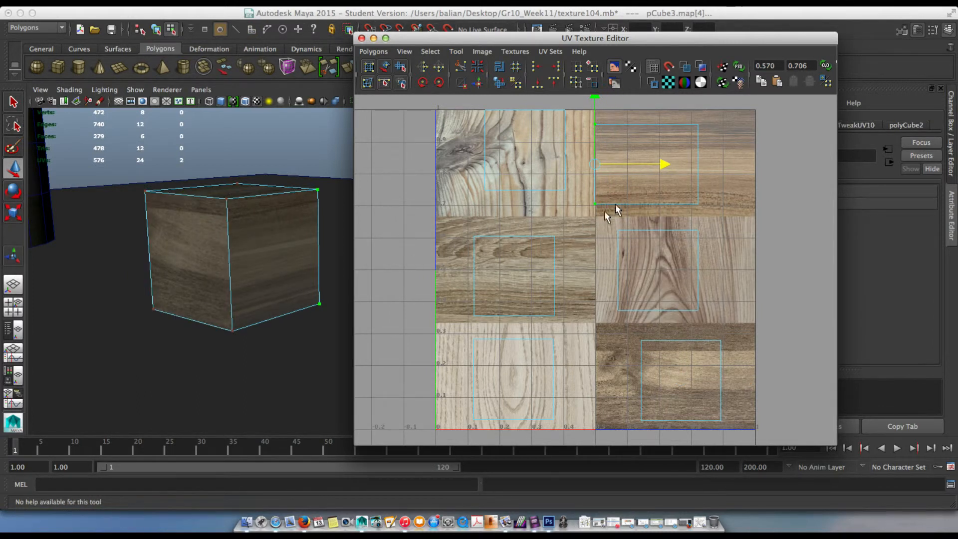
Frame the matching face on the cube and move the upper-right shell's right pair of UVs to the tile's right edge
{"action": "right_click_drag", "start_coordinate": [624, 193], "coordinate": [616, 222]}
{"action": "left_click", "coordinate": [267, 262]}
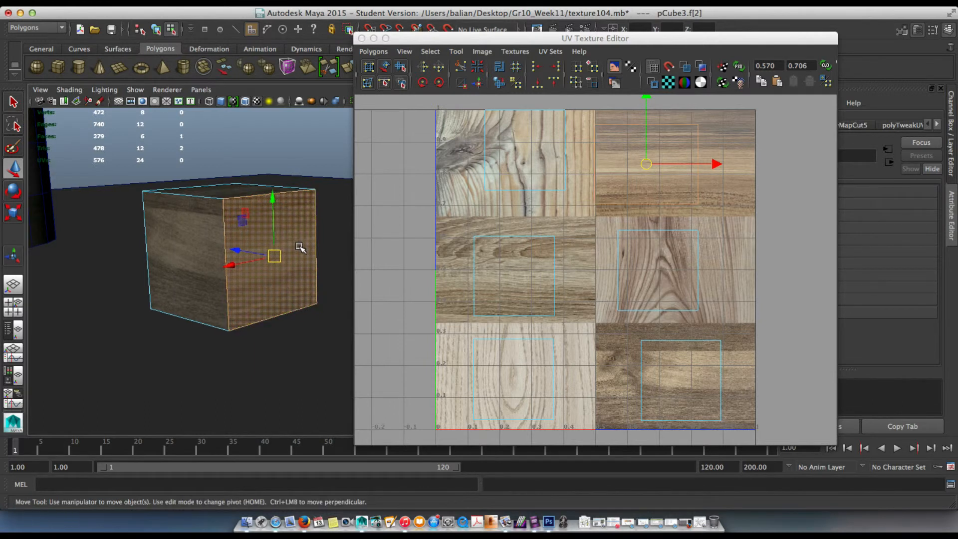
{"action": "key", "text": "f"}
{"action": "right_click_drag", "start_coordinate": [698, 141], "coordinate": [741, 140]}
{"action": "left_click_drag", "start_coordinate": [687, 118], "coordinate": [715, 204]}
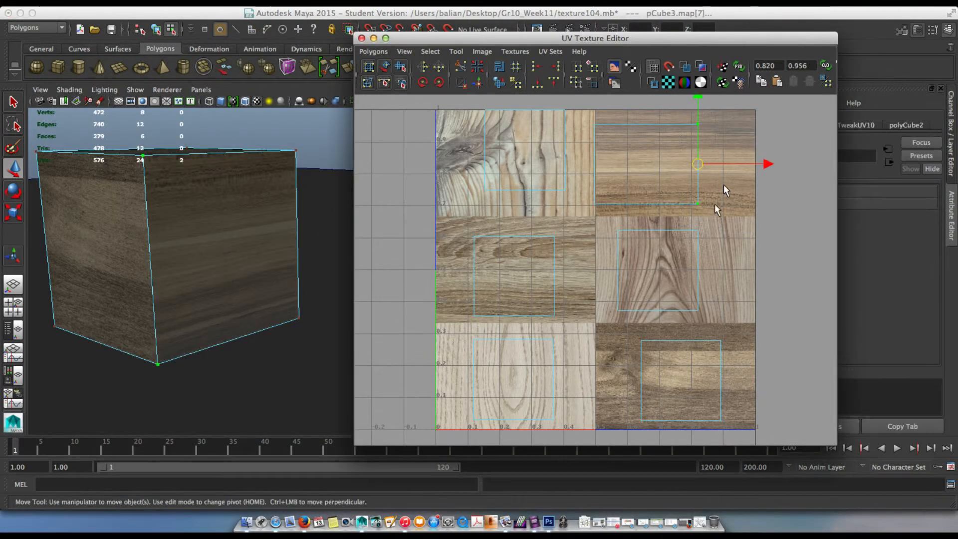
{"action": "left_click_drag", "start_coordinate": [727, 163], "coordinate": [786, 164]}
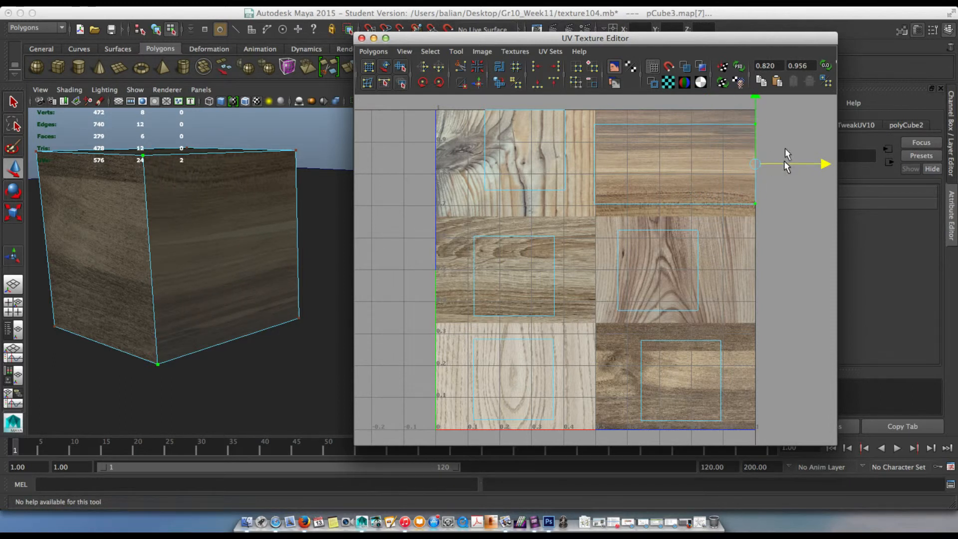
Move the upper-right face shell's top pair of UVs to the tile's top edge and its bottom pair near the bottom edge
{"action": "left_click_drag", "start_coordinate": [776, 120], "coordinate": [589, 153]}
{"action": "left_click_drag", "start_coordinate": [678, 101], "coordinate": [673, 90]}
{"action": "left_click_drag", "start_coordinate": [711, 215], "coordinate": [772, 204]}
{"action": "left_click_drag", "start_coordinate": [675, 182], "coordinate": [675, 190]}
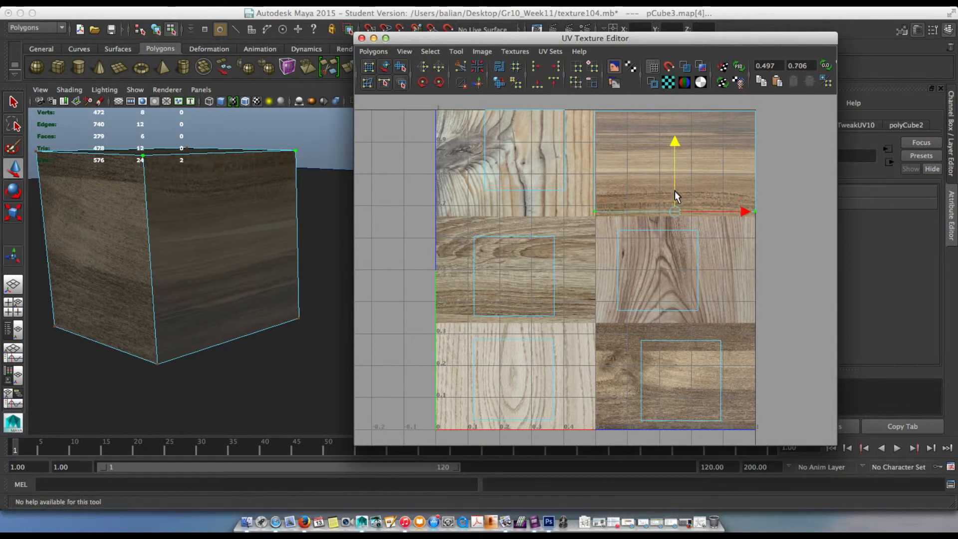
Pull the left and right UV pairs of the upper-right face shell slightly inward from the wood tile's side edges
{"action": "left_click_drag", "start_coordinate": [602, 227], "coordinate": [588, 103]}
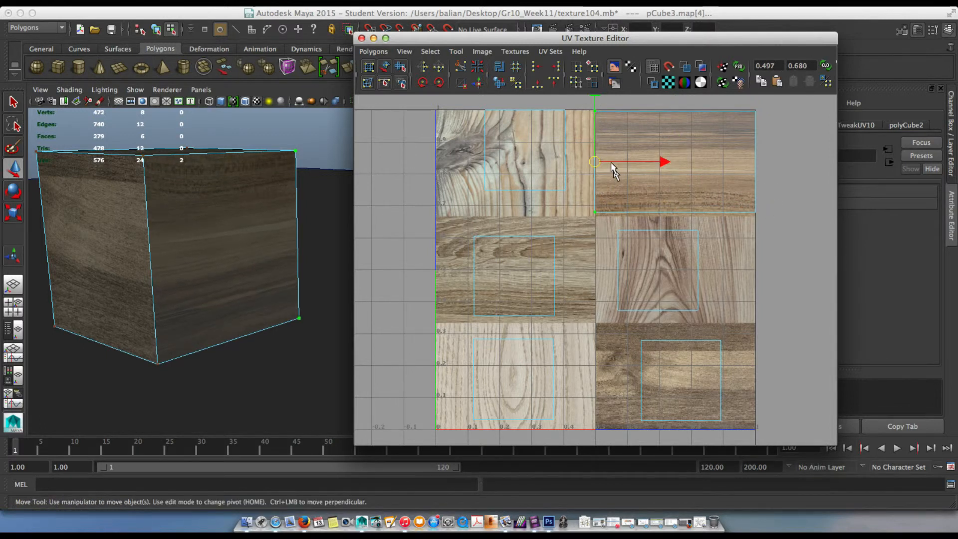
{"action": "left_click_drag", "start_coordinate": [610, 161], "coordinate": [613, 161]}
{"action": "left_click_drag", "start_coordinate": [791, 105], "coordinate": [727, 215]}
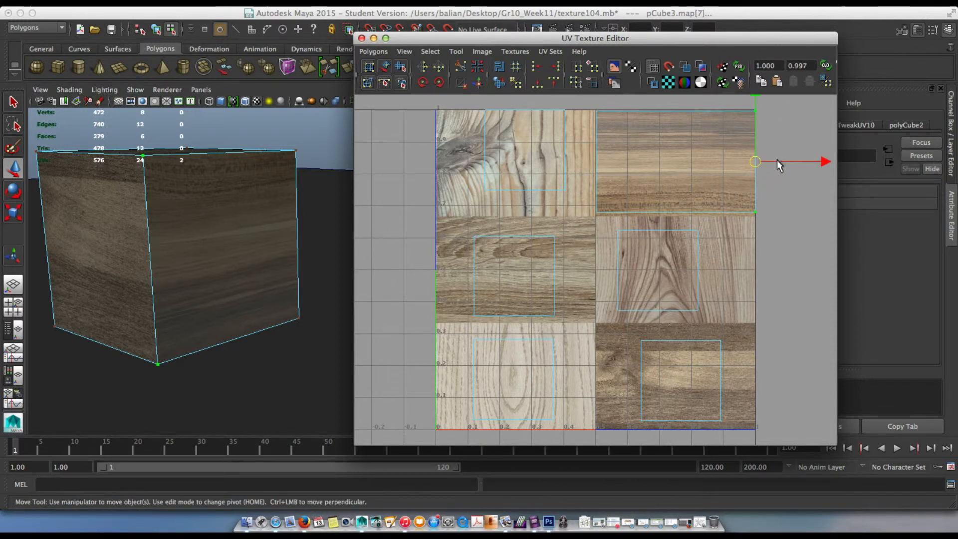
{"action": "left_click_drag", "start_coordinate": [778, 160], "coordinate": [768, 163]}
Scale up the upper-left face shell uniformly and reposition it down and left inside its wood tile
{"action": "left_click_drag", "start_coordinate": [472, 102], "coordinate": [576, 198]}
{"action": "key", "text": "r"}
{"action": "left_click_drag", "start_coordinate": [526, 152], "coordinate": [543, 154]}
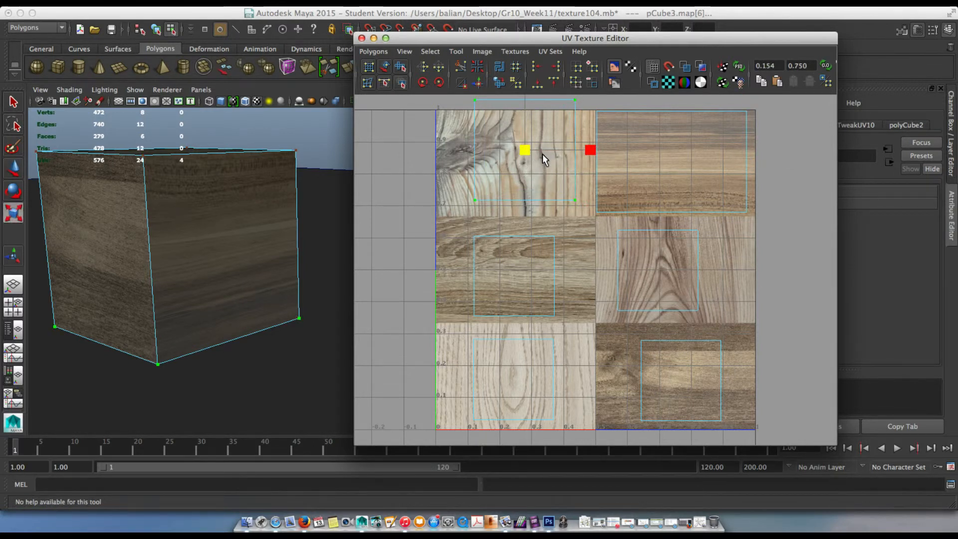
{"action": "key", "text": "w"}
{"action": "left_click_drag", "start_coordinate": [524, 123], "coordinate": [523, 136]}
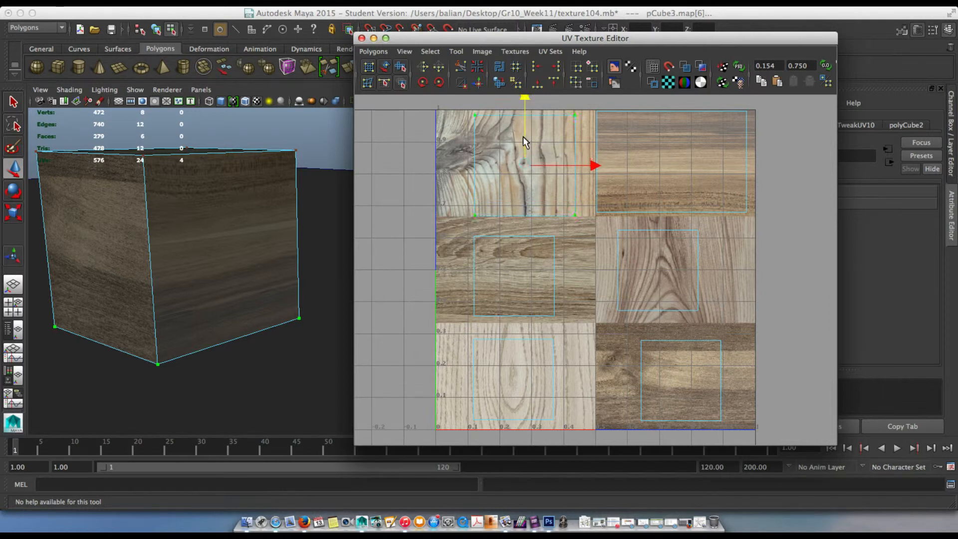
{"action": "left_click_drag", "start_coordinate": [571, 163], "coordinate": [547, 169]}
Select the cube as an object and raise it about 1.86 units in Y above the ground plane
{"action": "left_click_drag", "start_coordinate": [235, 260], "coordinate": [128, 290], "text": "alt"}
{"action": "left_click_drag", "start_coordinate": [234, 279], "coordinate": [190, 278], "text": "alt"}
{"action": "middle_click_drag", "start_coordinate": [269, 259], "coordinate": [164, 249], "text": "alt"}
{"action": "left_click_drag", "start_coordinate": [220, 245], "coordinate": [295, 227], "text": "alt"}
{"action": "middle_click_drag", "start_coordinate": [280, 225], "coordinate": [204, 264], "text": "alt"}
{"action": "right_click_drag", "start_coordinate": [224, 232], "coordinate": [270, 215]}
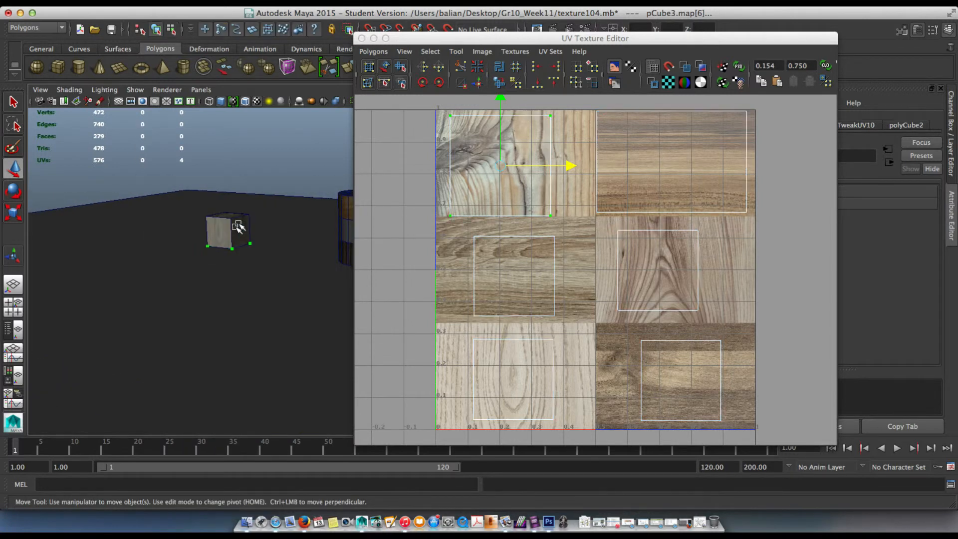
{"action": "left_click", "coordinate": [231, 230]}
{"action": "left_click_drag", "start_coordinate": [231, 209], "coordinate": [232, 164]}
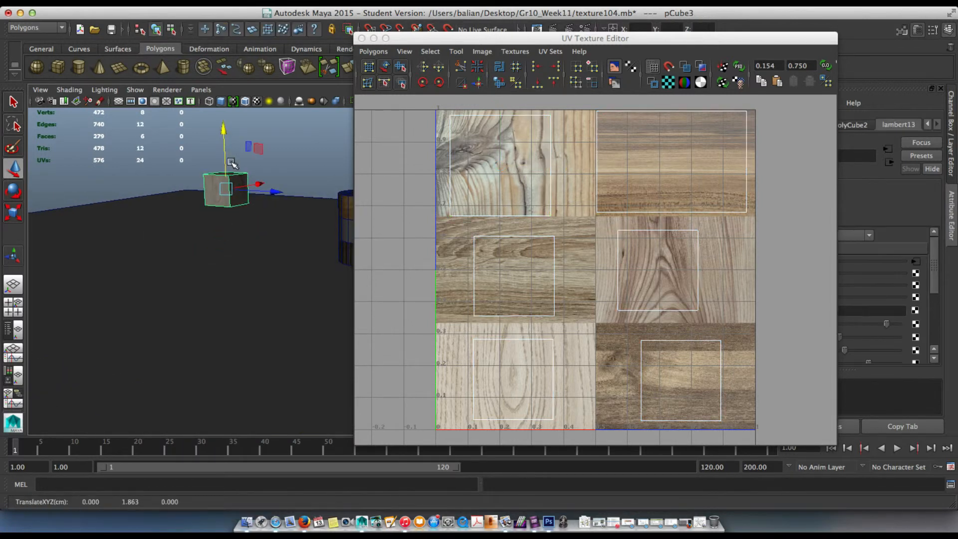
Try rotating the raised cube about its Z axis and undo the rotation
{"action": "key", "text": "e"}
{"action": "left_click_drag", "start_coordinate": [189, 186], "coordinate": [171, 288]}
{"action": "key", "text": "ctrl+z"}
{"action": "key", "text": "ctrl+z"}
{"action": "key", "text": "ctrl+z"}
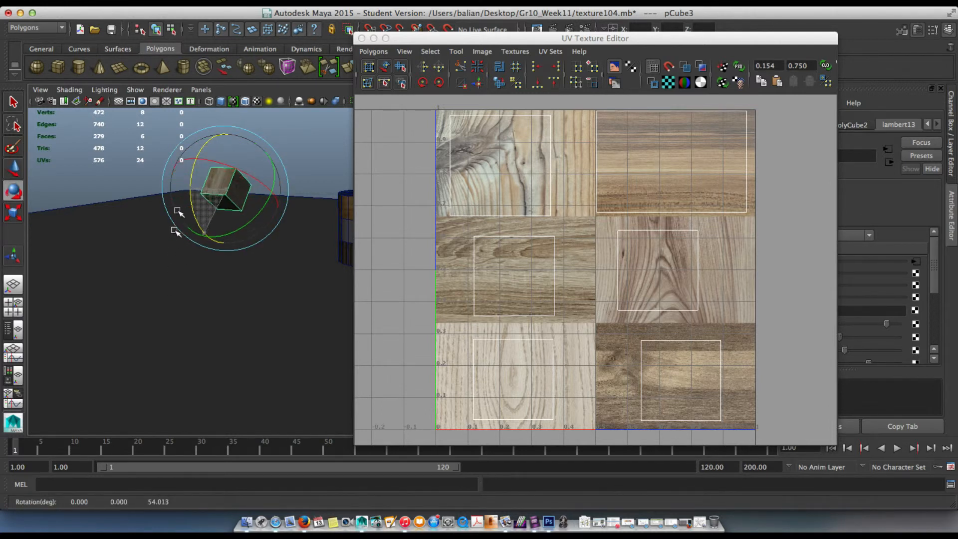
Select the ground plane as an object and hide it to expose the cube's underside
{"action": "right_click_drag", "start_coordinate": [492, 184], "coordinate": [479, 199]}
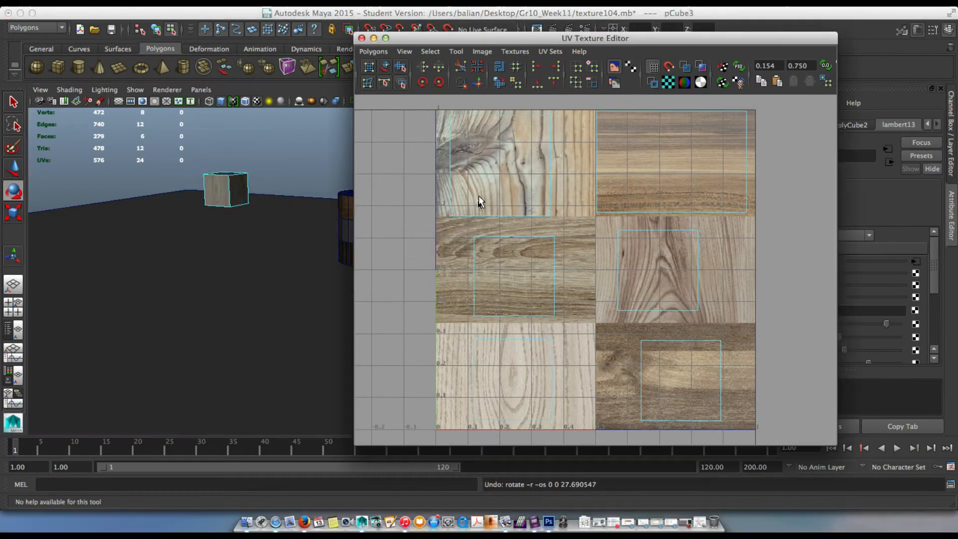
{"action": "left_click", "coordinate": [479, 199]}
{"action": "left_click_drag", "start_coordinate": [268, 235], "coordinate": [237, 255], "text": "alt"}
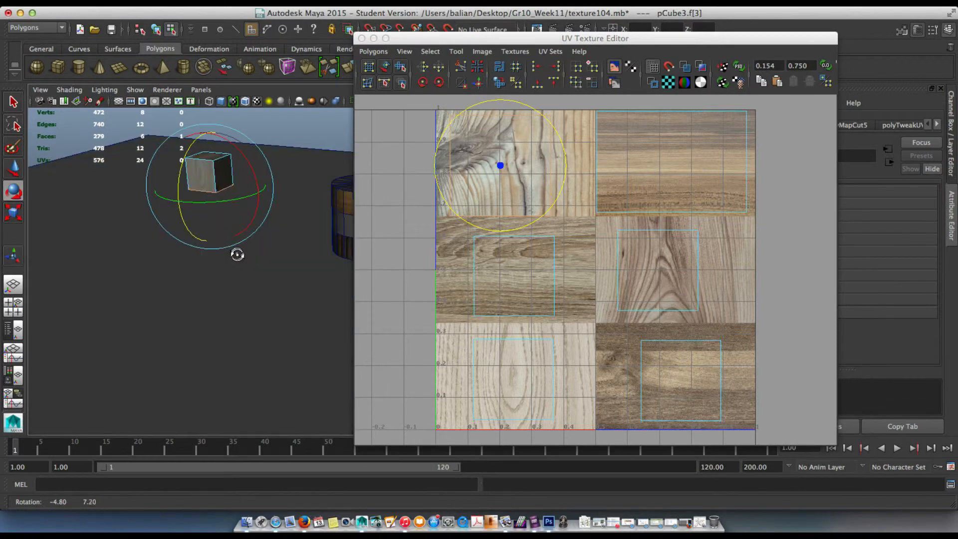
{"action": "left_click", "coordinate": [249, 294]}
{"action": "key", "text": "ctrl+h"}
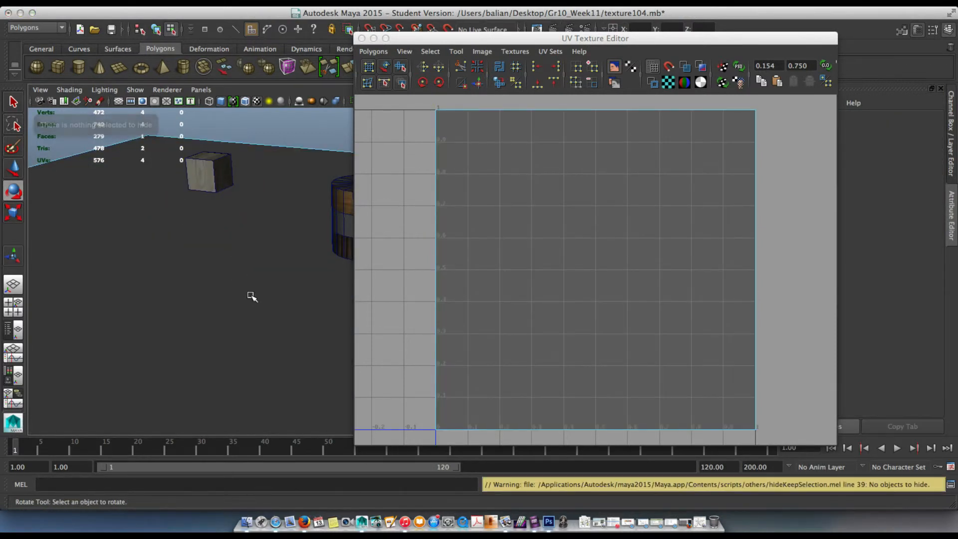
{"action": "right_click_drag", "start_coordinate": [248, 255], "coordinate": [307, 219]}
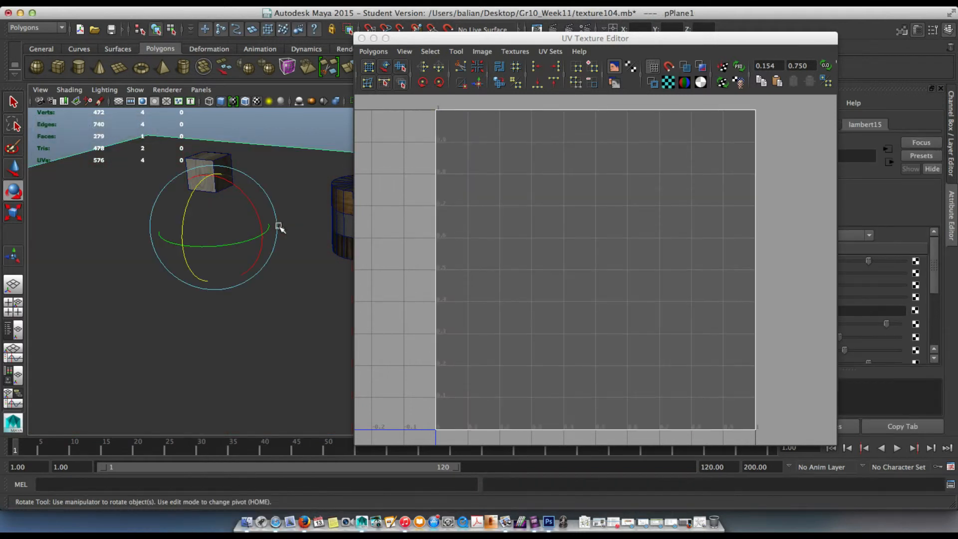
{"action": "key", "text": "ctrl+h"}
{"action": "left_click_drag", "start_coordinate": [148, 164], "coordinate": [201, 157], "text": "alt"}
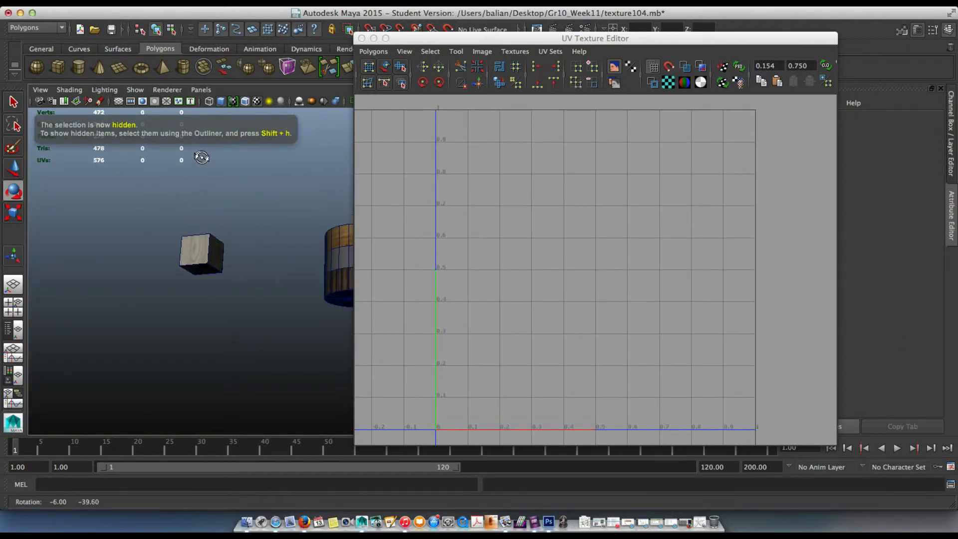
Move the middle-left face shell's top pair of UVs up to the tile's top edge and its right pair toward the right edge
{"action": "left_click", "coordinate": [201, 255]}
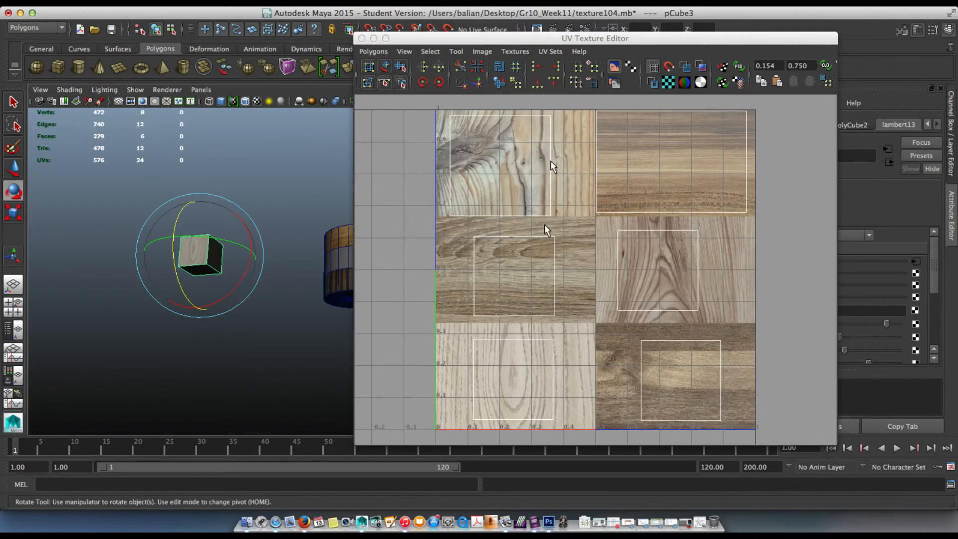
{"action": "right_click_drag", "start_coordinate": [538, 240], "coordinate": [496, 259]}
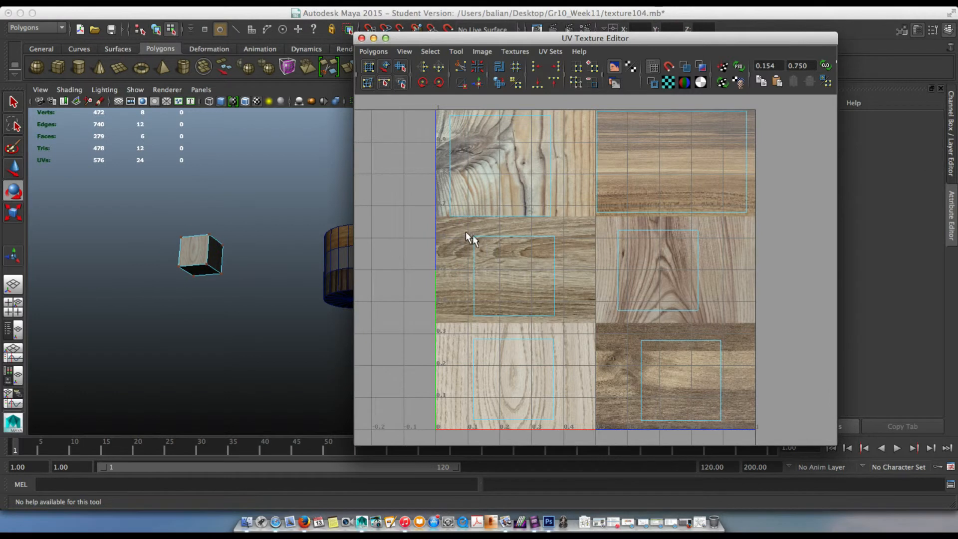
{"action": "left_click_drag", "start_coordinate": [565, 245], "coordinate": [561, 244]}
{"action": "key", "text": "w"}
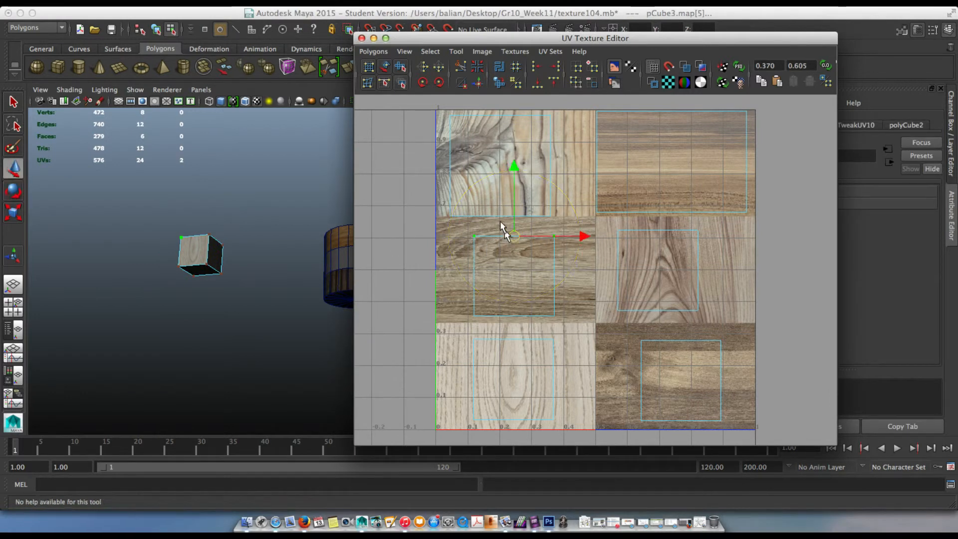
{"action": "left_click_drag", "start_coordinate": [514, 221], "coordinate": [513, 205]}
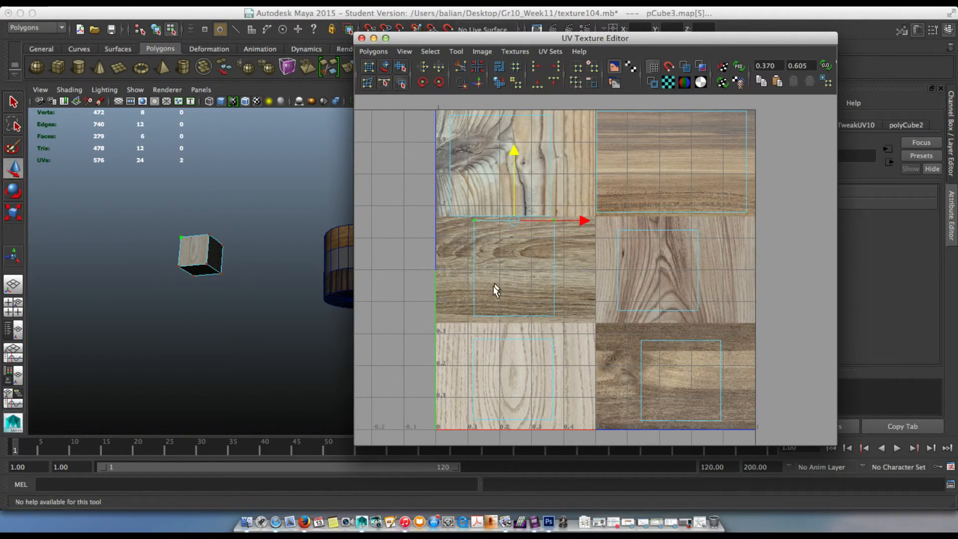
{"action": "left_click_drag", "start_coordinate": [566, 332], "coordinate": [544, 216]}
{"action": "left_click_drag", "start_coordinate": [574, 268], "coordinate": [596, 267]}
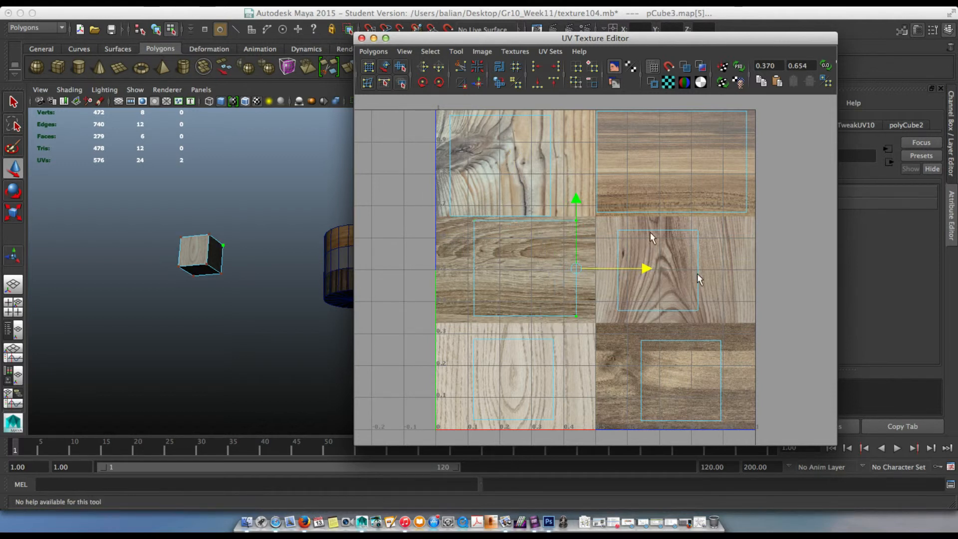
Close the UV Texture Editor and create a new polygon plane in the scene
{"action": "left_click", "coordinate": [214, 220]}
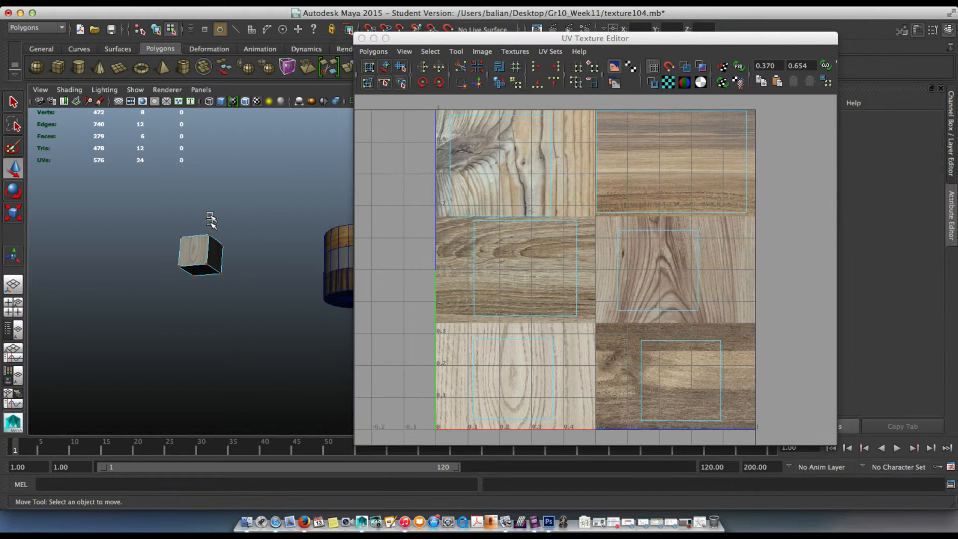
{"action": "left_click_drag", "start_coordinate": [203, 253], "coordinate": [199, 353], "text": "alt"}
{"action": "scroll", "coordinate": [200, 306], "scroll_direction": "down", "scroll_amount": 5}
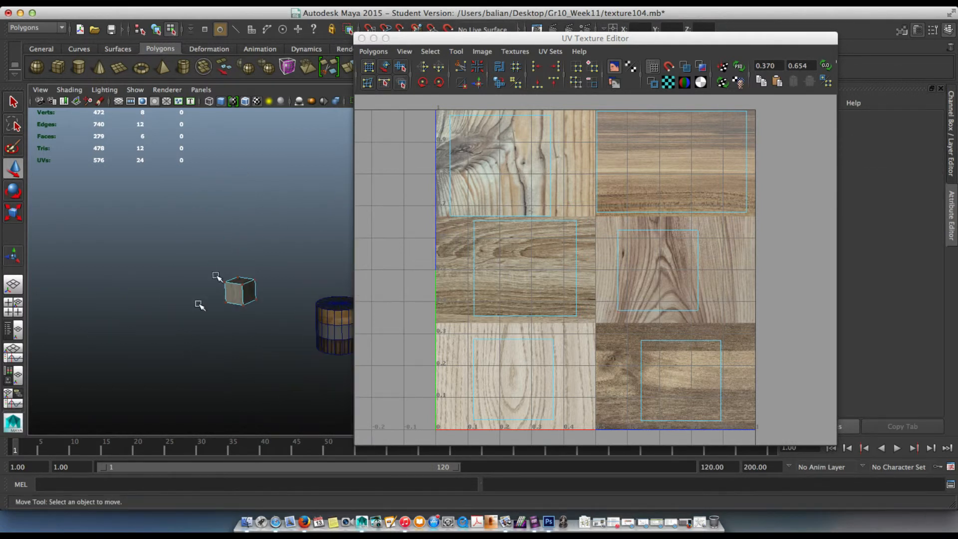
{"action": "left_click", "coordinate": [362, 39]}
{"action": "scroll", "coordinate": [345, 250], "scroll_direction": "down", "scroll_amount": 4}
{"action": "scroll", "coordinate": [343, 252], "scroll_direction": "up", "scroll_amount": 10}
{"action": "middle_click_drag", "start_coordinate": [328, 302], "coordinate": [444, 133], "text": "alt"}
{"action": "left_click_drag", "start_coordinate": [385, 208], "coordinate": [287, 145], "text": "alt"}
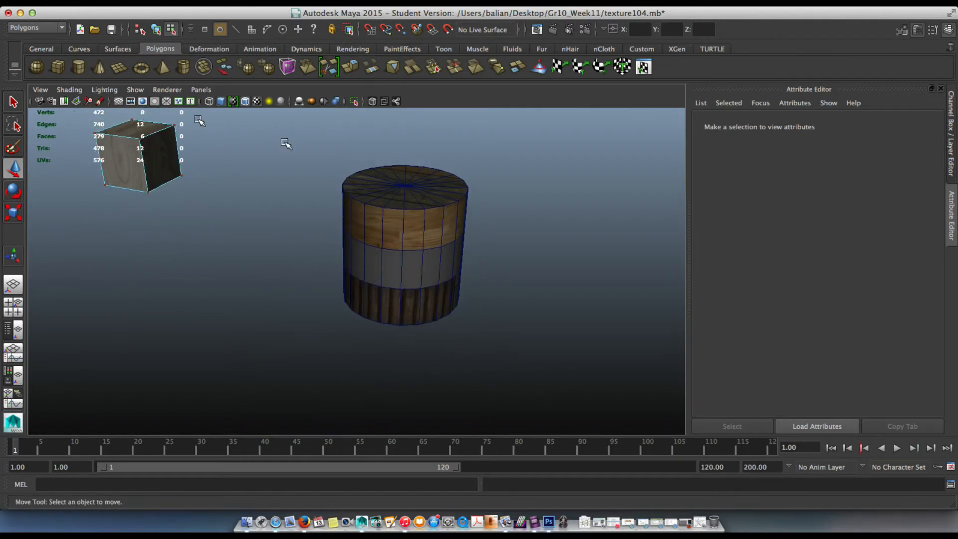
{"action": "left_click", "coordinate": [119, 66]}
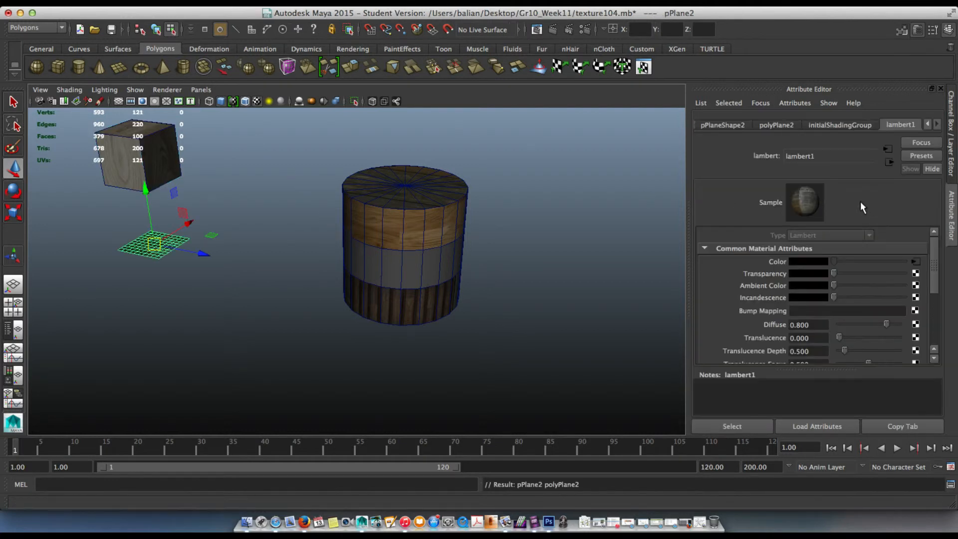
Set the new plane's width and height to 50
{"action": "key", "text": "ctrl+a"}
{"action": "scroll", "coordinate": [193, 234], "scroll_direction": "up", "scroll_amount": 4}
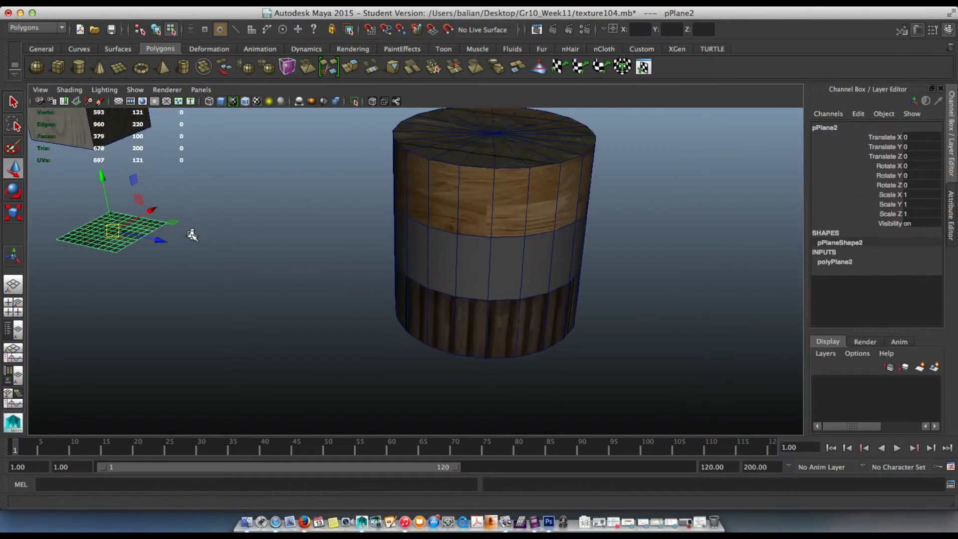
{"action": "scroll", "coordinate": [193, 235], "scroll_direction": "down", "scroll_amount": 3}
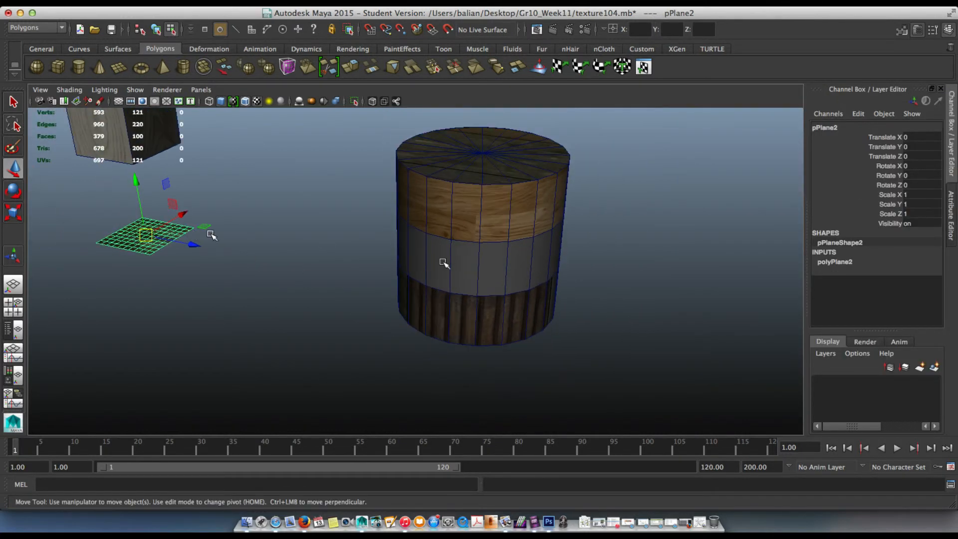
{"action": "left_click", "coordinate": [856, 260]}
{"action": "left_click_drag", "start_coordinate": [893, 272], "coordinate": [924, 283]}
{"action": "type", "text": "50"}
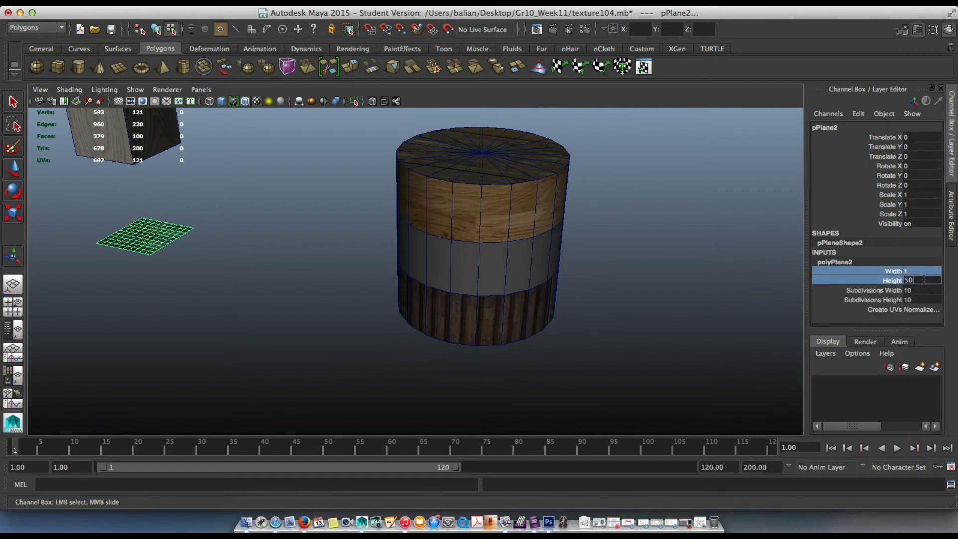
{"action": "key", "text": "Return"}
{"action": "scroll", "coordinate": [560, 243], "scroll_direction": "down", "scroll_amount": 10}
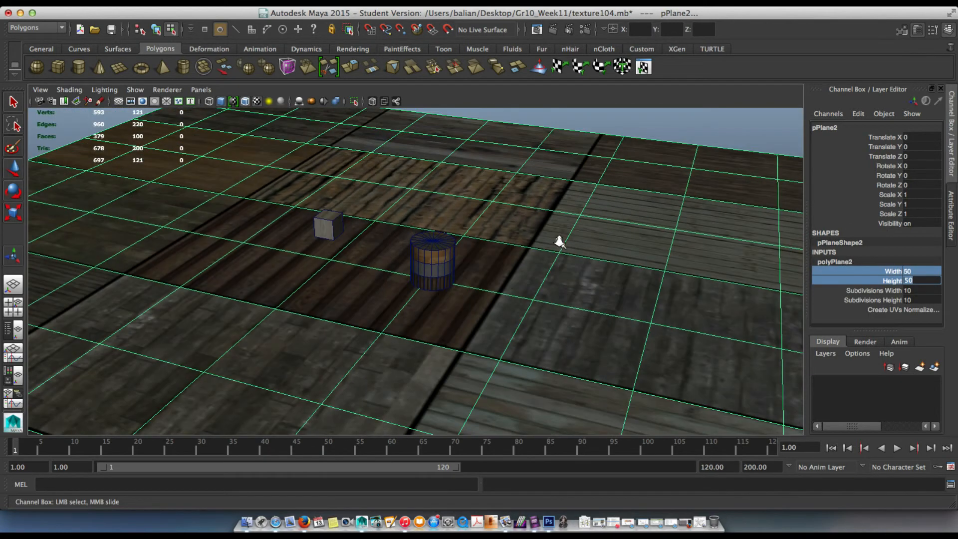
Assign a new Lambert material to the enlarged ground plane
{"action": "scroll", "coordinate": [508, 255], "scroll_direction": "up", "scroll_amount": 3}
{"action": "right_click_drag", "start_coordinate": [526, 235], "coordinate": [502, 480]}
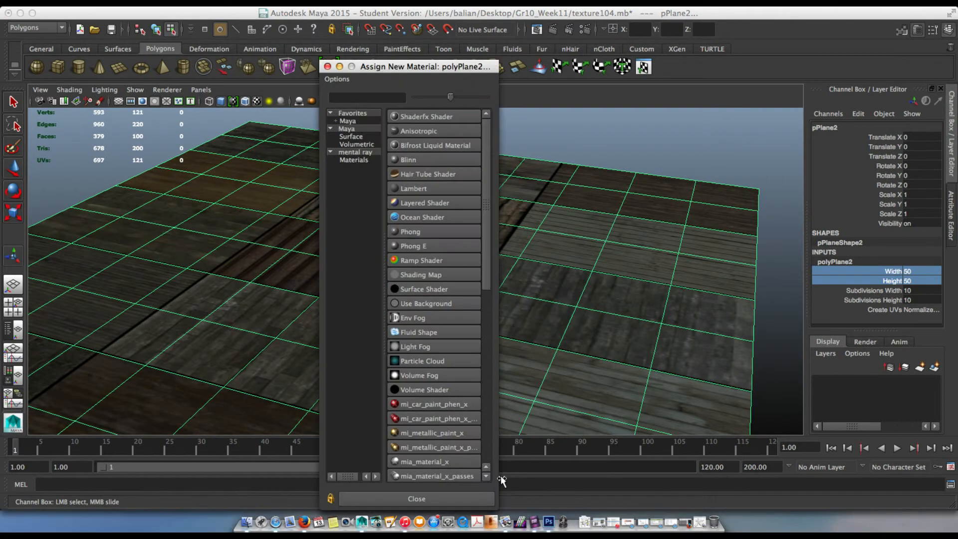
{"action": "left_click", "coordinate": [415, 182]}
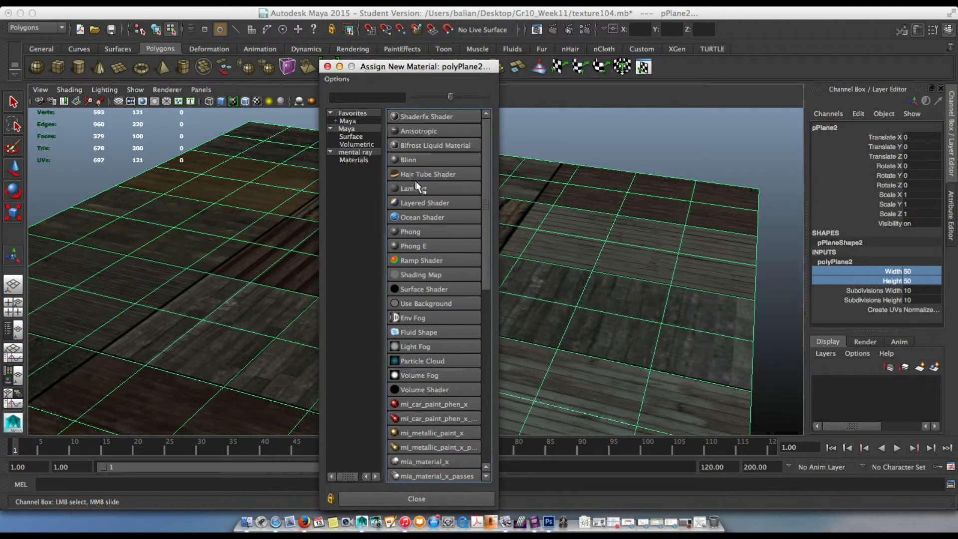
{"action": "left_click", "coordinate": [419, 183]}
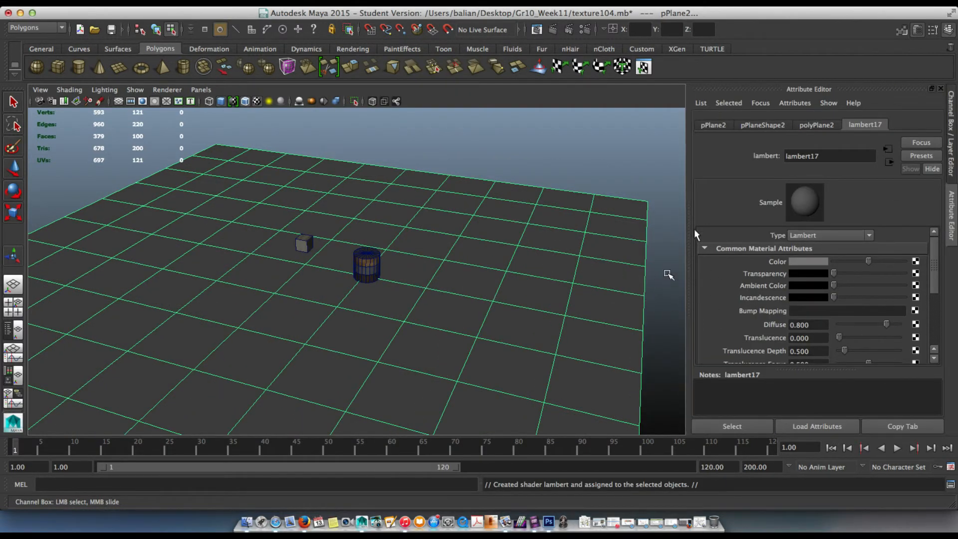
Set the ground plane's width and height subdivisions to 1
{"action": "key", "text": "ctrl+a"}
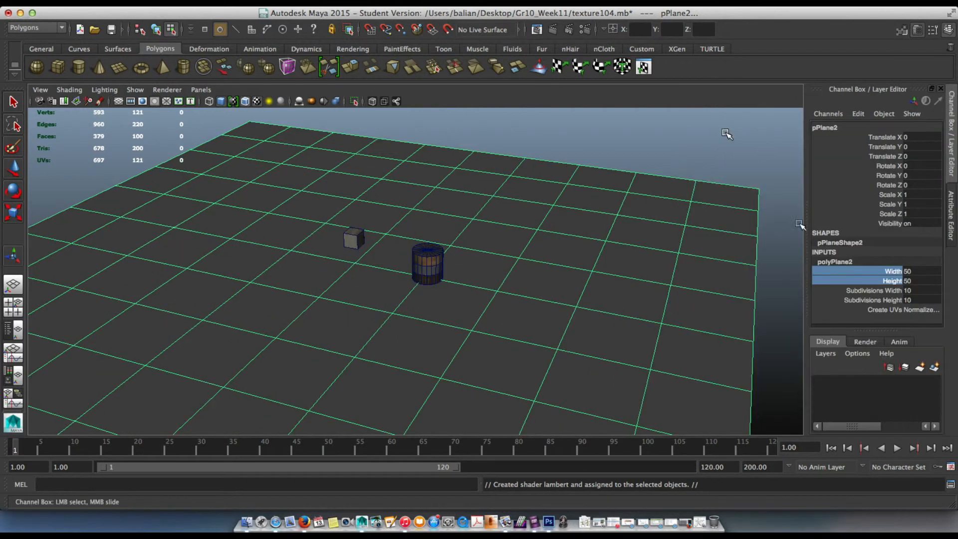
{"action": "left_click_drag", "start_coordinate": [879, 290], "coordinate": [878, 300]}
{"action": "type", "text": "1"}
{"action": "key", "text": "Return"}
Select the wood cube as an object and set its Translate Y to 1
{"action": "scroll", "coordinate": [369, 241], "scroll_direction": "up", "scroll_amount": 10}
{"action": "left_click_drag", "start_coordinate": [340, 268], "coordinate": [499, 239], "text": "alt"}
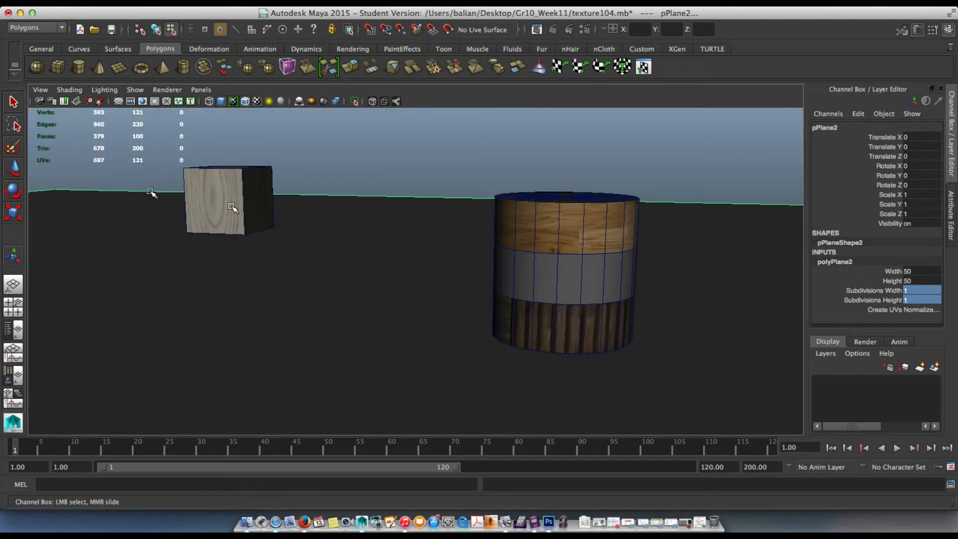
{"action": "left_click", "coordinate": [199, 192]}
{"action": "right_click_drag", "start_coordinate": [205, 188], "coordinate": [239, 181]}
{"action": "left_click", "coordinate": [236, 182]}
{"action": "key", "text": "w"}
{"action": "double_click", "coordinate": [918, 146]}
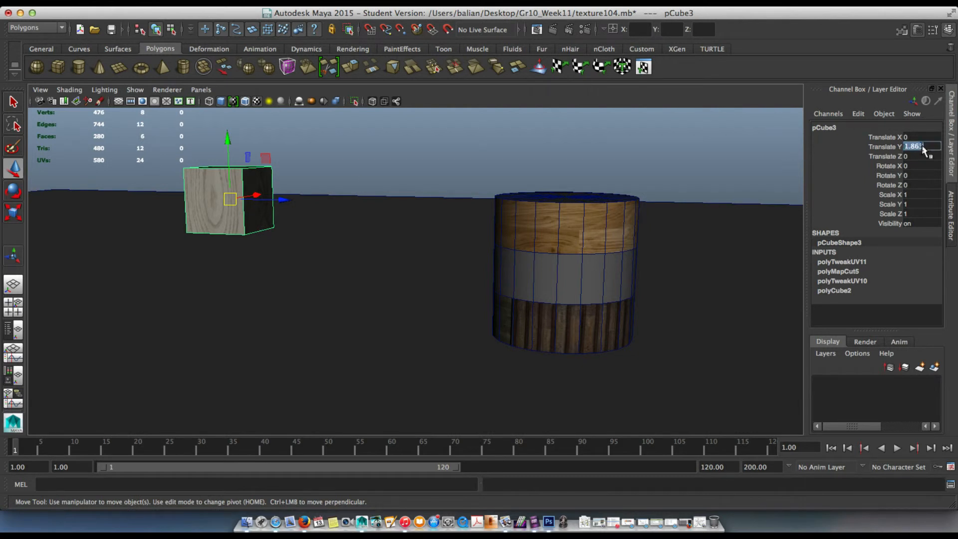
{"action": "type", "text": "1"}
{"action": "key", "text": "Return"}
Render the current frame with the cube and cylinder in view, check the textures, and close the render
{"action": "left_click_drag", "start_coordinate": [466, 281], "coordinate": [366, 289], "text": "alt"}
{"action": "scroll", "coordinate": [489, 306], "scroll_direction": "up", "scroll_amount": 5}
{"action": "left_click_drag", "start_coordinate": [488, 308], "coordinate": [486, 292], "text": "alt"}
{"action": "middle_click_drag", "start_coordinate": [487, 309], "coordinate": [527, 194], "text": "alt"}
{"action": "left_click_drag", "start_coordinate": [525, 238], "coordinate": [518, 232], "text": "alt"}
{"action": "middle_click_drag", "start_coordinate": [518, 233], "coordinate": [519, 245], "text": "alt"}
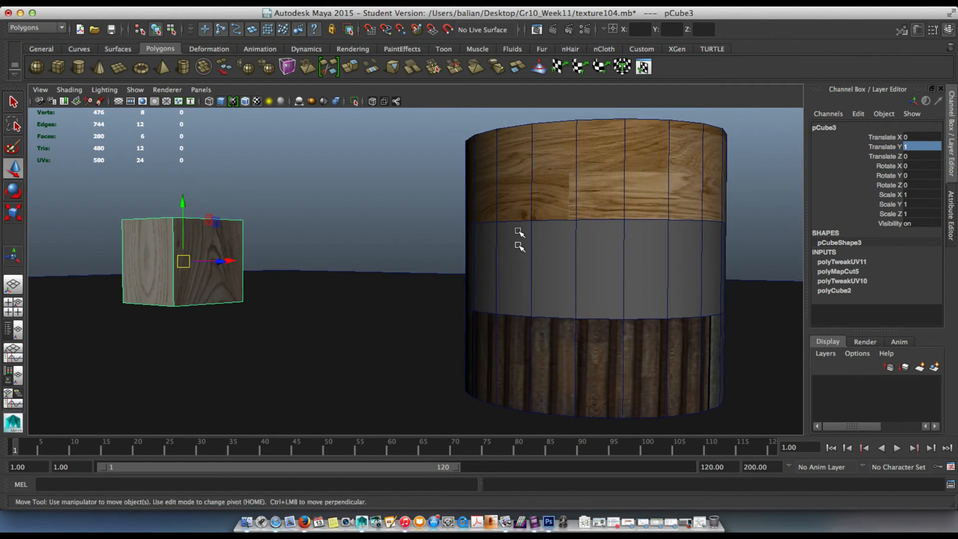
{"action": "left_click", "coordinate": [553, 29]}
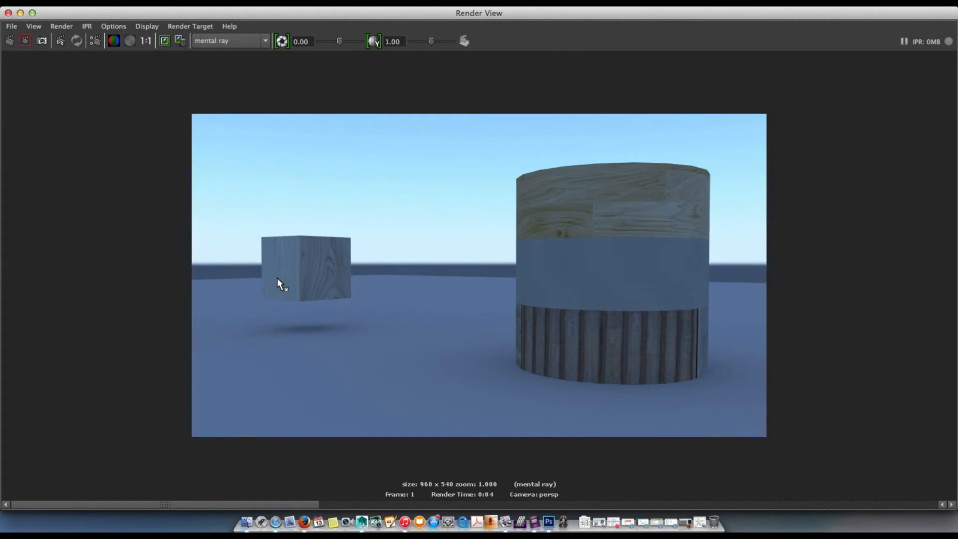
{"action": "left_click", "coordinate": [8, 13]}
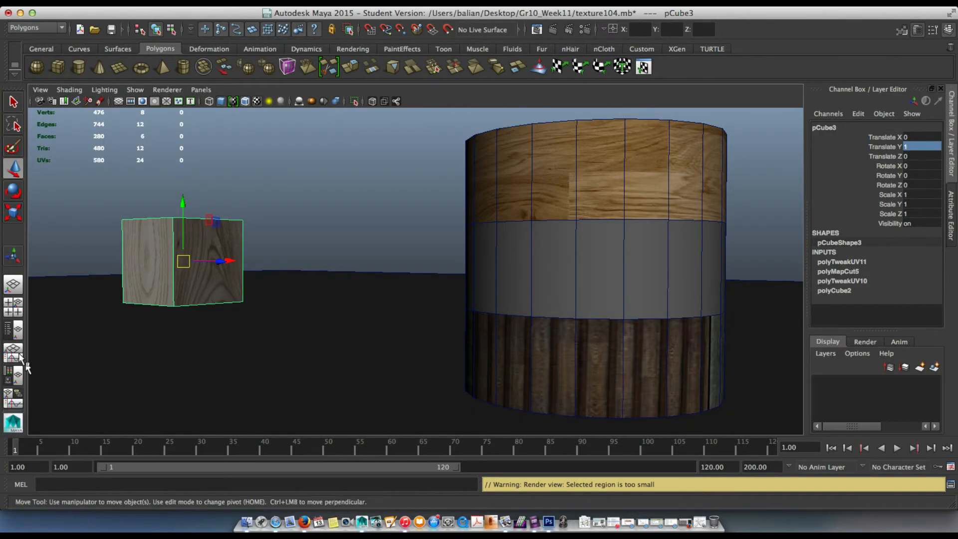
Show the Outliner beside the perspective view and raise the hidden sunDirection light to about 2.825 in Translate Y
{"action": "left_click", "coordinate": [13, 331]}
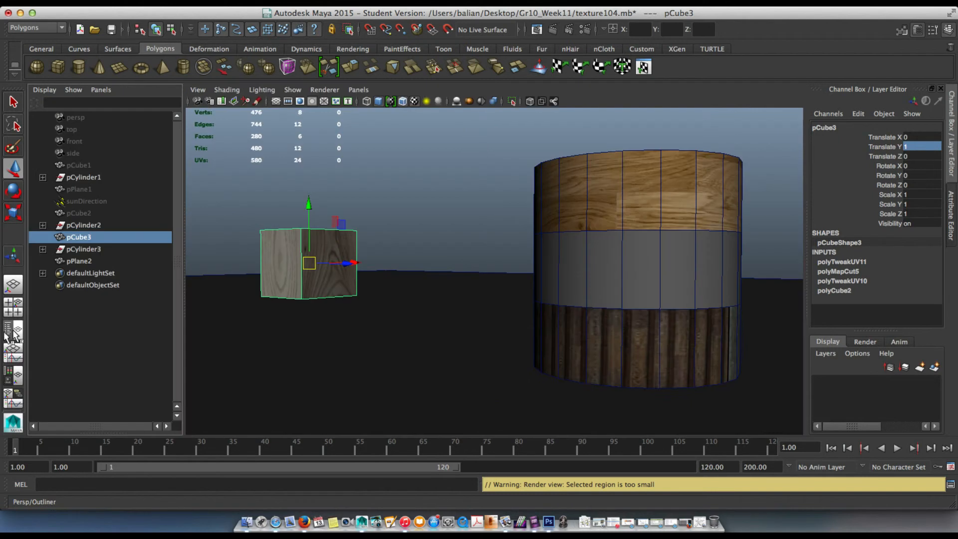
{"action": "left_click", "coordinate": [76, 201]}
{"action": "left_click_drag", "start_coordinate": [508, 274], "coordinate": [511, 148]}
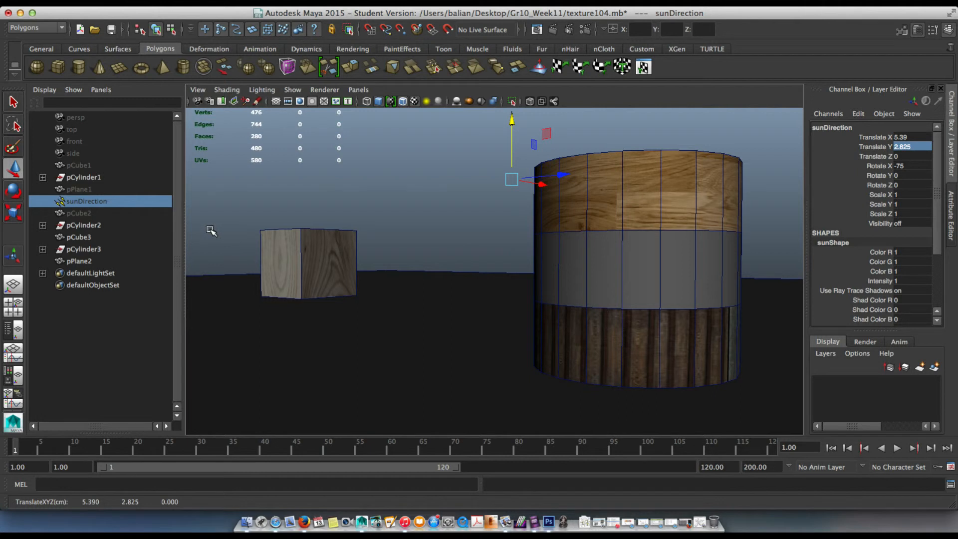
{"action": "left_click", "coordinate": [210, 230]}
Recreate the Physical Sun and Sky in the mental ray indirect lighting settings and raise the new sun light above the cube
{"action": "left_click", "coordinate": [587, 28]}
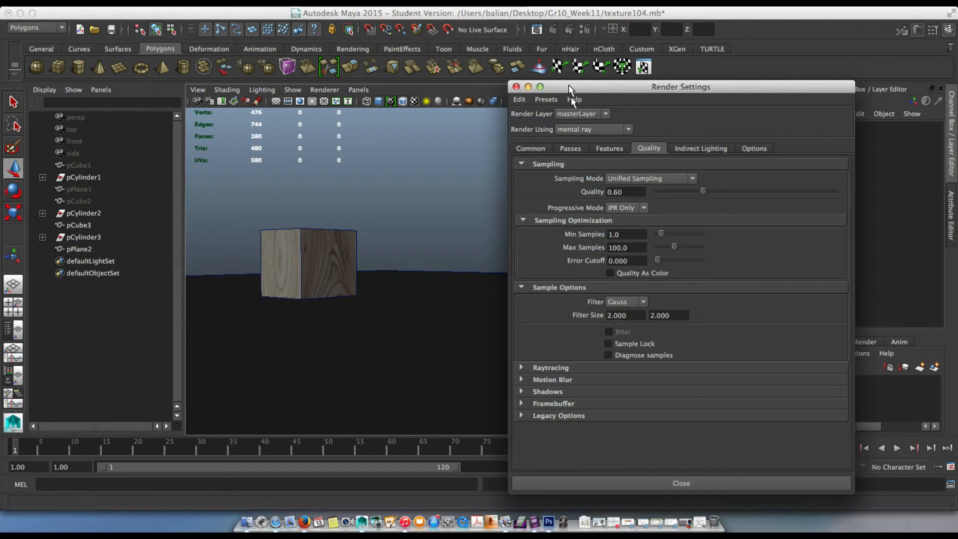
{"action": "left_click", "coordinate": [680, 146]}
{"action": "left_click", "coordinate": [661, 194]}
{"action": "left_click", "coordinate": [656, 196]}
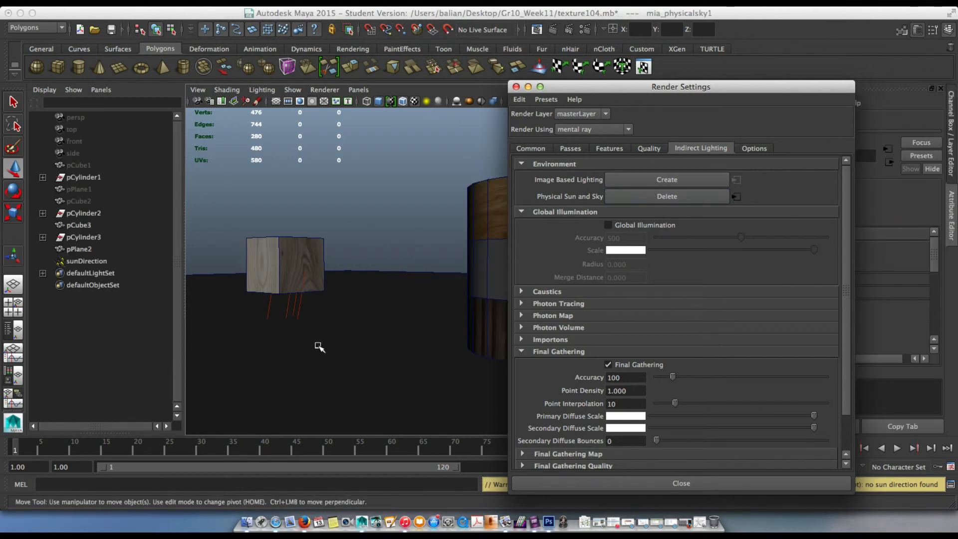
{"action": "left_click", "coordinate": [290, 308]}
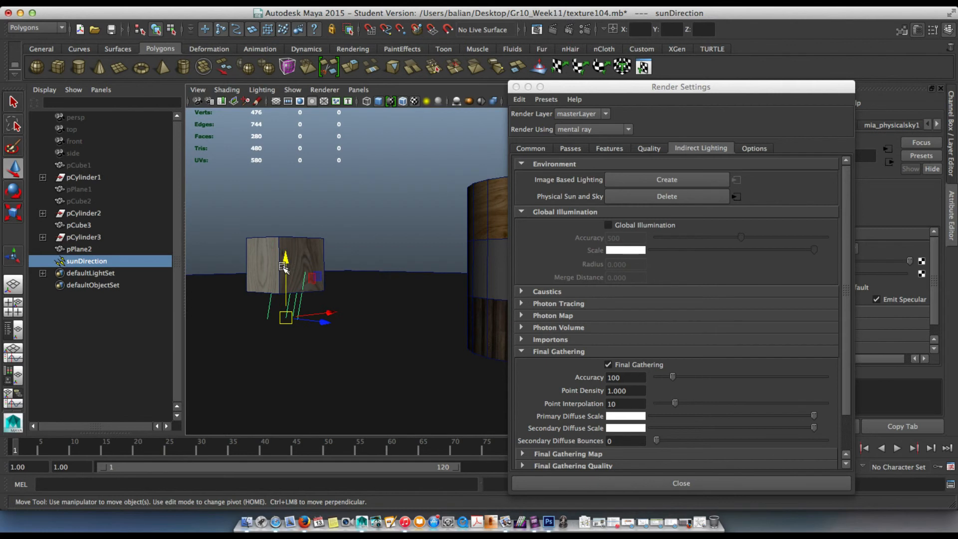
{"action": "left_click_drag", "start_coordinate": [286, 261], "coordinate": [285, 149]}
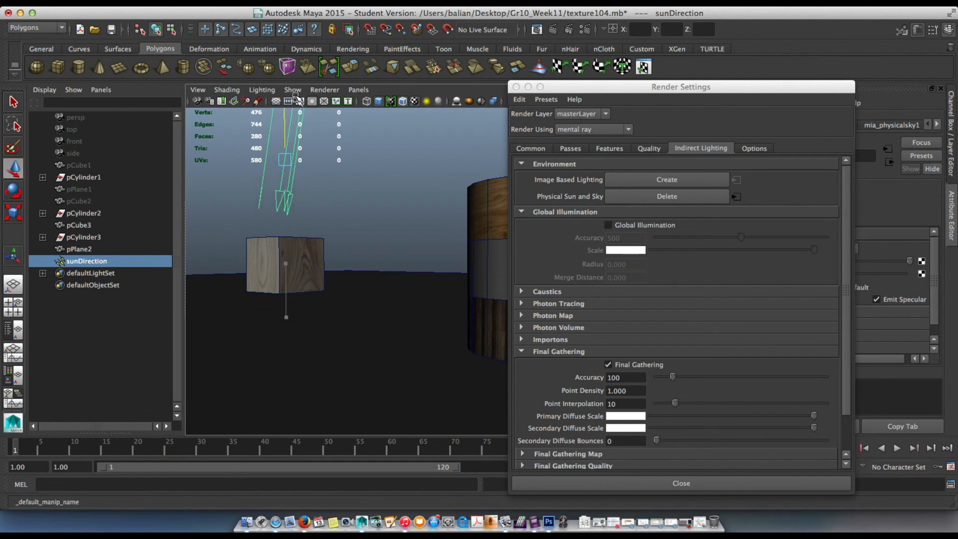
Set the wood cube's Translate Y to 0.5, close the render settings, and deselect the cube
{"action": "left_click", "coordinate": [274, 249]}
{"action": "key", "text": "ctrl+a"}
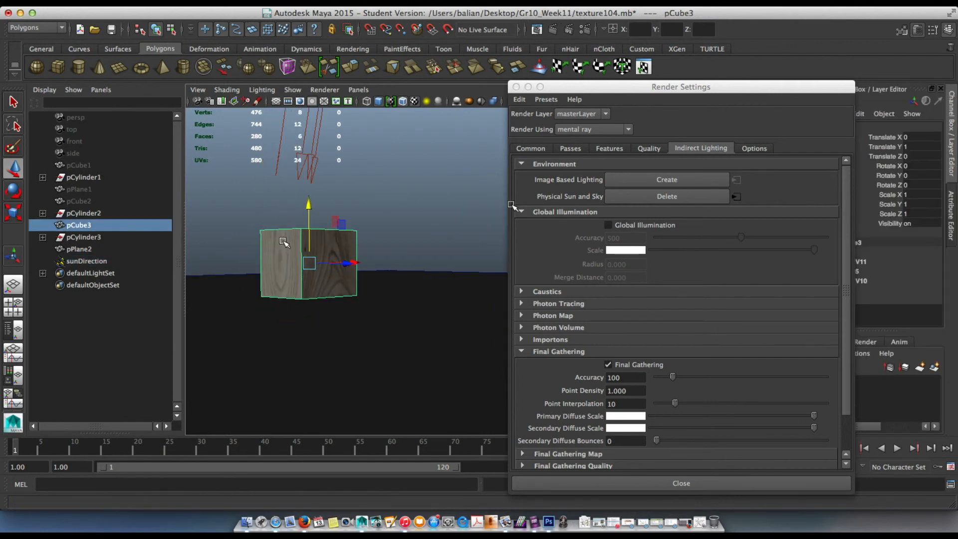
{"action": "left_click", "coordinate": [920, 146]}
{"action": "type", "text": ".5"}
{"action": "key", "text": "Return"}
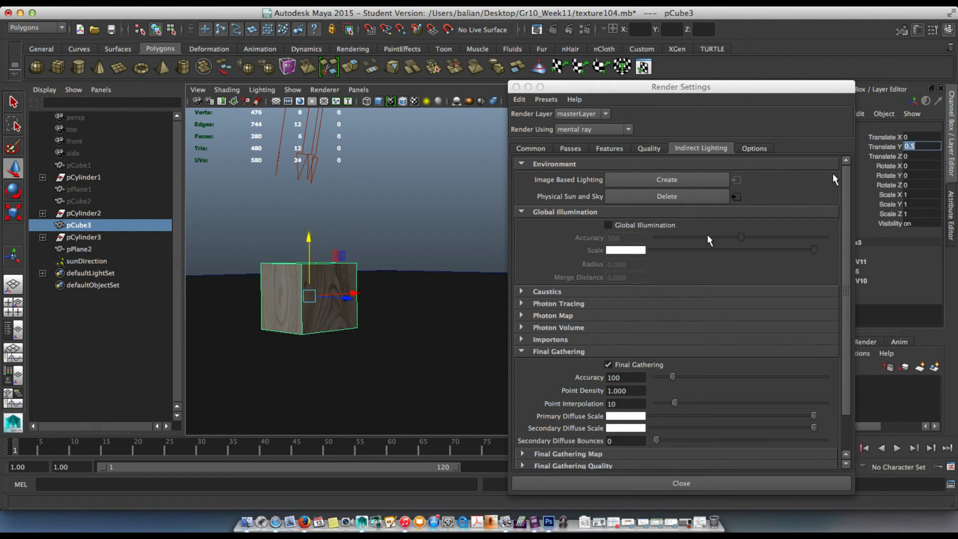
{"action": "left_click", "coordinate": [517, 87]}
{"action": "scroll", "coordinate": [453, 247], "scroll_direction": "up", "scroll_amount": 2}
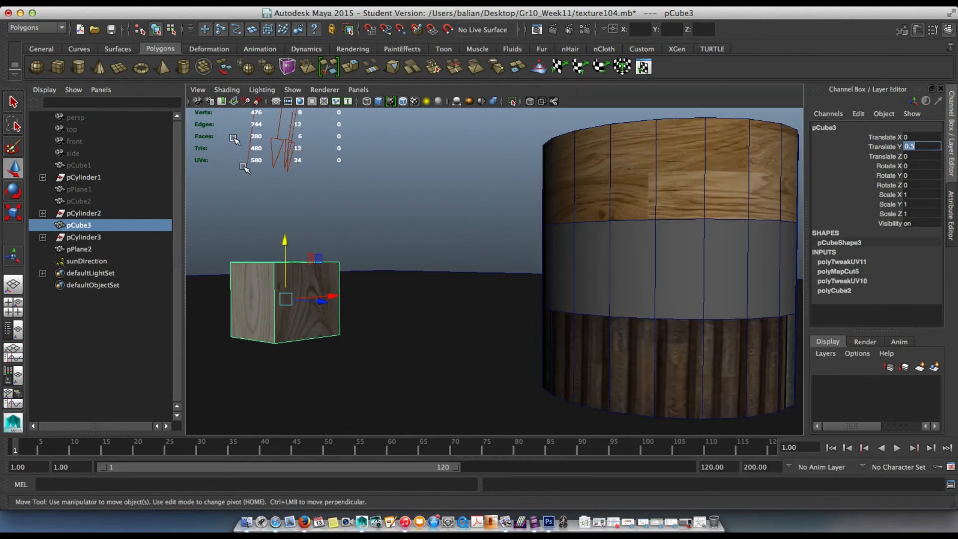
{"action": "left_click", "coordinate": [433, 161]}
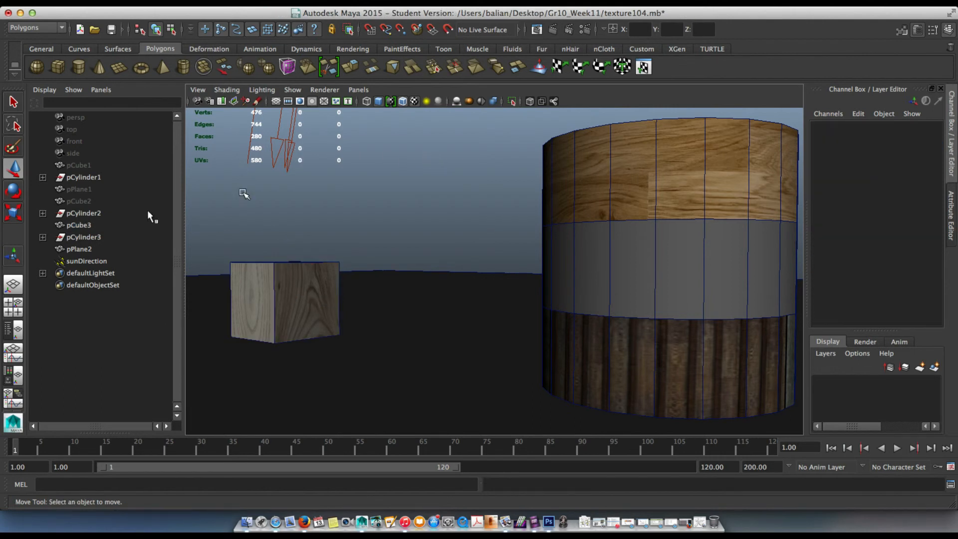
Frame the cube and cylinder in a single perspective view with the resolution gate on, and render the frame
{"action": "left_click", "coordinate": [14, 285]}
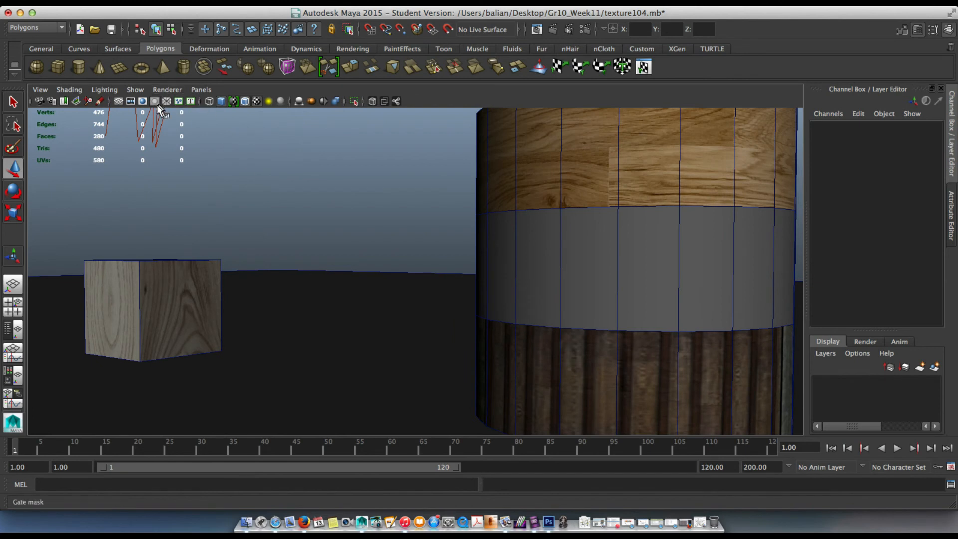
{"action": "left_click", "coordinate": [131, 101]}
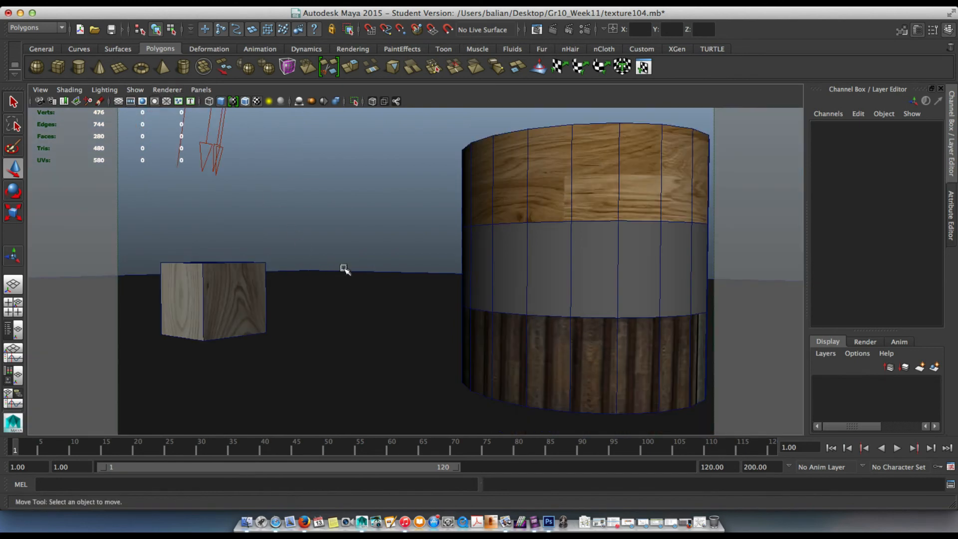
{"action": "scroll", "coordinate": [342, 269], "scroll_direction": "down", "scroll_amount": 2}
{"action": "left_click_drag", "start_coordinate": [372, 274], "coordinate": [326, 295], "text": "alt"}
{"action": "left_click", "coordinate": [550, 30]}
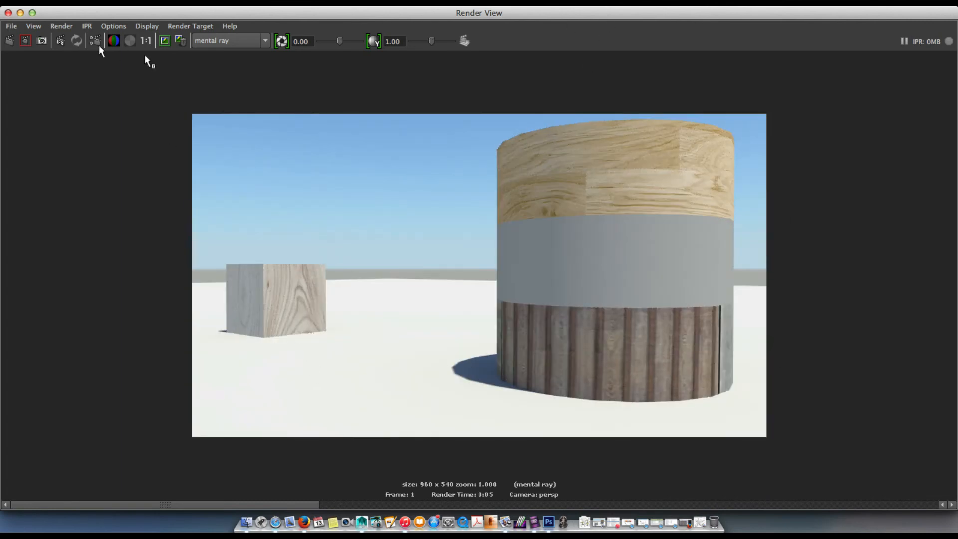
Save the rendered image as a JPEG named texturePlay01 in the Gr10_Week11 folder
{"action": "left_click", "coordinate": [13, 26]}
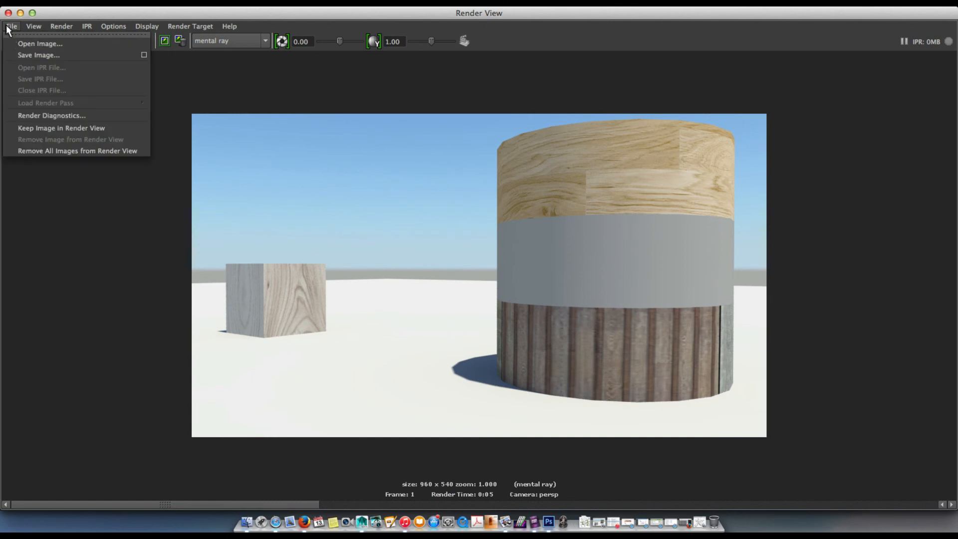
{"action": "left_click", "coordinate": [30, 56]}
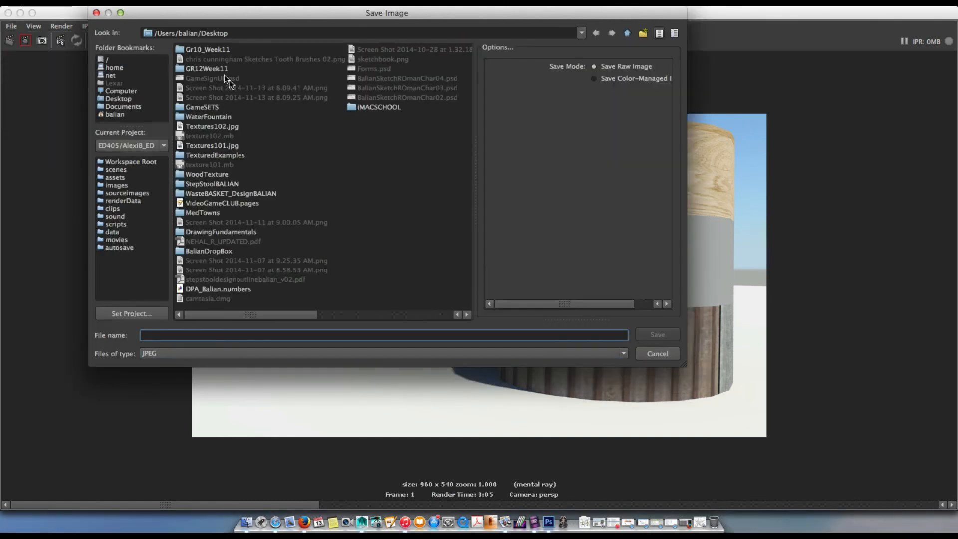
{"action": "double_click", "coordinate": [211, 52]}
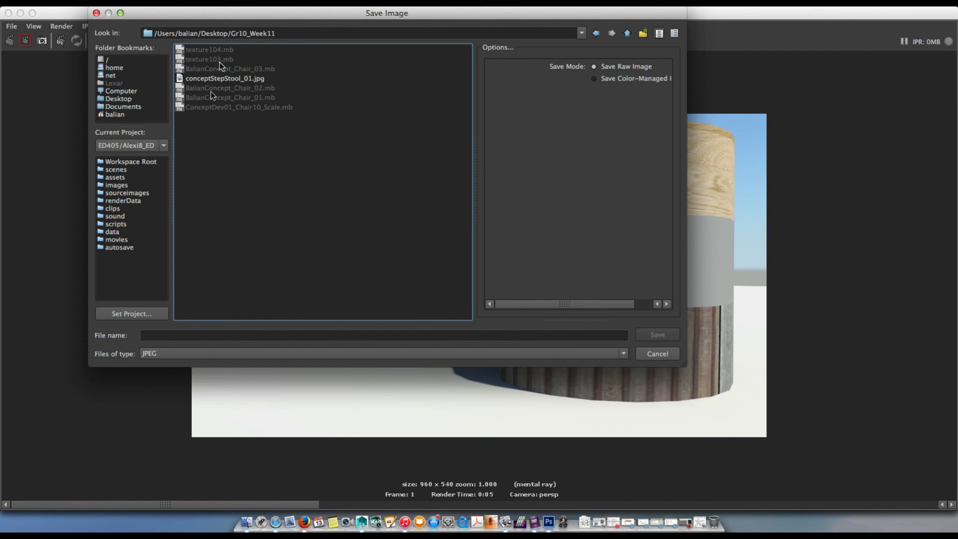
{"action": "left_click", "coordinate": [152, 337]}
{"action": "type", "text": "tex"}
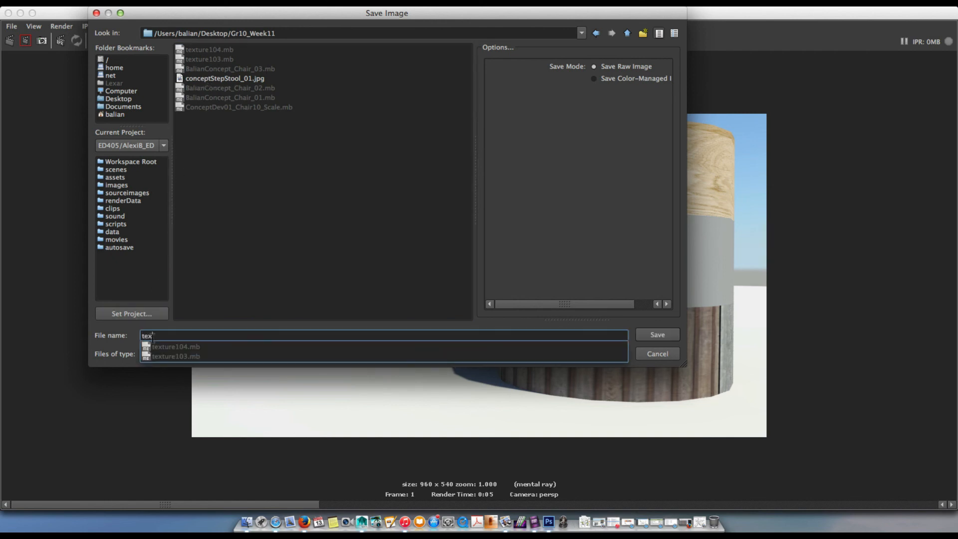
{"action": "type", "text": "turePlay01"}
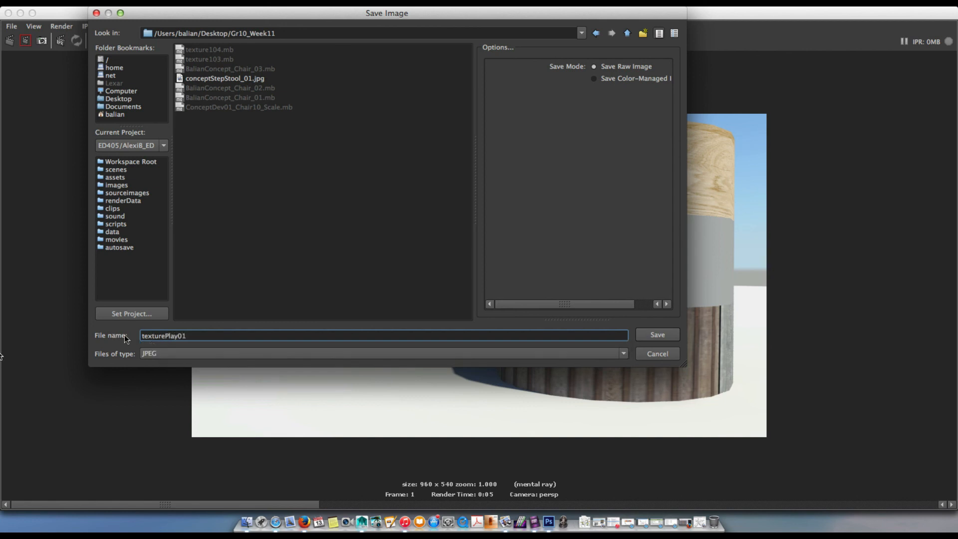
{"action": "left_click", "coordinate": [164, 355]}
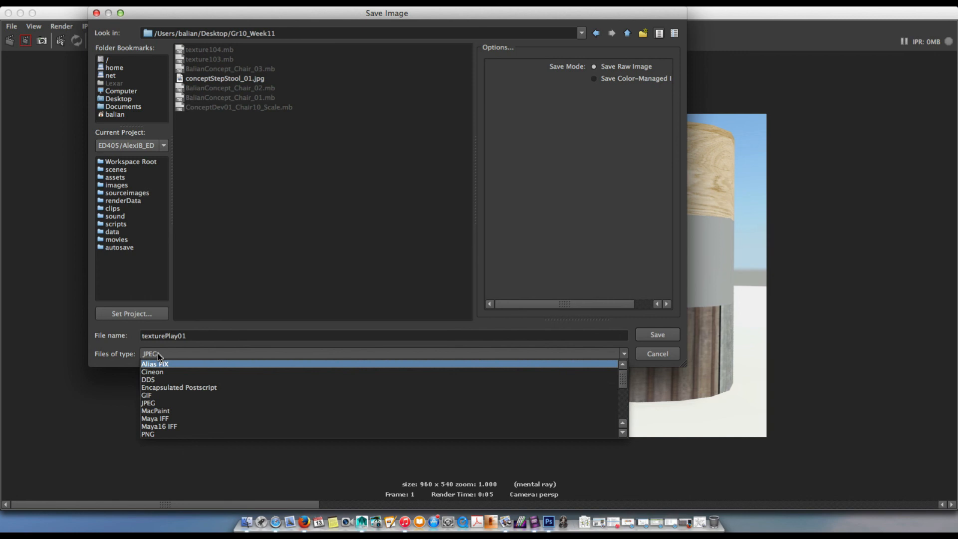
{"action": "left_click", "coordinate": [158, 353]}
{"action": "left_click", "coordinate": [657, 334]}
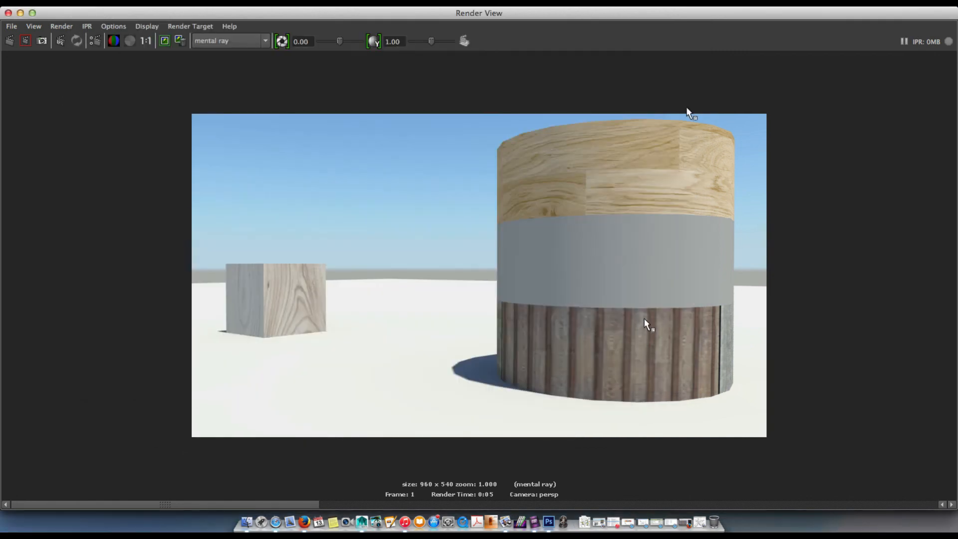
{"action": "left_click", "coordinate": [535, 522]}
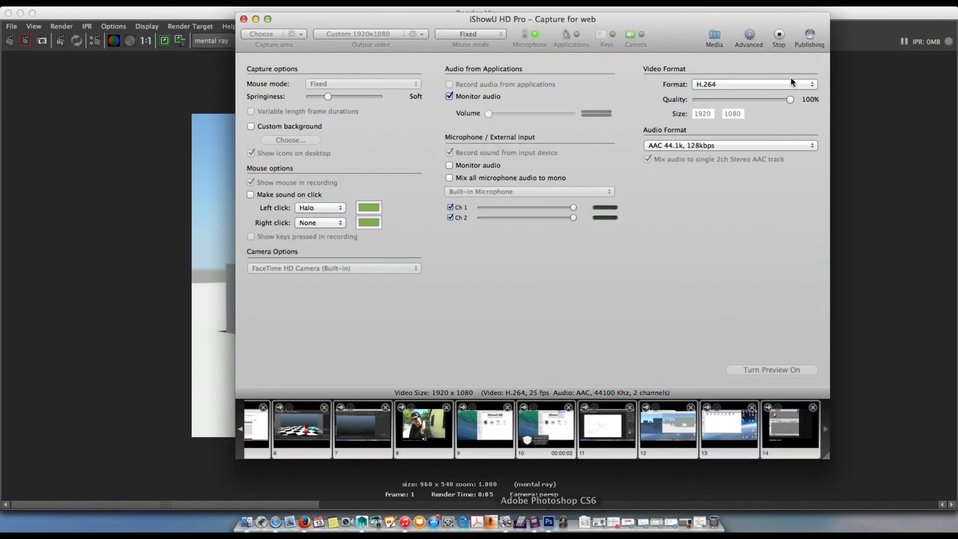